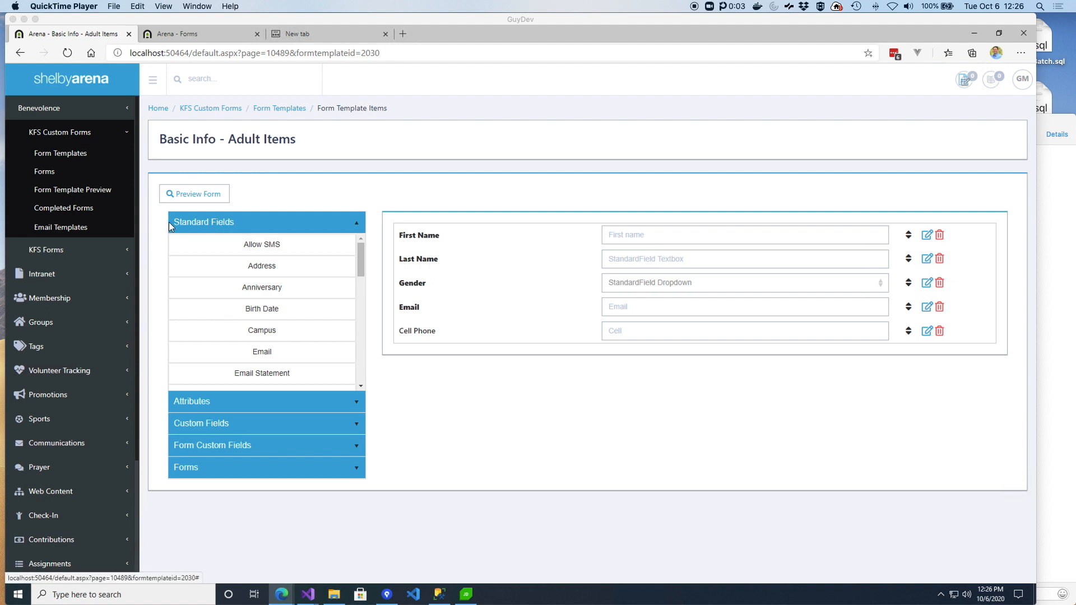
- Browse the standard fields and attributes available for the Basic Info - Adult form template
{"action": "scroll", "coordinate": [263, 303], "scroll_direction": "down", "scroll_amount": 2}
{"action": "scroll", "coordinate": [248, 323], "scroll_direction": "down", "scroll_amount": 1}
{"action": "left_click", "coordinate": [220, 404]}
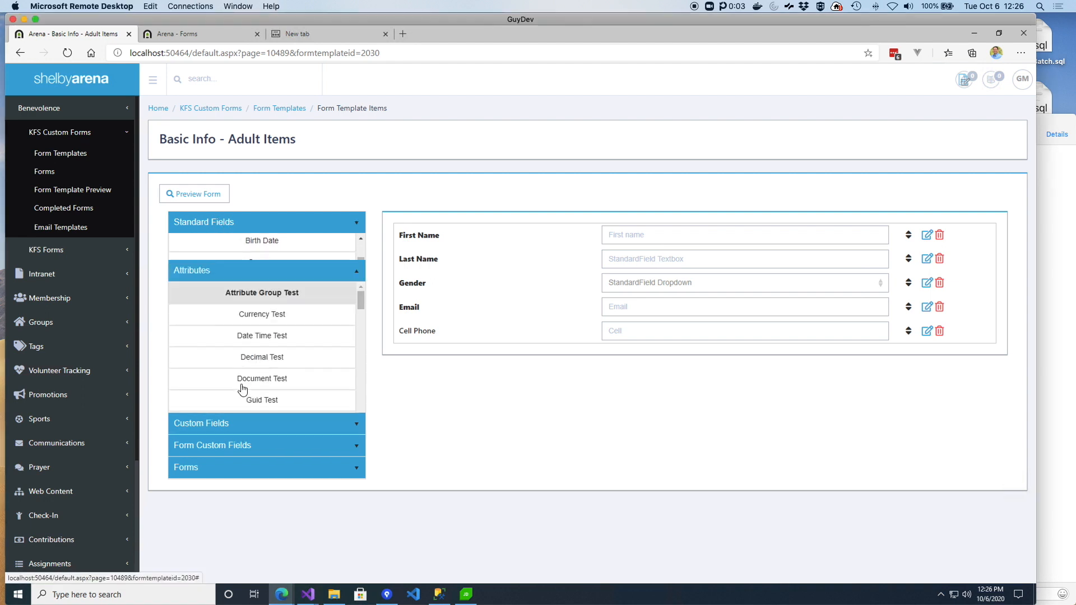
{"action": "scroll", "coordinate": [278, 355], "scroll_direction": "down", "scroll_amount": 1}
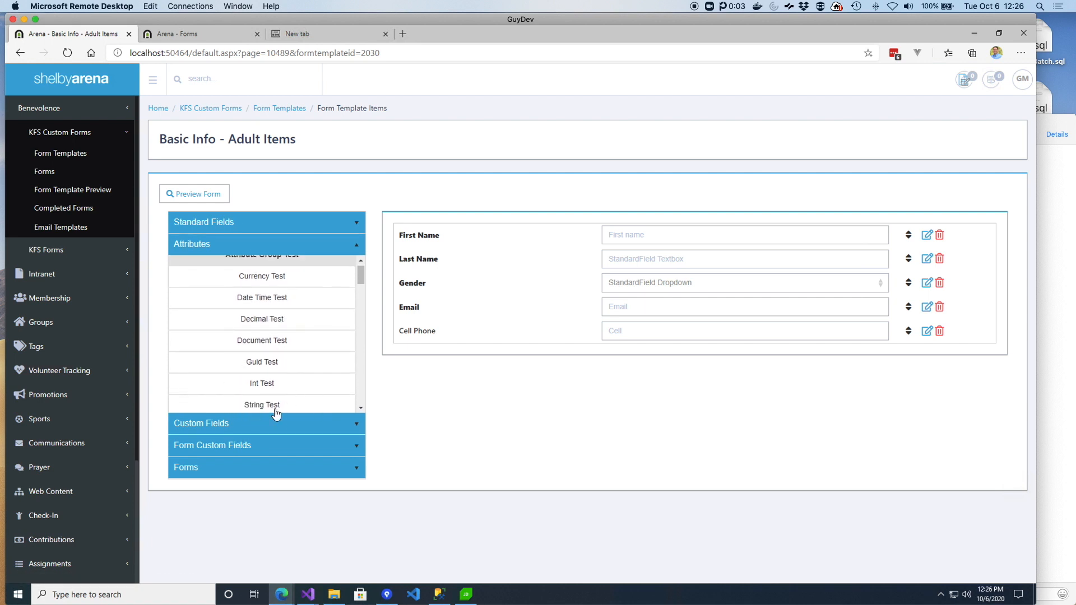
{"action": "scroll", "coordinate": [268, 411], "scroll_direction": "down", "scroll_amount": 1}
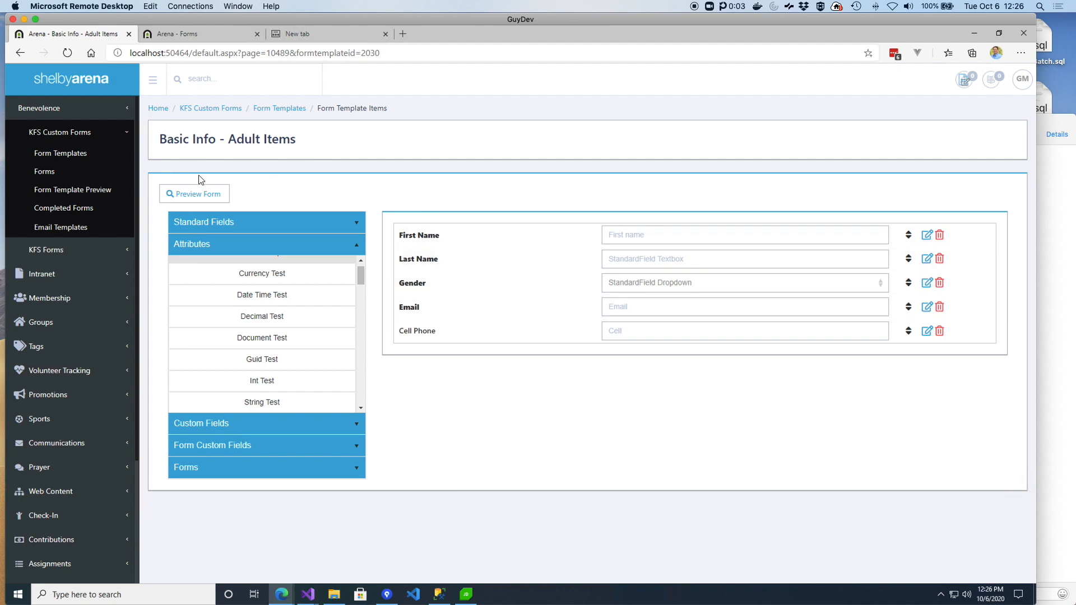
- Open the Forms list of KFS Custom Forms and examine the forms' types, qualifiers and assigned templates
{"action": "left_click", "coordinate": [50, 177]}
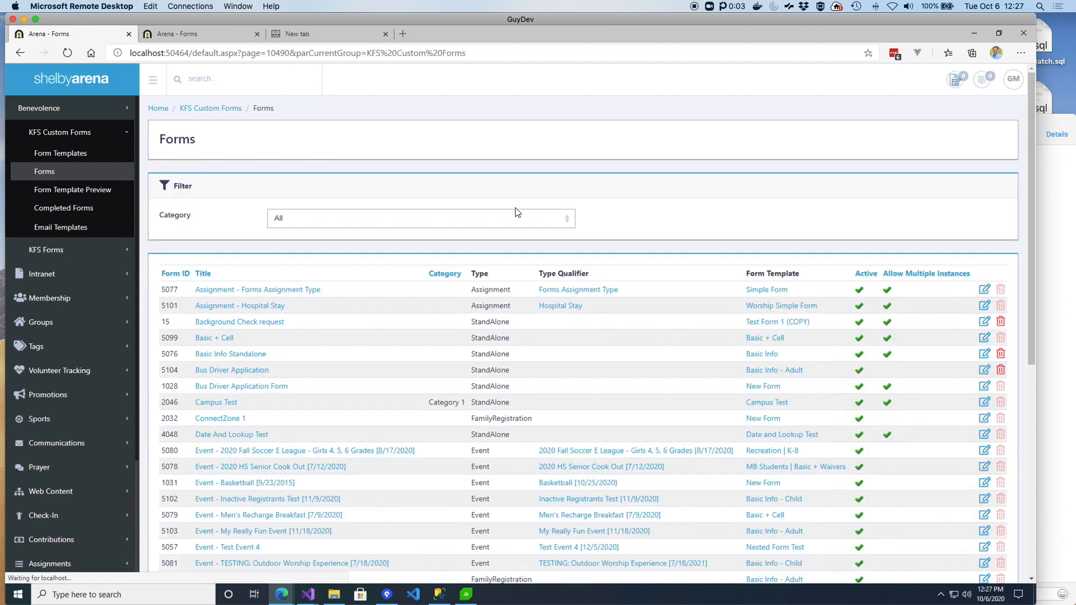
{"action": "scroll", "coordinate": [428, 315], "scroll_direction": "down", "scroll_amount": 1}
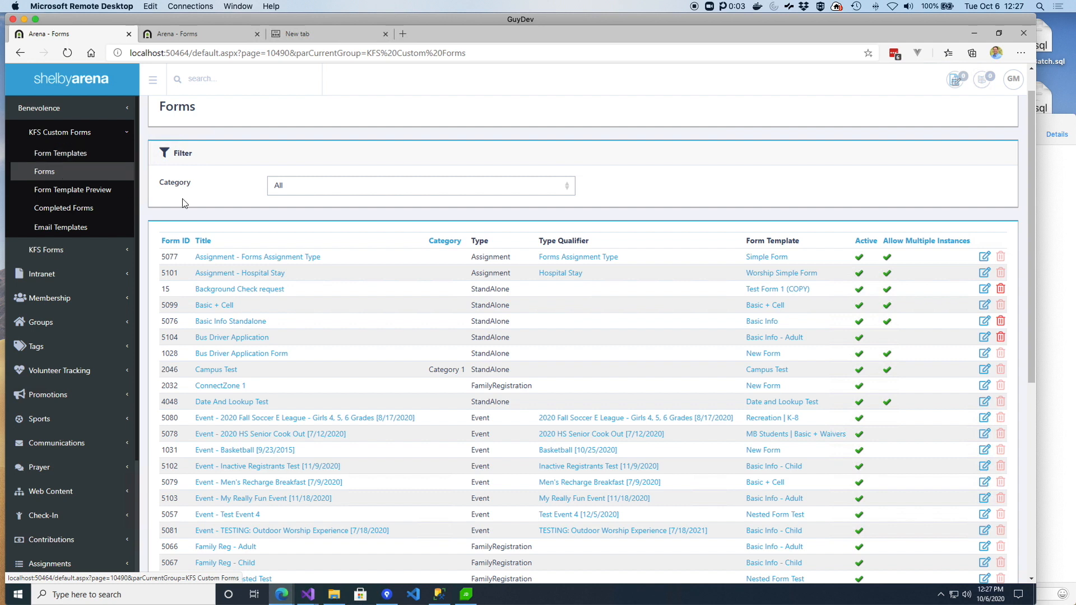
{"action": "scroll", "coordinate": [364, 329], "scroll_direction": "down", "scroll_amount": 1}
{"action": "scroll", "coordinate": [365, 328], "scroll_direction": "down", "scroll_amount": 1}
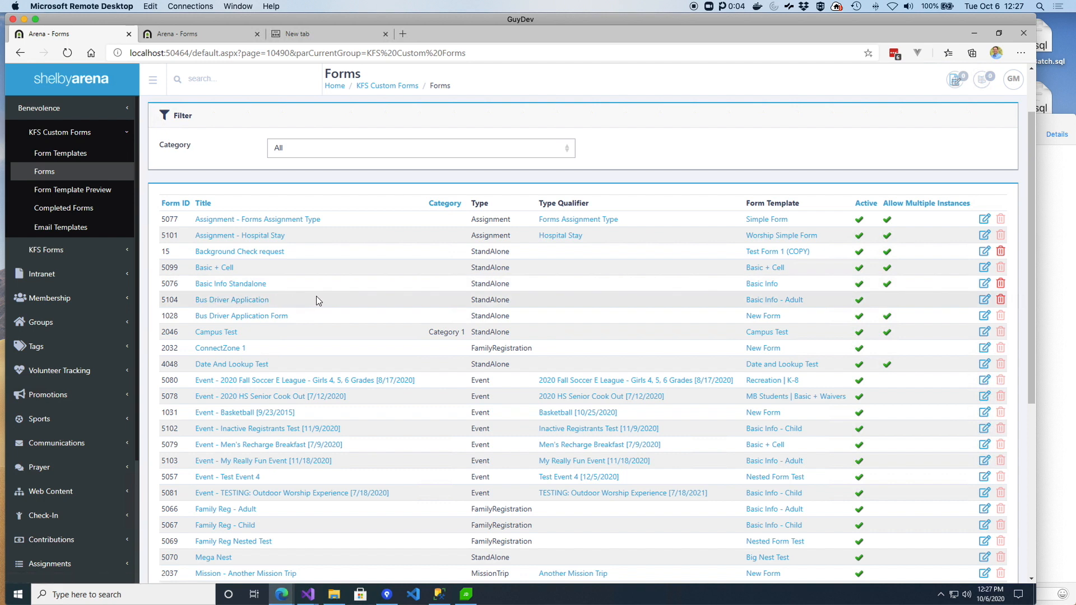
{"action": "scroll", "coordinate": [316, 301], "scroll_direction": "down", "scroll_amount": 1}
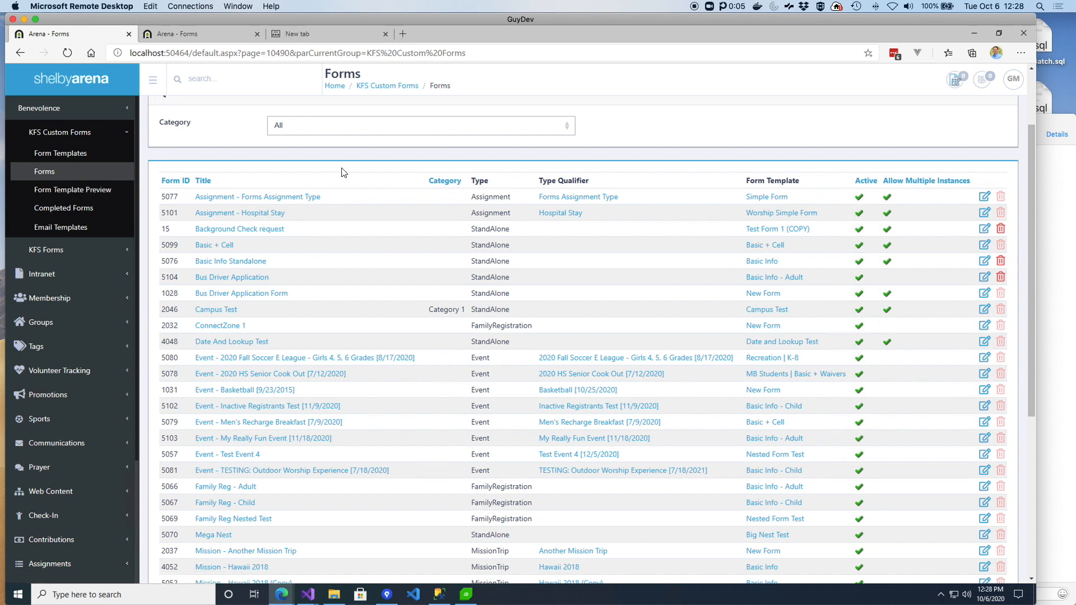
{"action": "scroll", "coordinate": [90, 191], "scroll_direction": "up", "scroll_amount": 1}
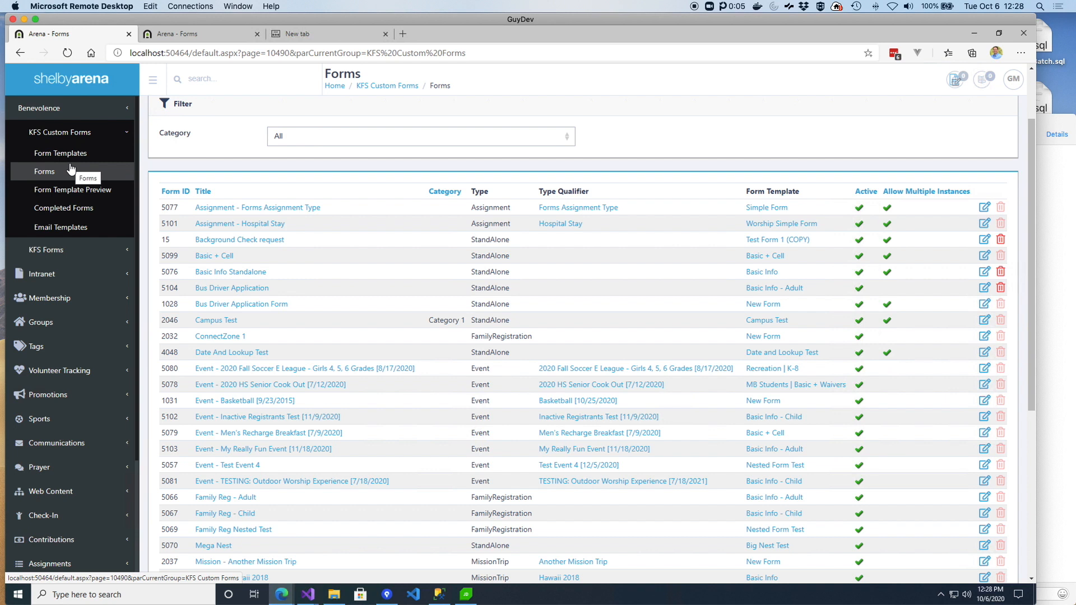
{"action": "scroll", "coordinate": [312, 203], "scroll_direction": "down", "scroll_amount": 1}
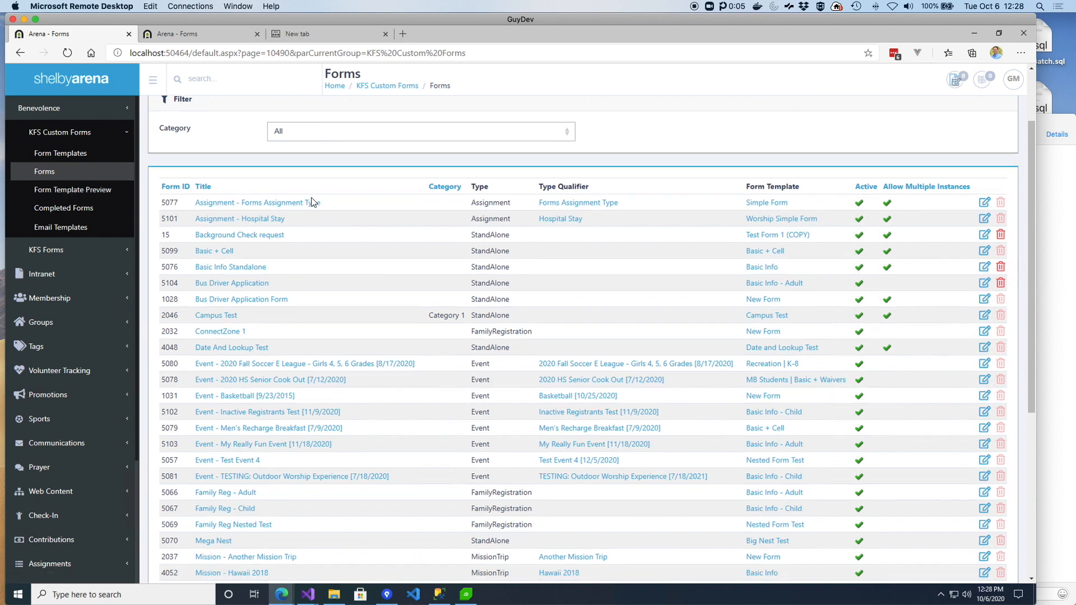
{"action": "scroll", "coordinate": [302, 210], "scroll_direction": "down", "scroll_amount": 2}
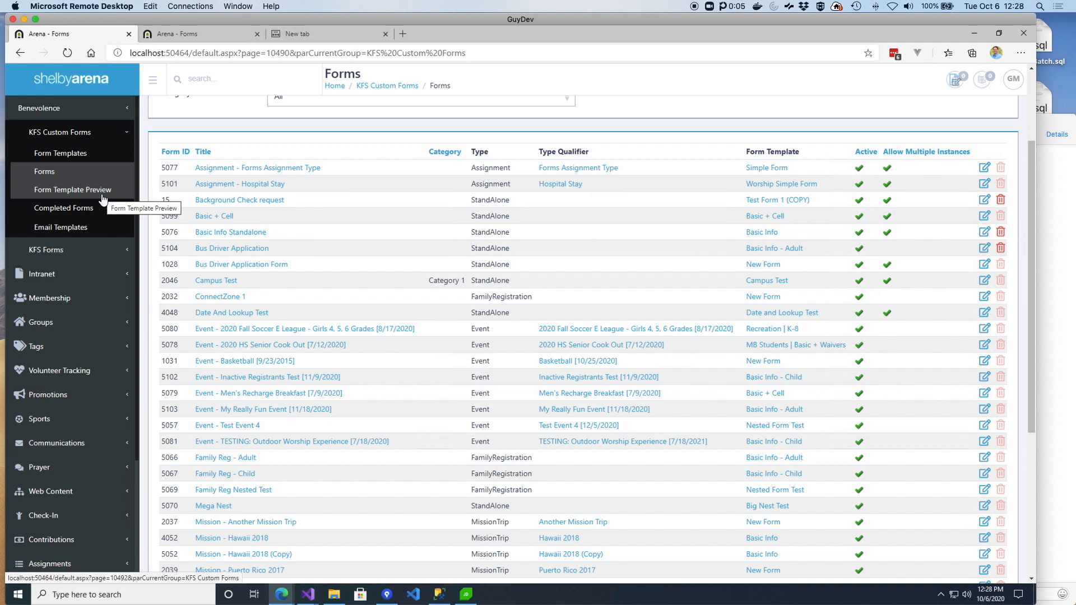
{"action": "scroll", "coordinate": [102, 200], "scroll_direction": "up", "scroll_amount": 1}
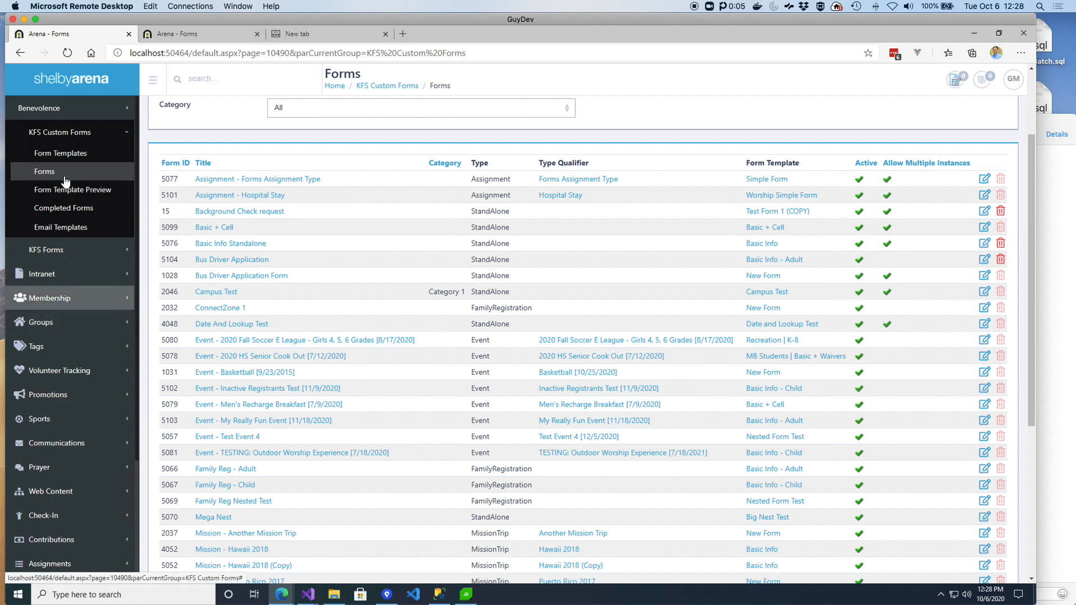
{"action": "scroll", "coordinate": [64, 148], "scroll_direction": "up", "scroll_amount": 1}
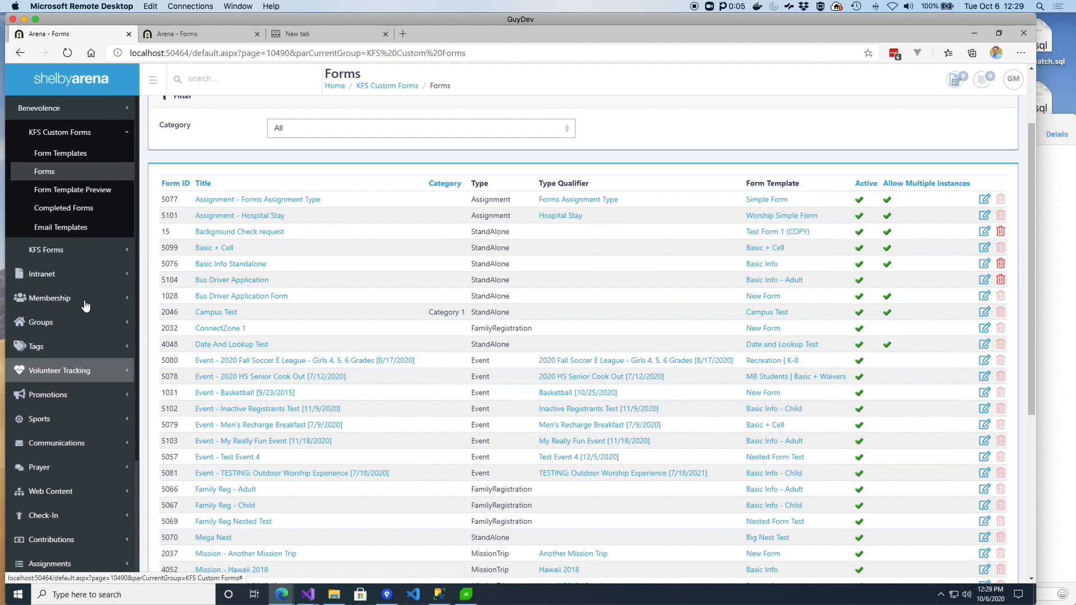
{"action": "scroll", "coordinate": [85, 318], "scroll_direction": "up", "scroll_amount": 2}
- Open the page details of the Form Templates page and locate the KFS Custom Forms pages in the page structure
{"action": "left_click", "coordinate": [62, 153]}
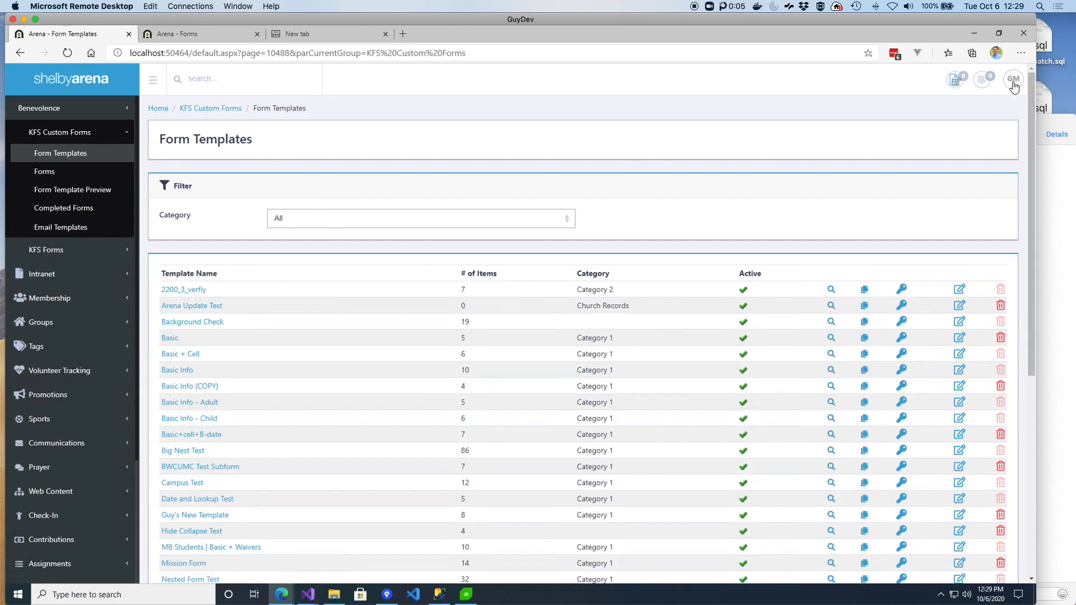
{"action": "left_click", "coordinate": [1013, 83]}
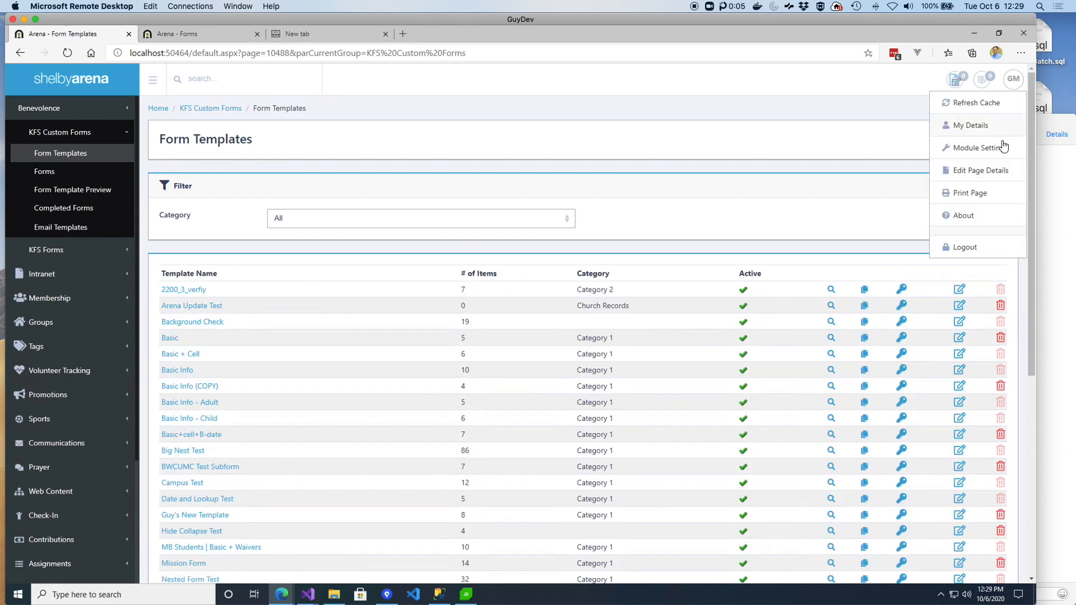
{"action": "left_click", "coordinate": [978, 170]}
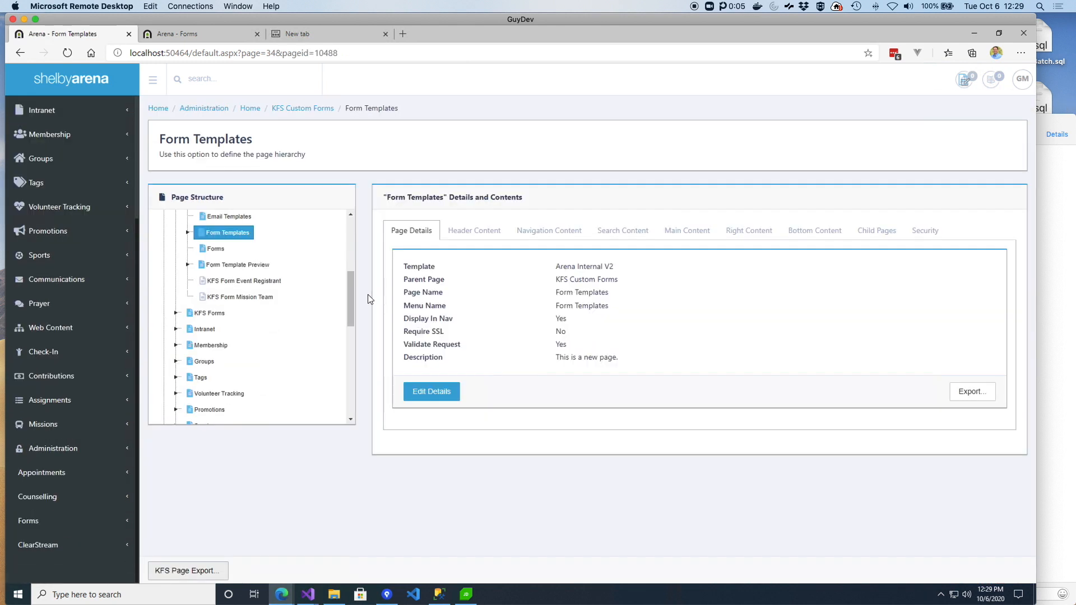
{"action": "left_click_drag", "start_coordinate": [349, 304], "coordinate": [350, 277]}
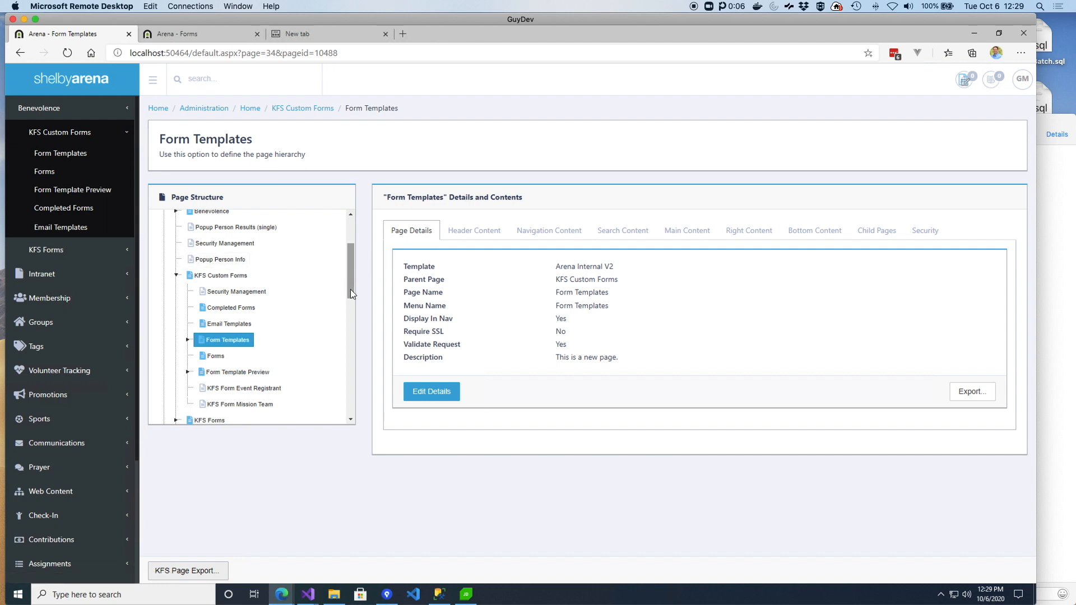
{"action": "scroll", "coordinate": [353, 274], "scroll_direction": "up", "scroll_amount": 1}
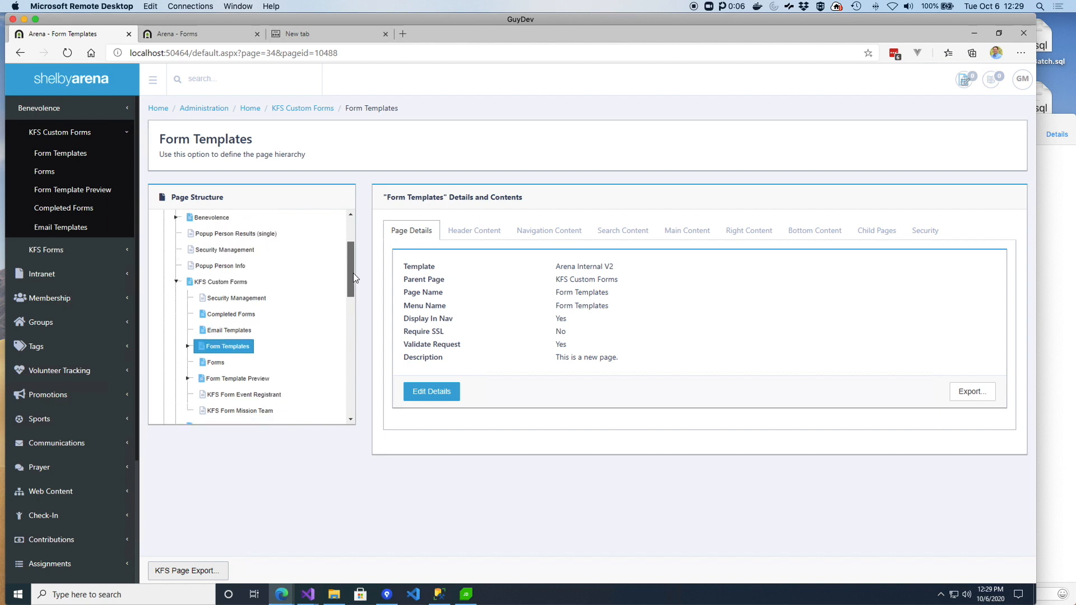
- Open the Security Management page's Security Object Permissions module settings and select Custom Form as the object type
{"action": "left_click", "coordinate": [246, 302]}
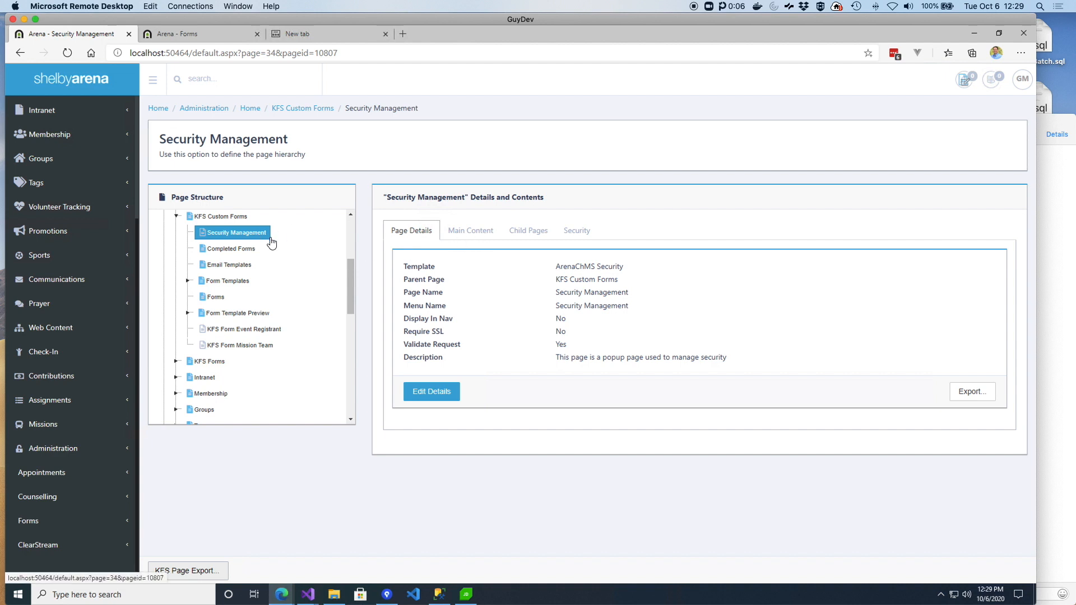
{"action": "left_click", "coordinate": [476, 231]}
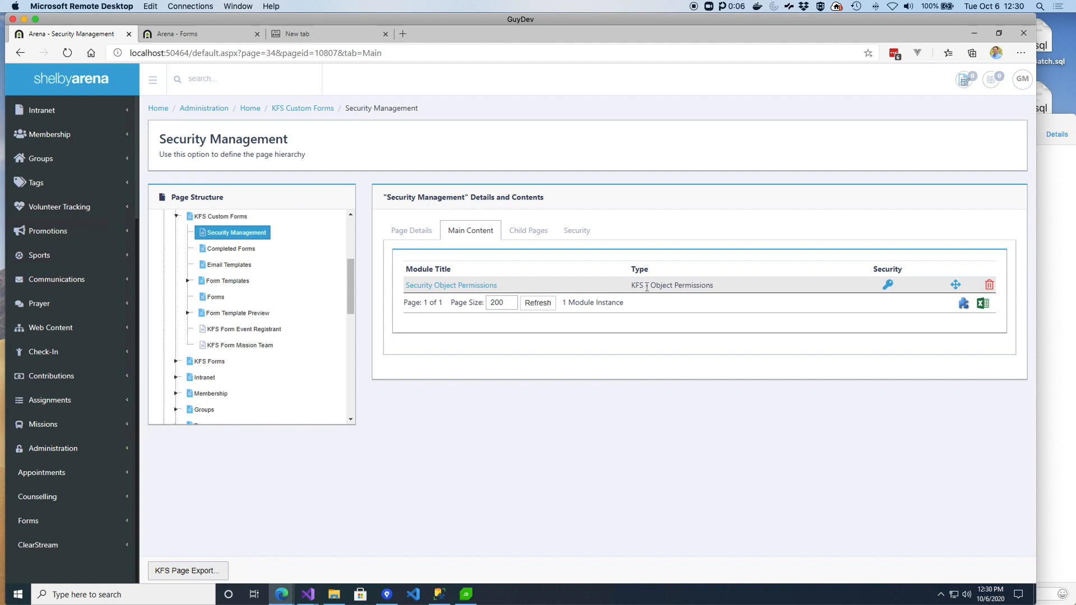
{"action": "left_click", "coordinate": [477, 287]}
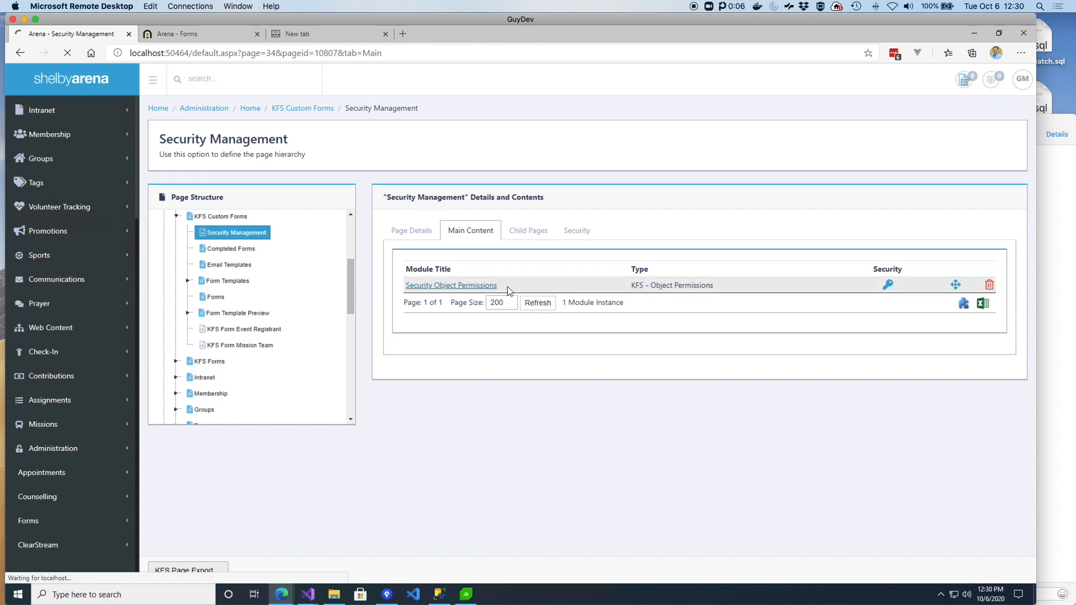
{"action": "left_click", "coordinate": [459, 287]}
{"action": "scroll", "coordinate": [633, 330], "scroll_direction": "down", "scroll_amount": 1}
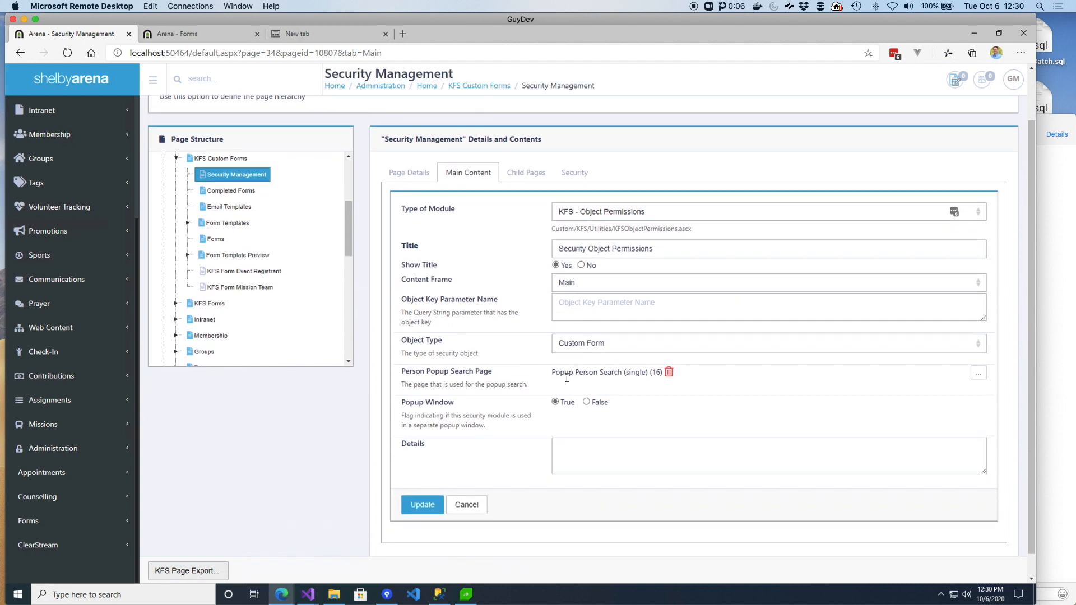
{"action": "left_click", "coordinate": [592, 345]}
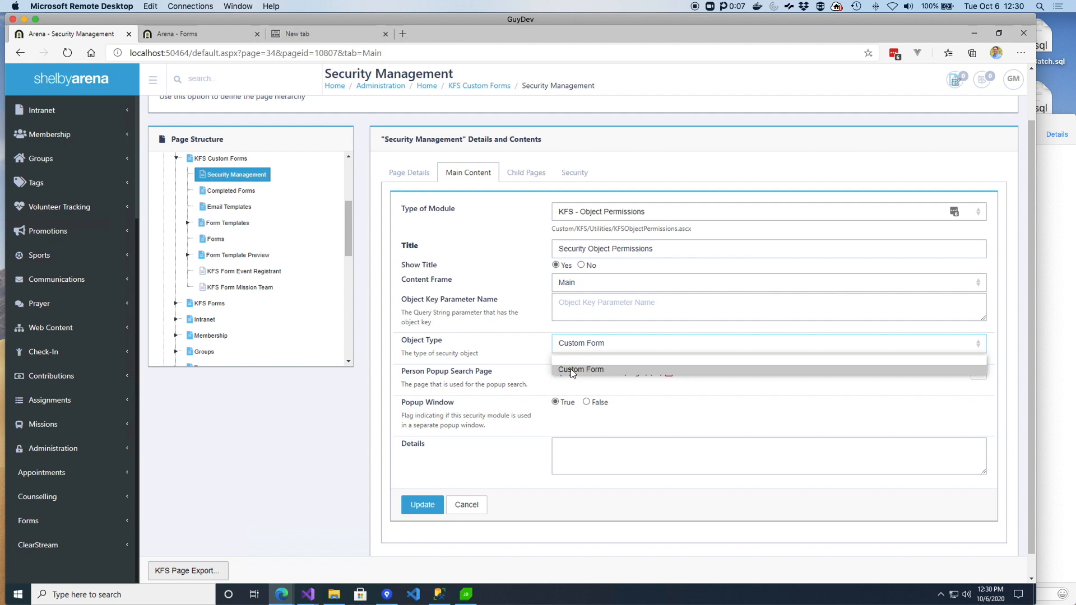
{"action": "left_click", "coordinate": [571, 369]}
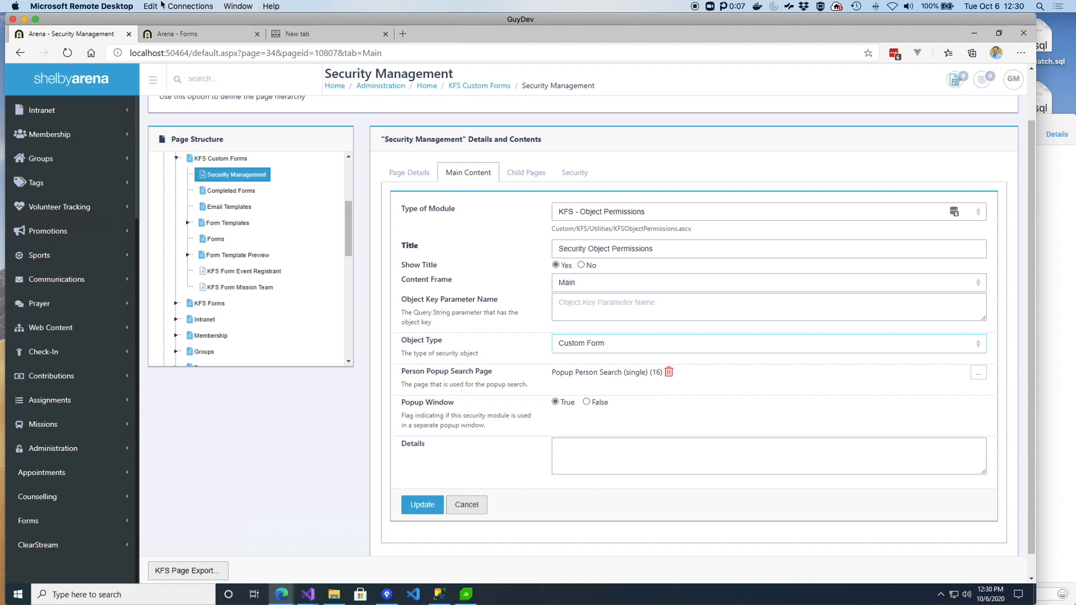
- View the security of the 2200_3_verfiy form template in the other browser tab, and cancel out of the Security Object Permissions module settings
{"action": "left_click", "coordinate": [191, 35]}
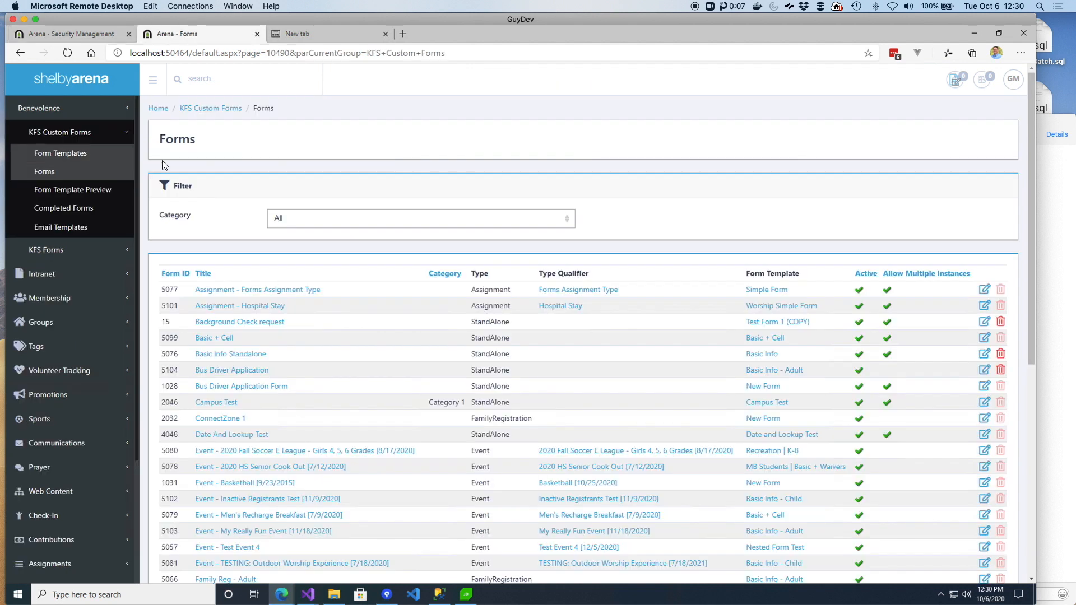
{"action": "left_click", "coordinate": [73, 154]}
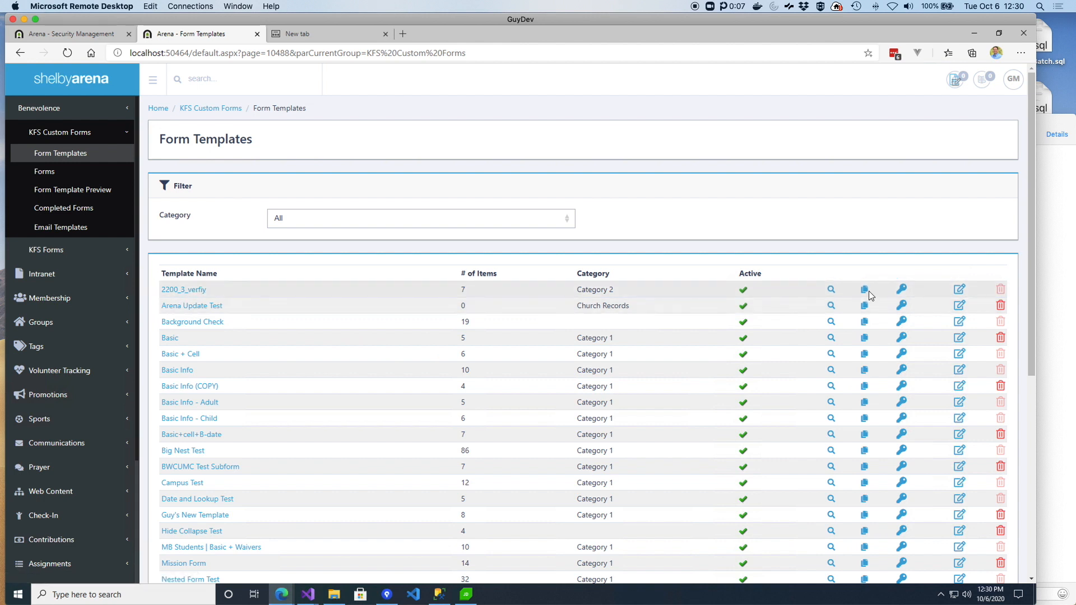
{"action": "left_click", "coordinate": [901, 290]}
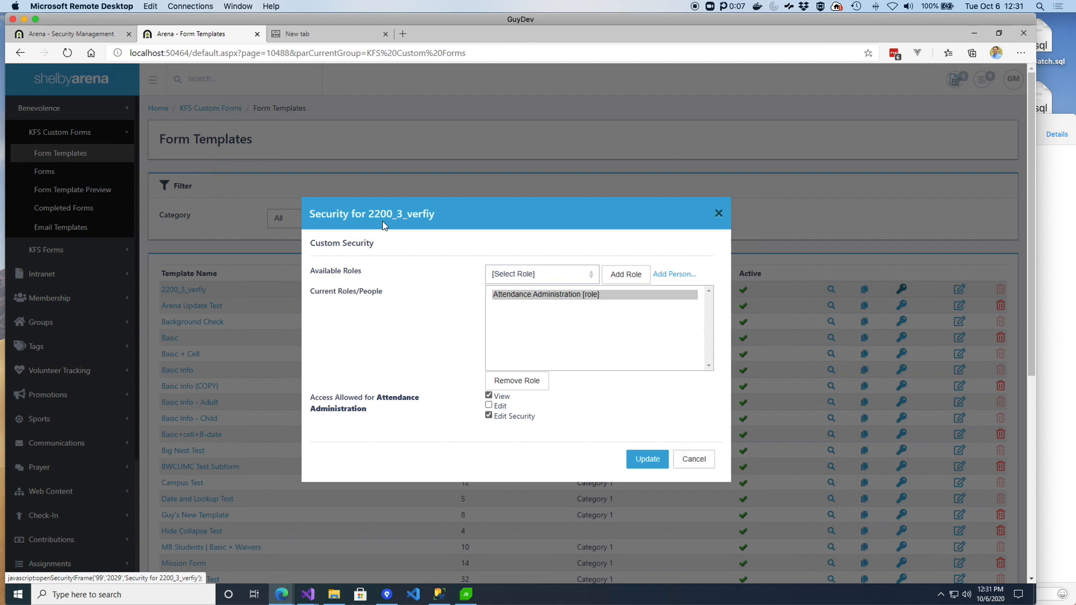
{"action": "left_click", "coordinate": [694, 458]}
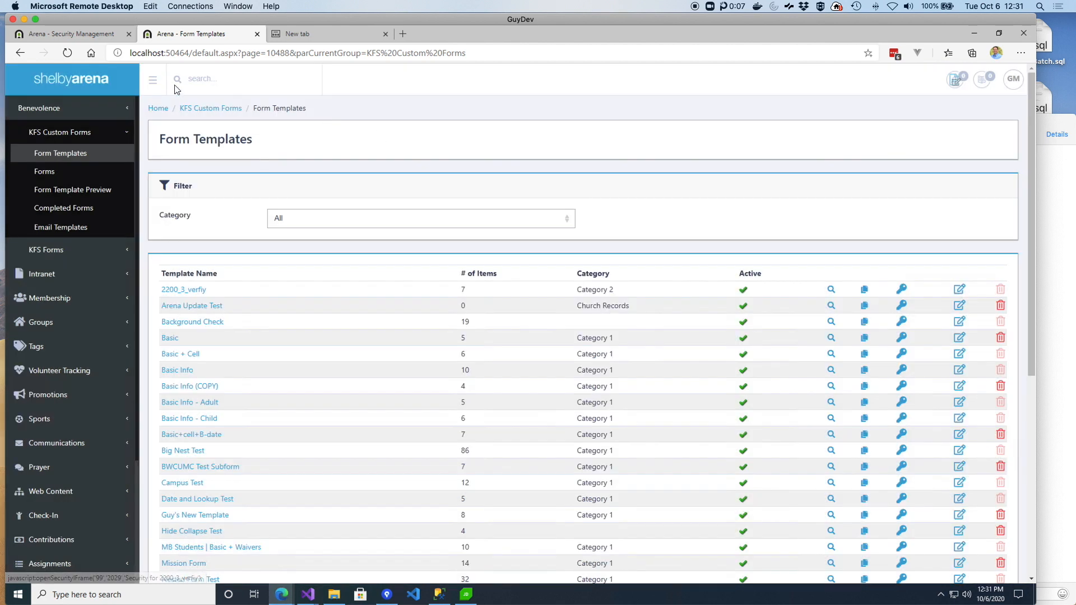
{"action": "left_click", "coordinate": [100, 33]}
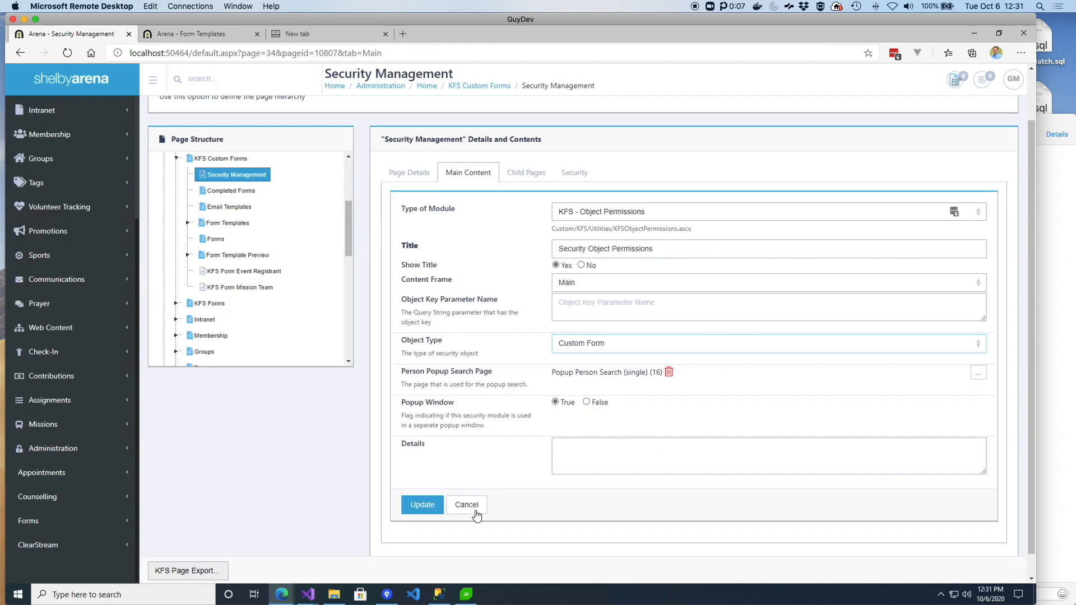
{"action": "left_click", "coordinate": [467, 505]}
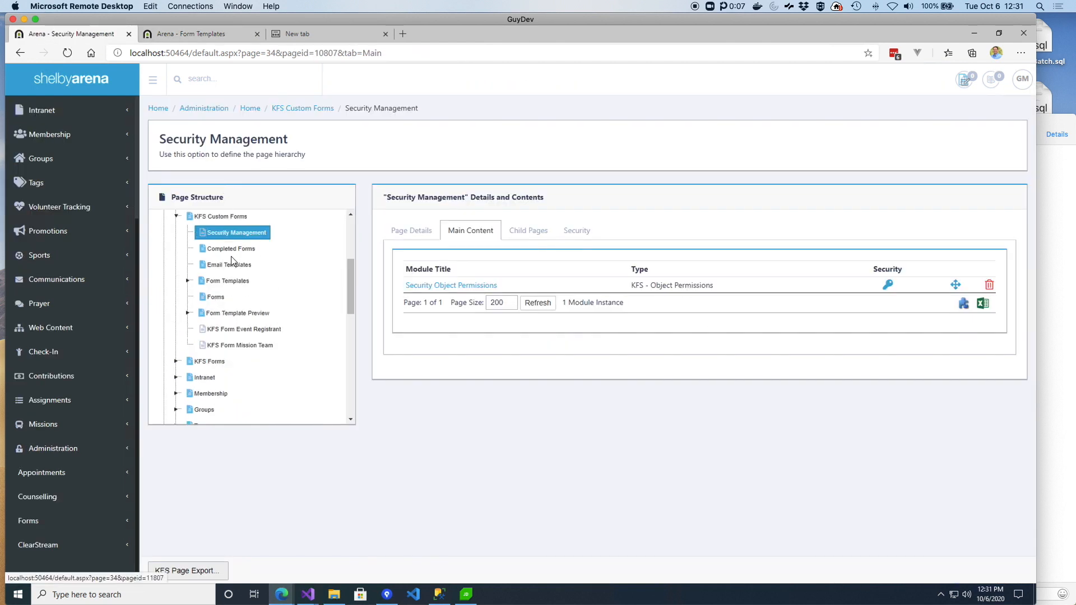
- Open the Main Text module settings of the Completed Forms page and review the general, delete and print settings
{"action": "left_click", "coordinate": [230, 248]}
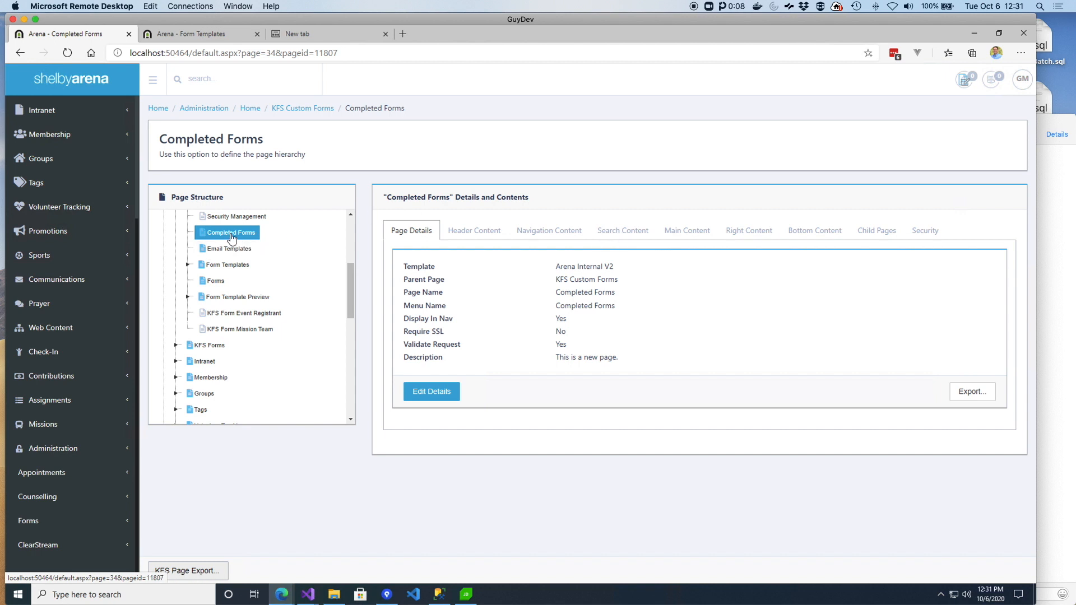
{"action": "left_click", "coordinate": [683, 234]}
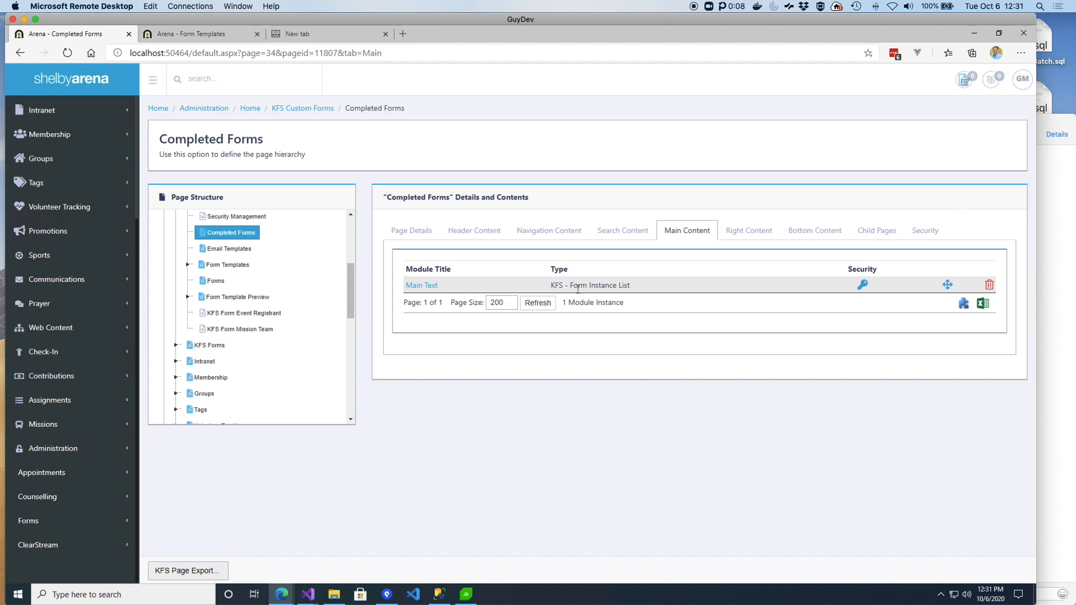
{"action": "left_click", "coordinate": [421, 287]}
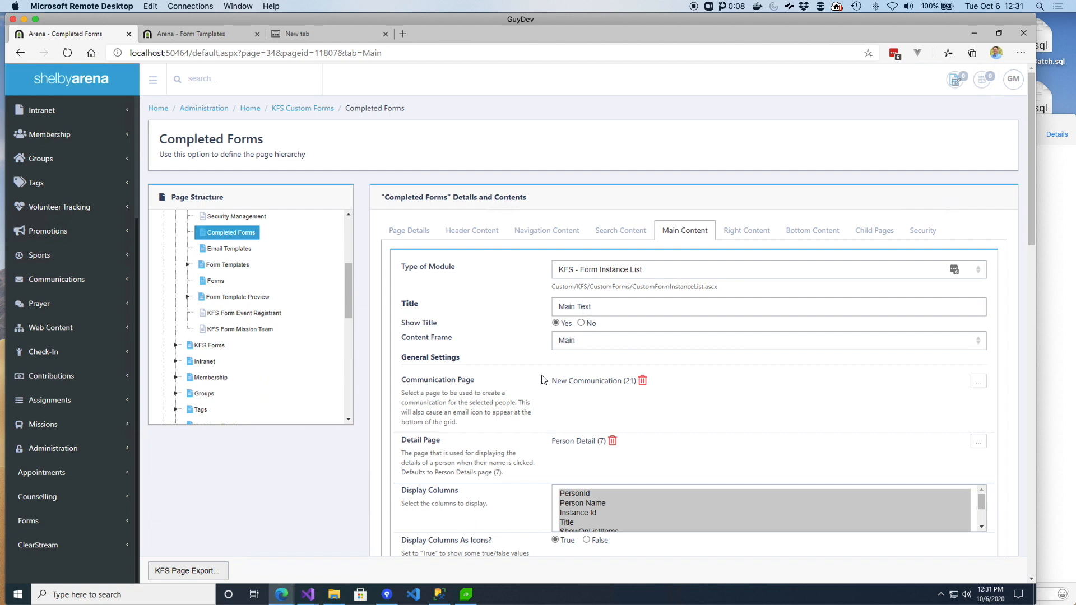
{"action": "scroll", "coordinate": [541, 380], "scroll_direction": "down", "scroll_amount": 10}
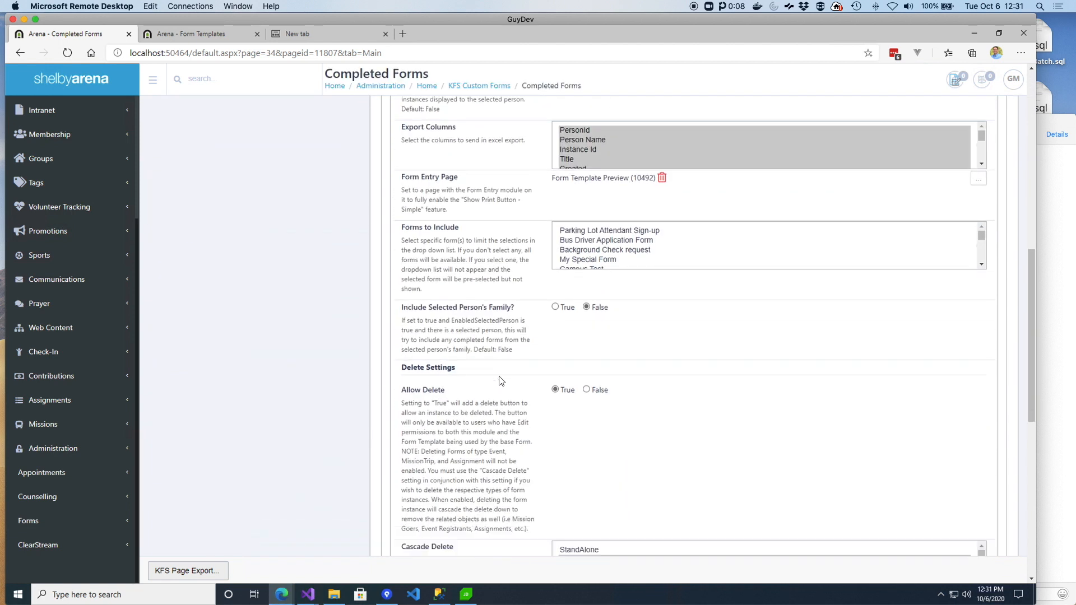
{"action": "scroll", "coordinate": [501, 381], "scroll_direction": "down", "scroll_amount": 5}
{"action": "scroll", "coordinate": [501, 381], "scroll_direction": "down", "scroll_amount": 4}
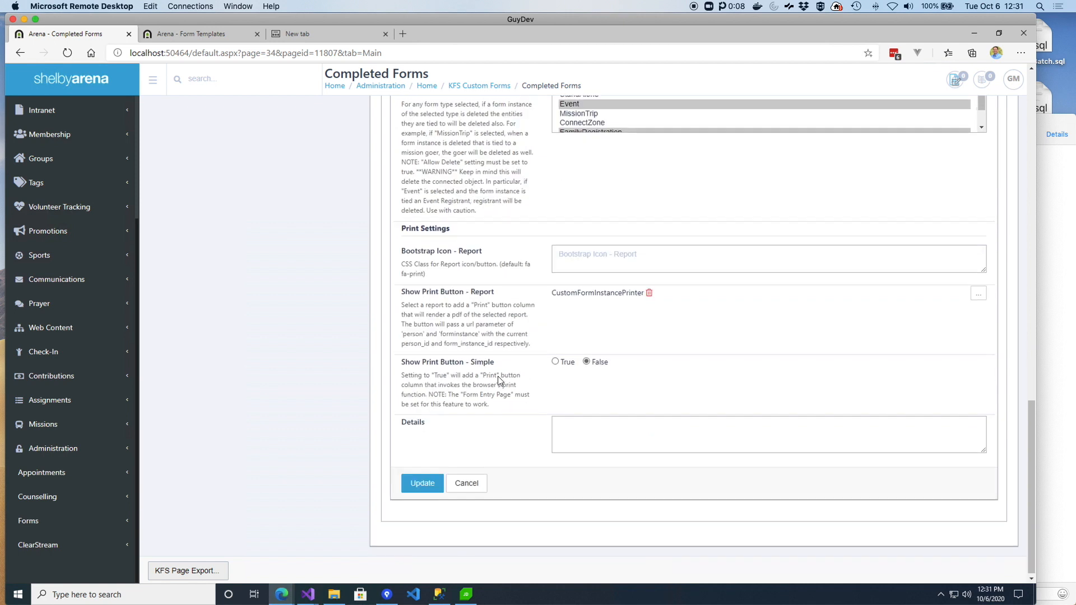
{"action": "scroll", "coordinate": [500, 381], "scroll_direction": "up", "scroll_amount": 1}
{"action": "scroll", "coordinate": [500, 386], "scroll_direction": "up", "scroll_amount": 15}
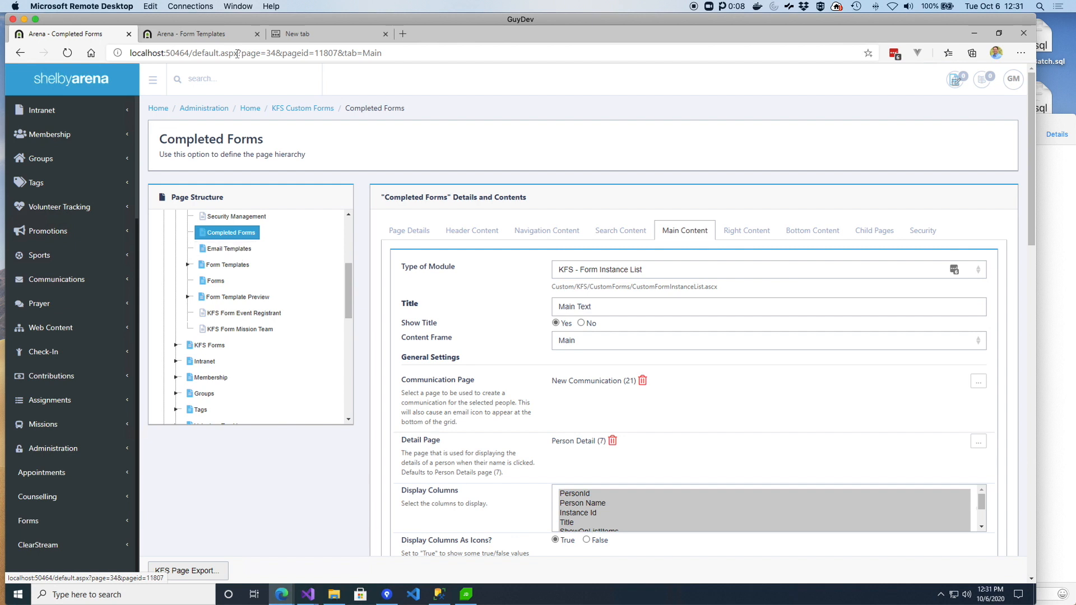
- Open the Completed Forms page in the other browser tab, view the available form filter choices, and return to the page administration tab
{"action": "left_click", "coordinate": [213, 33]}
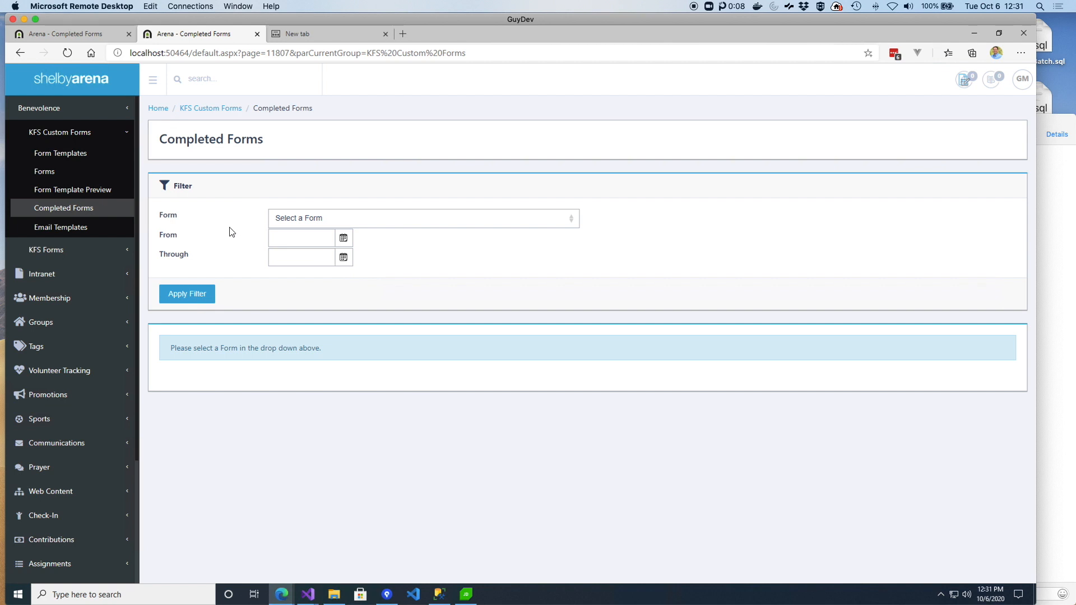
{"action": "left_click", "coordinate": [320, 223]}
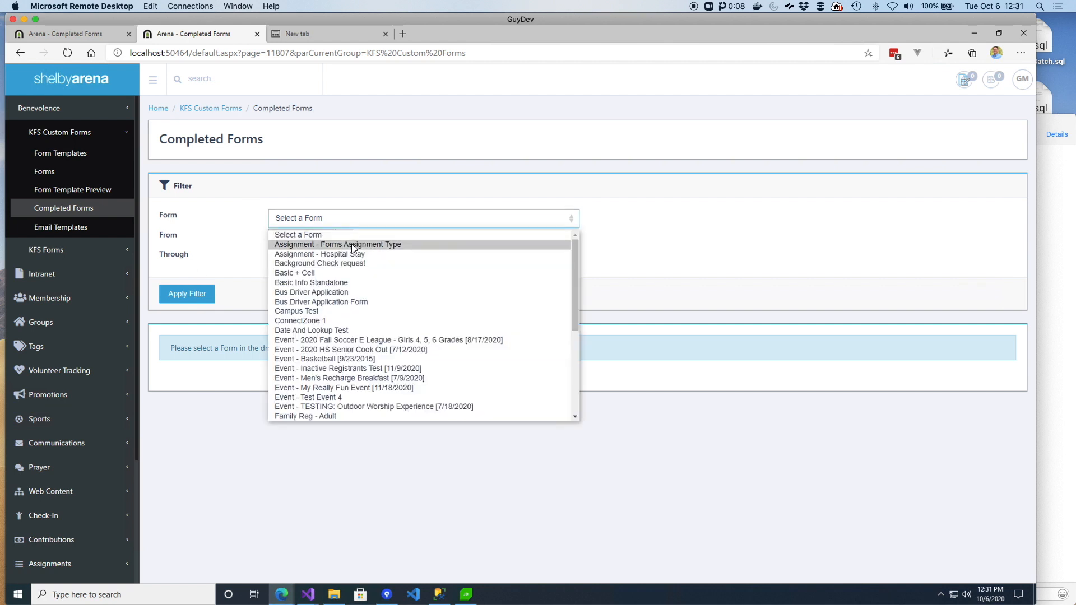
{"action": "left_click", "coordinate": [235, 221]}
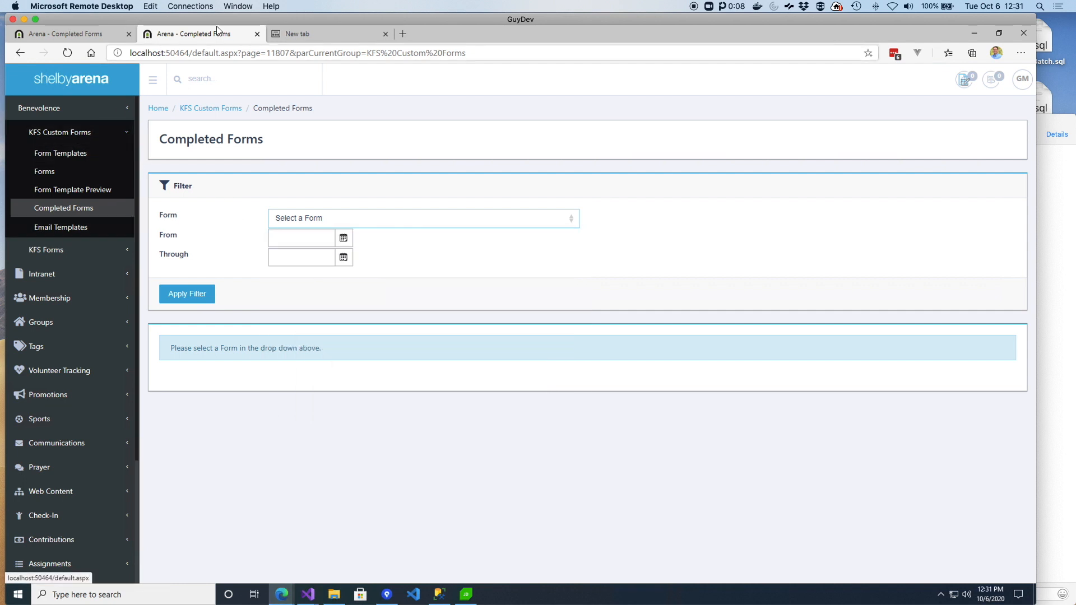
{"action": "left_click", "coordinate": [73, 34]}
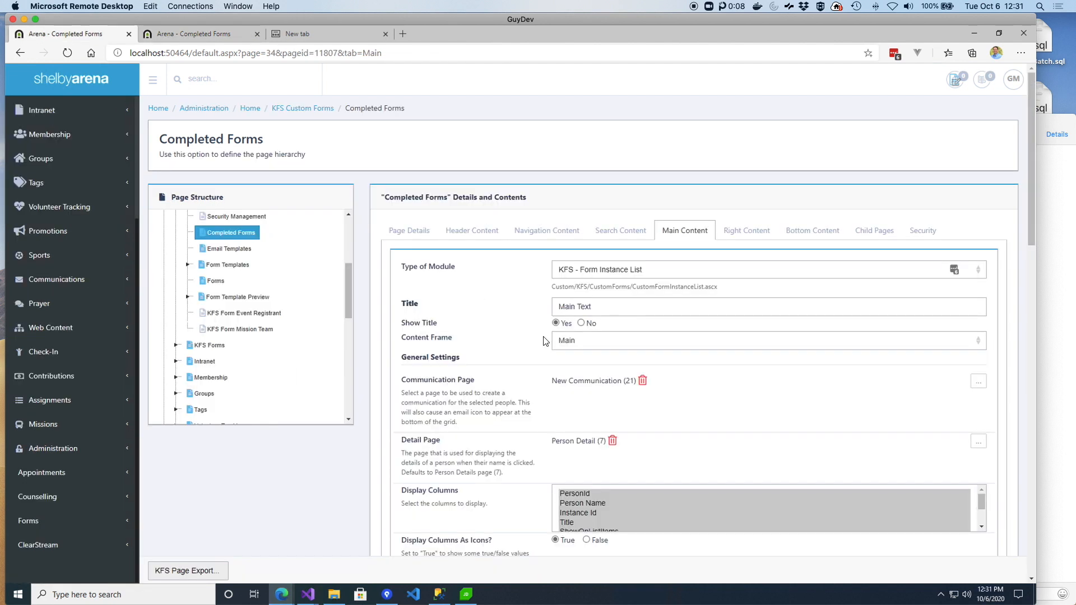
- Open the Email Templates module settings of the Email Templates page and review its editor, search page and template type settings
{"action": "left_click", "coordinate": [224, 249]}
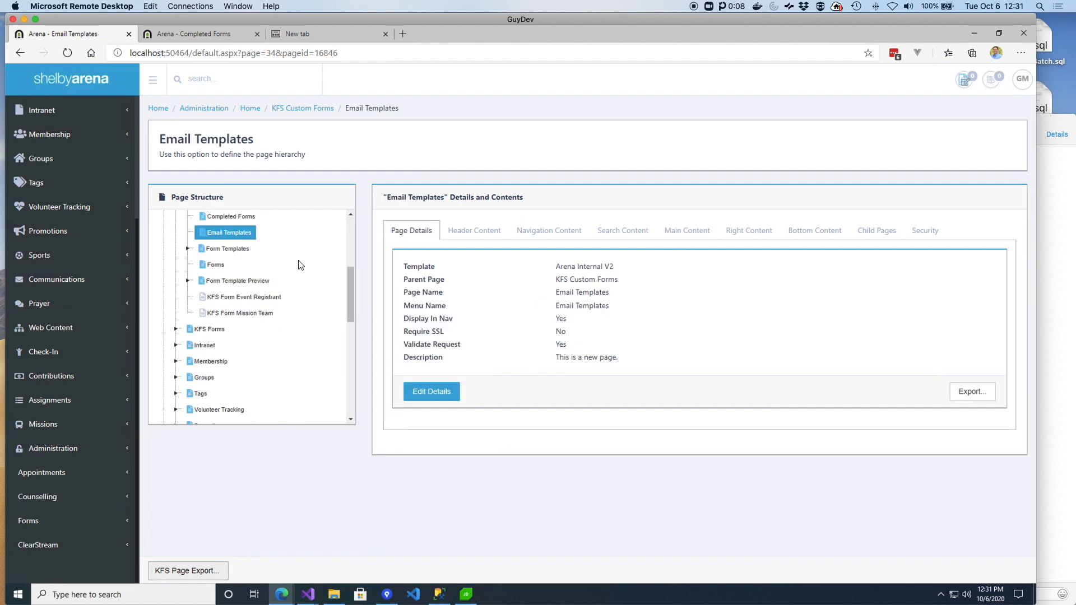
{"action": "scroll", "coordinate": [81, 271], "scroll_direction": "up", "scroll_amount": 3}
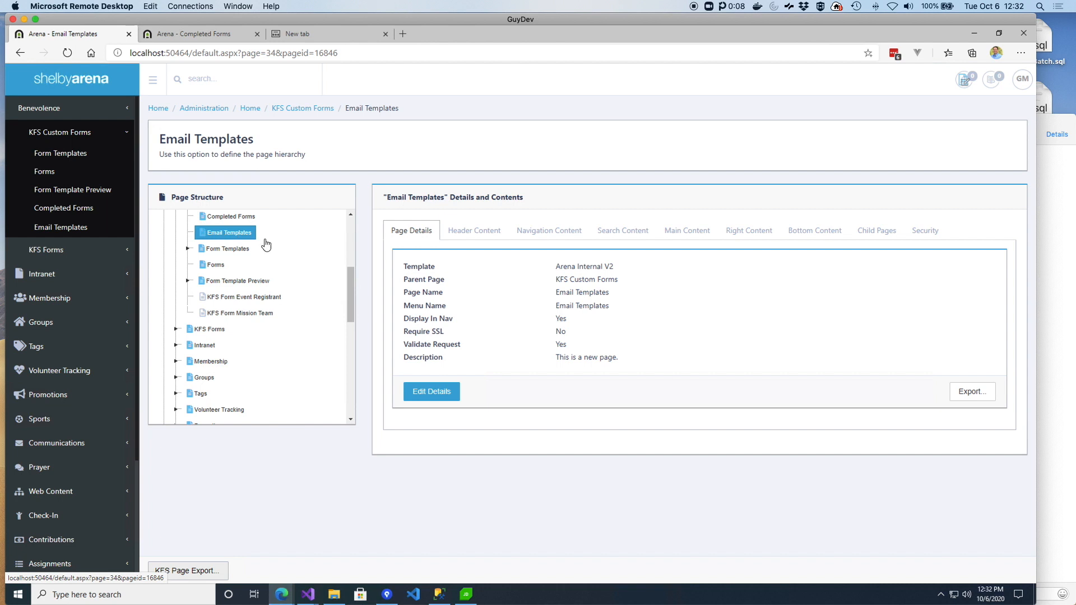
{"action": "left_click", "coordinate": [695, 235]}
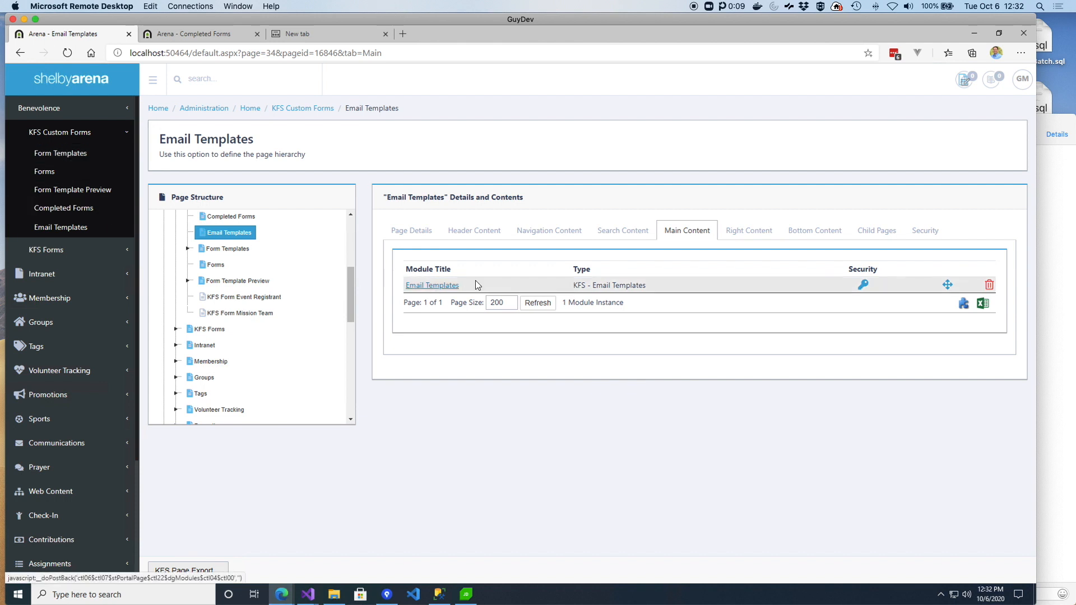
{"action": "left_click", "coordinate": [439, 287]}
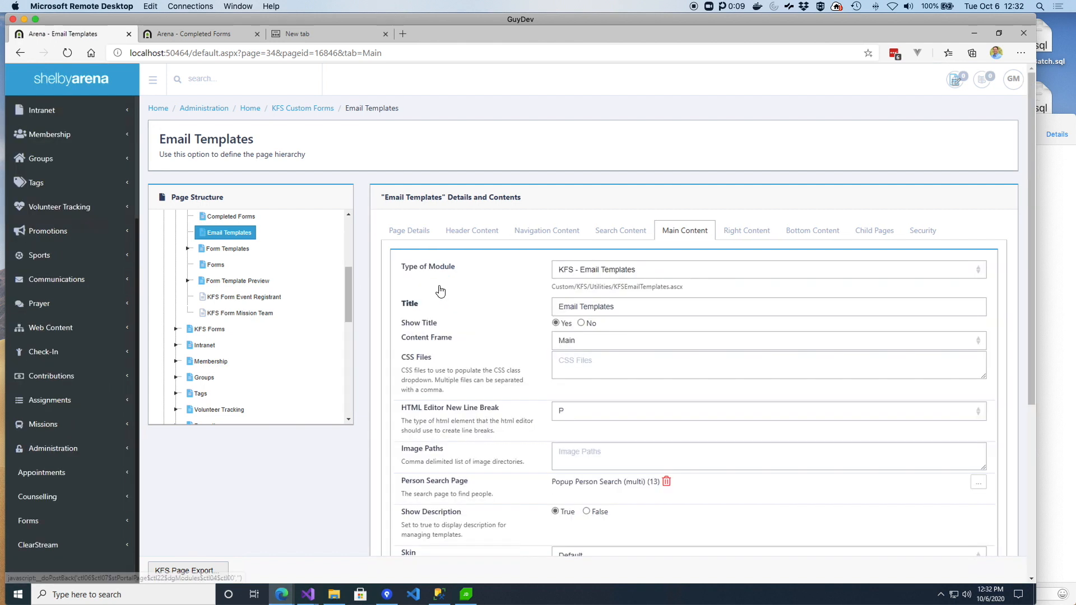
{"action": "scroll", "coordinate": [525, 351], "scroll_direction": "down", "scroll_amount": 3}
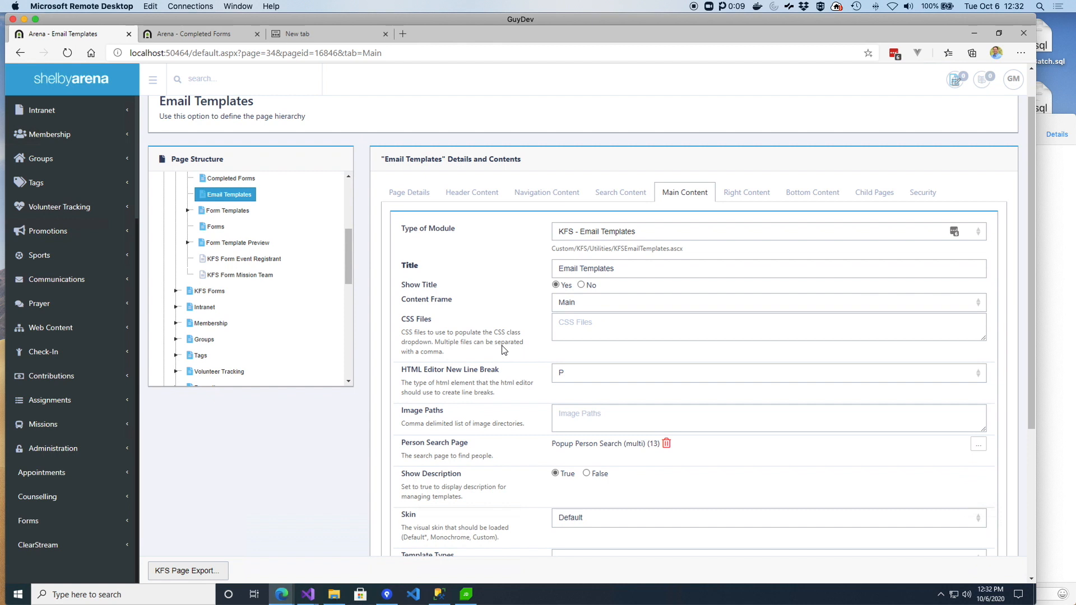
{"action": "scroll", "coordinate": [526, 343], "scroll_direction": "down", "scroll_amount": 3}
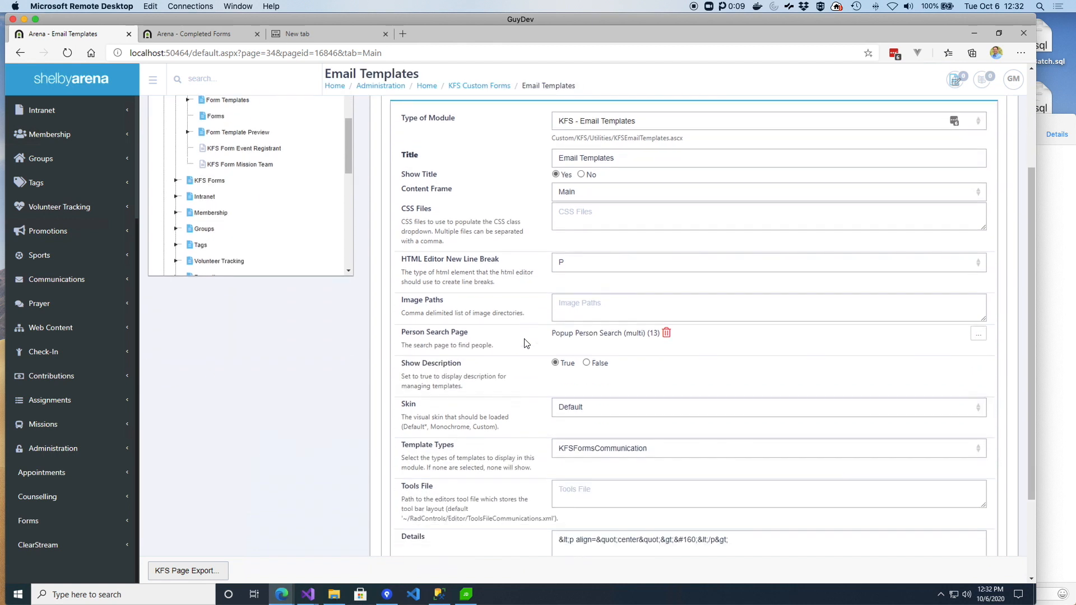
- View the available template types without changing the selection, and cancel out of the Email Templates module settings
{"action": "left_click", "coordinate": [594, 390]}
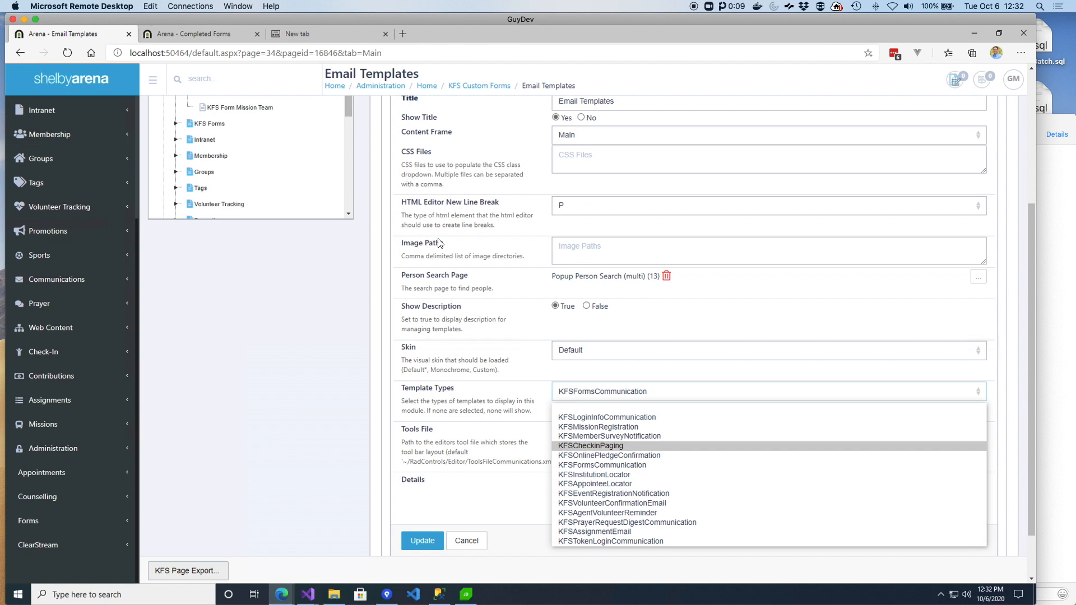
{"action": "left_click", "coordinate": [476, 405]}
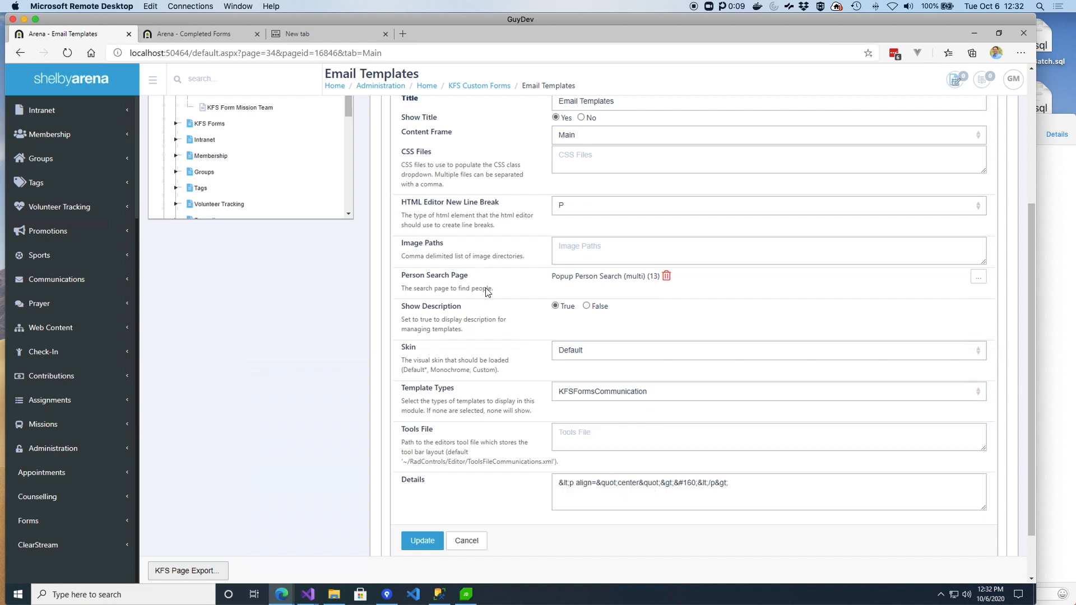
{"action": "scroll", "coordinate": [489, 290], "scroll_direction": "down", "scroll_amount": 1}
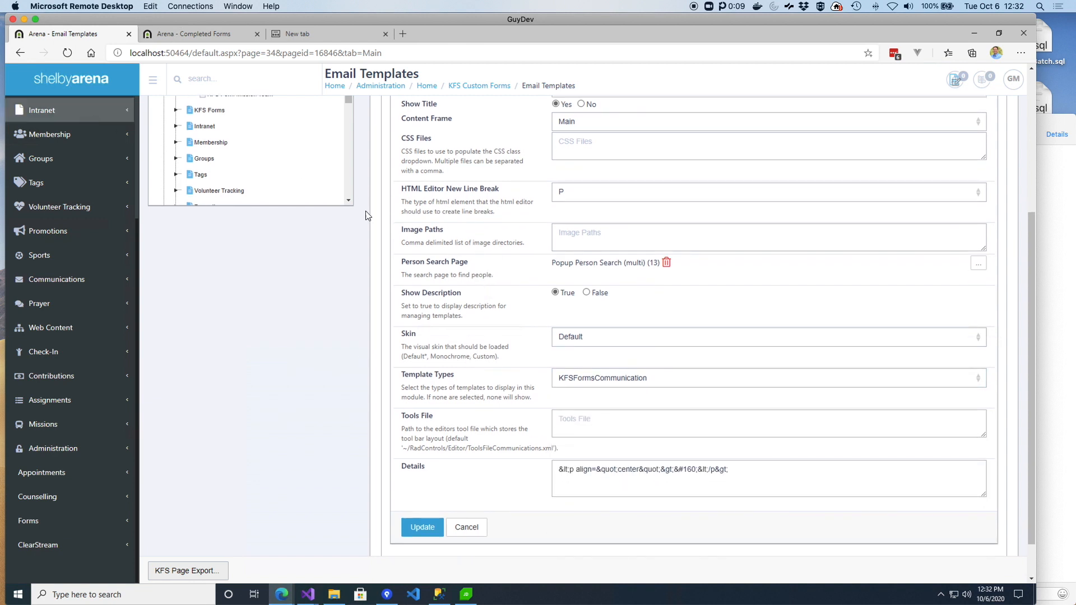
{"action": "scroll", "coordinate": [486, 314], "scroll_direction": "down", "scroll_amount": 3}
{"action": "left_click", "coordinate": [480, 492]}
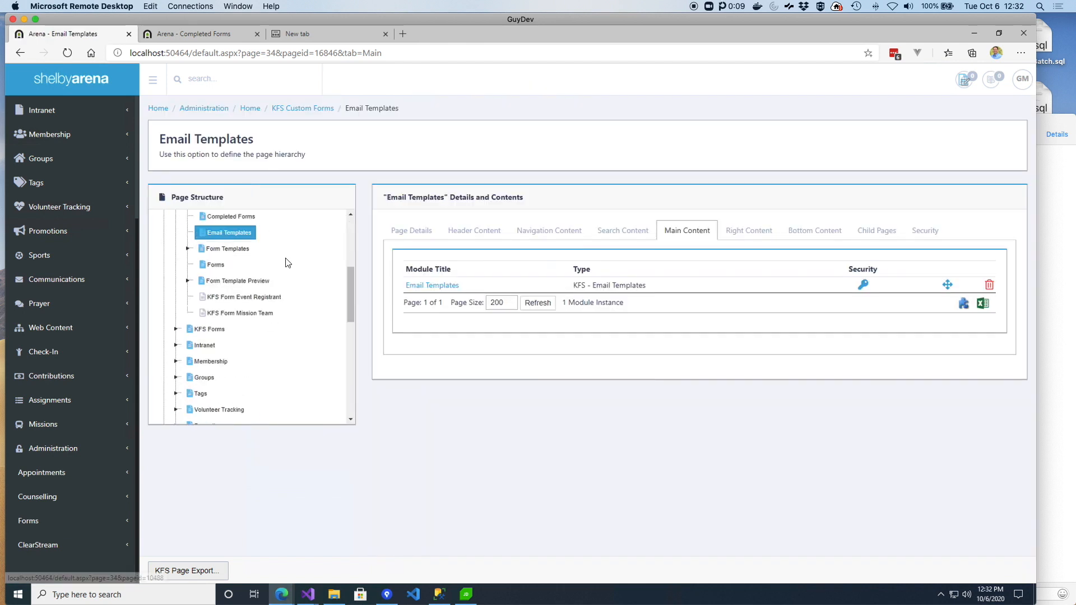
- Expand the Form Templates page in the page structure and show the main content modules of its Form Template Items child page
{"action": "scroll", "coordinate": [271, 256], "scroll_direction": "up", "scroll_amount": 1}
{"action": "left_click", "coordinate": [231, 262]}
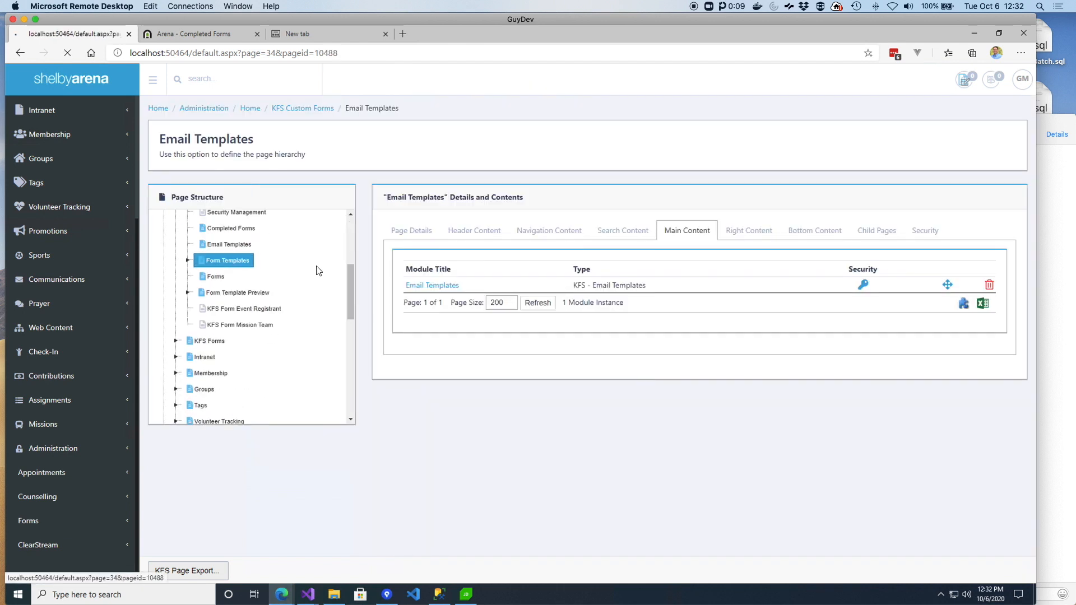
{"action": "left_click_drag", "start_coordinate": [351, 285], "coordinate": [352, 256]}
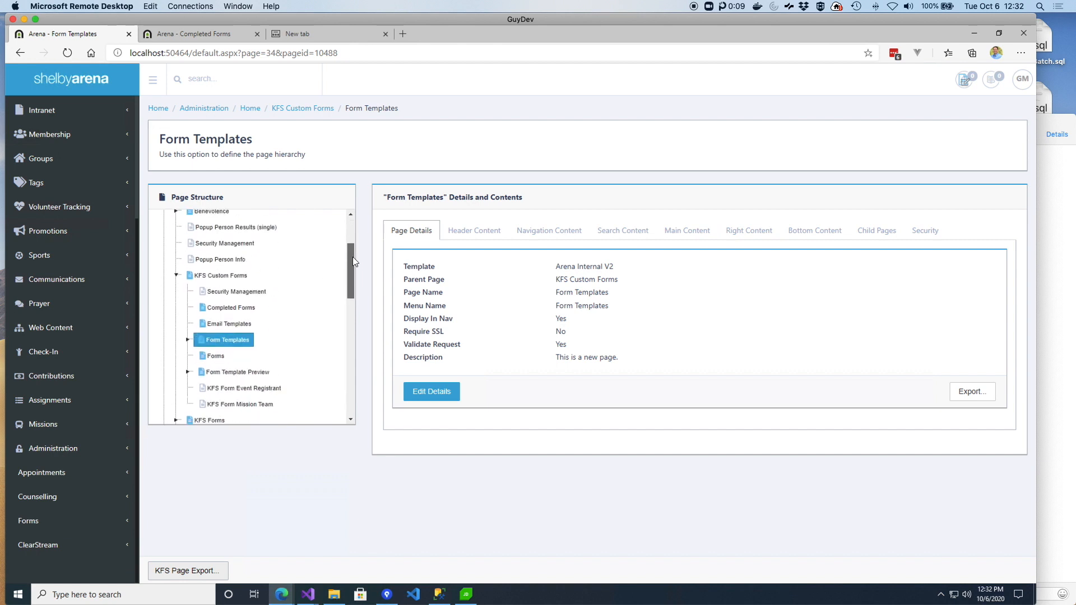
{"action": "left_click", "coordinate": [187, 340]}
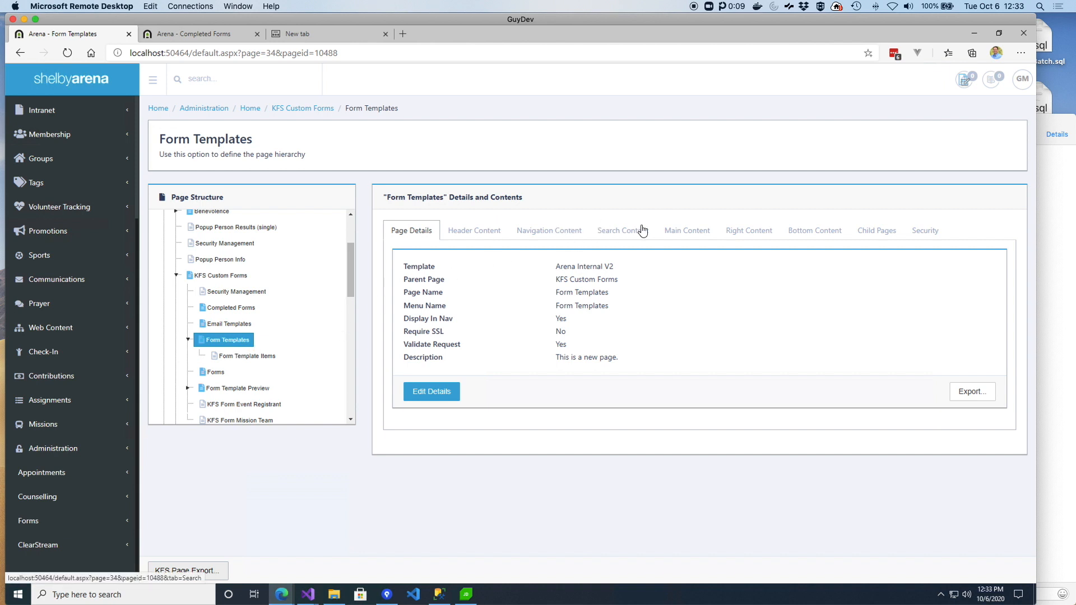
{"action": "left_click", "coordinate": [253, 361]}
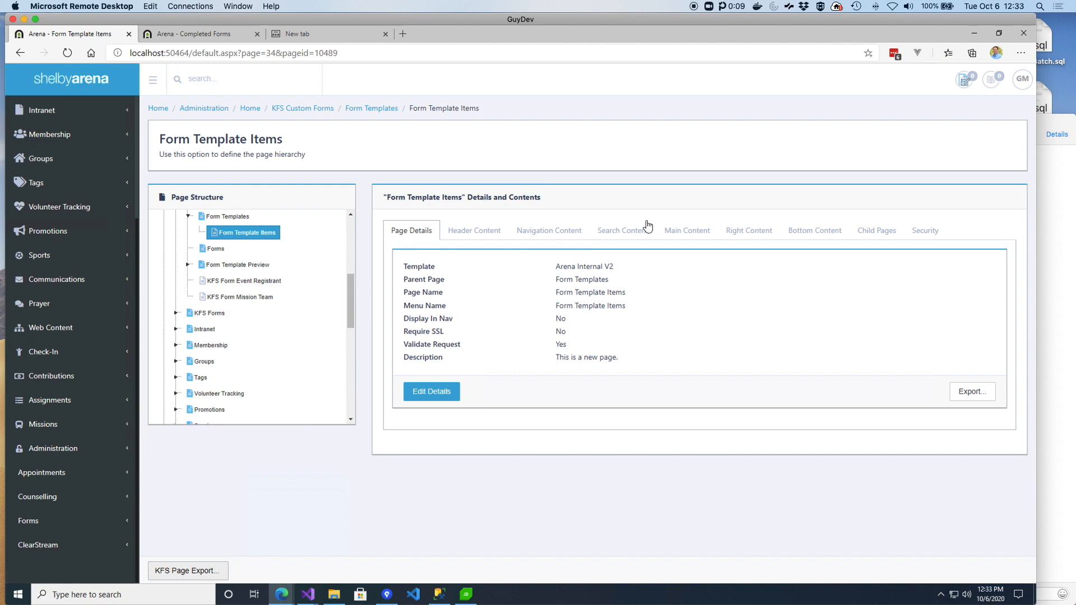
{"action": "left_click", "coordinate": [688, 232]}
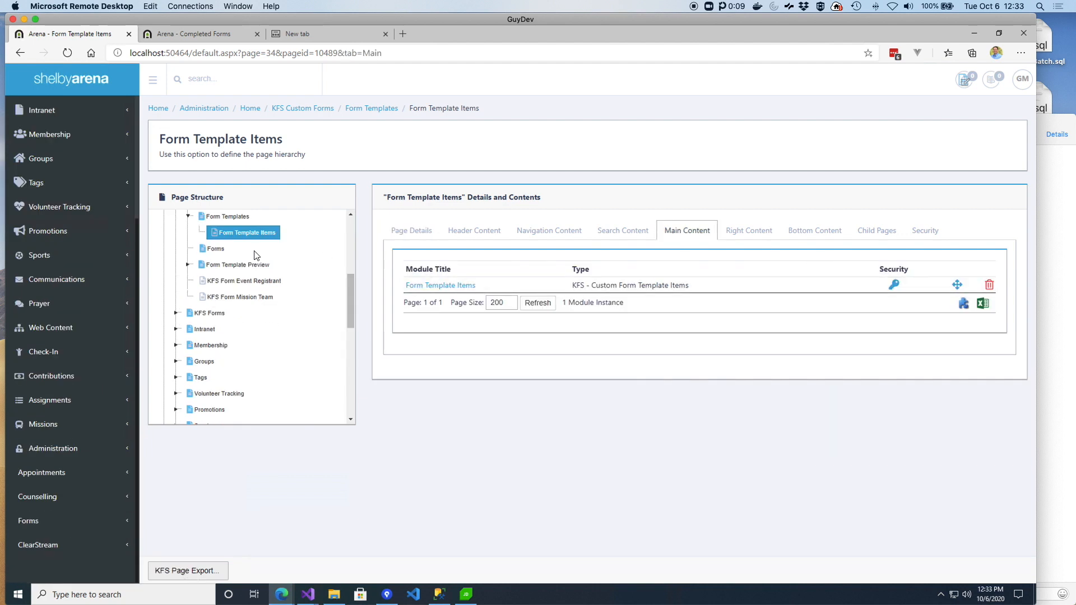
- Return to the Form Templates page, reselect its Form Template Items child page, and open the Form Template Items module settings
{"action": "scroll", "coordinate": [280, 252], "scroll_direction": "up", "scroll_amount": 1}
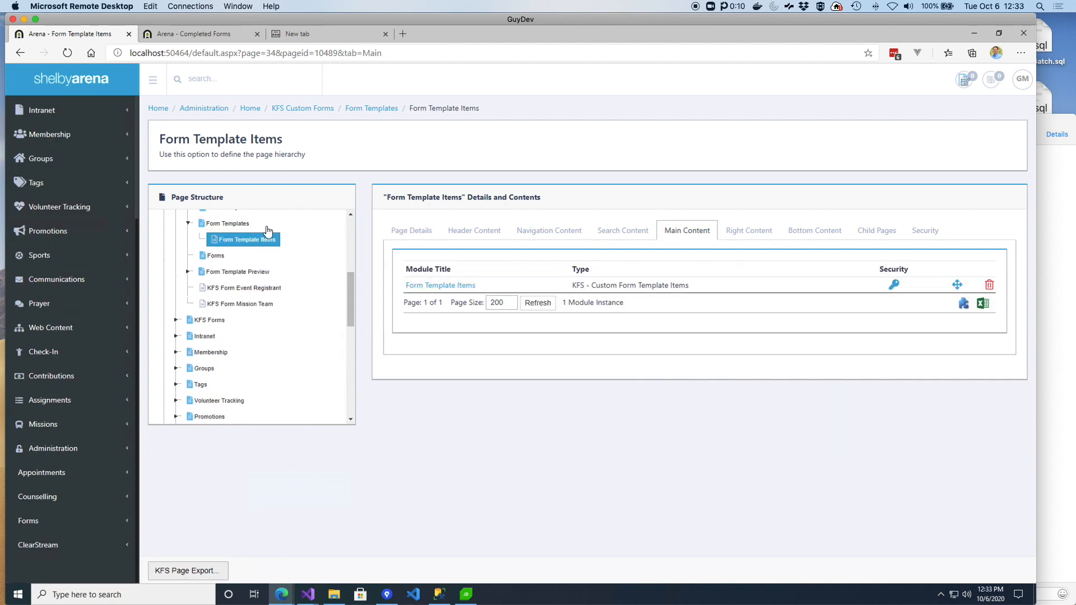
{"action": "left_click", "coordinate": [207, 223]}
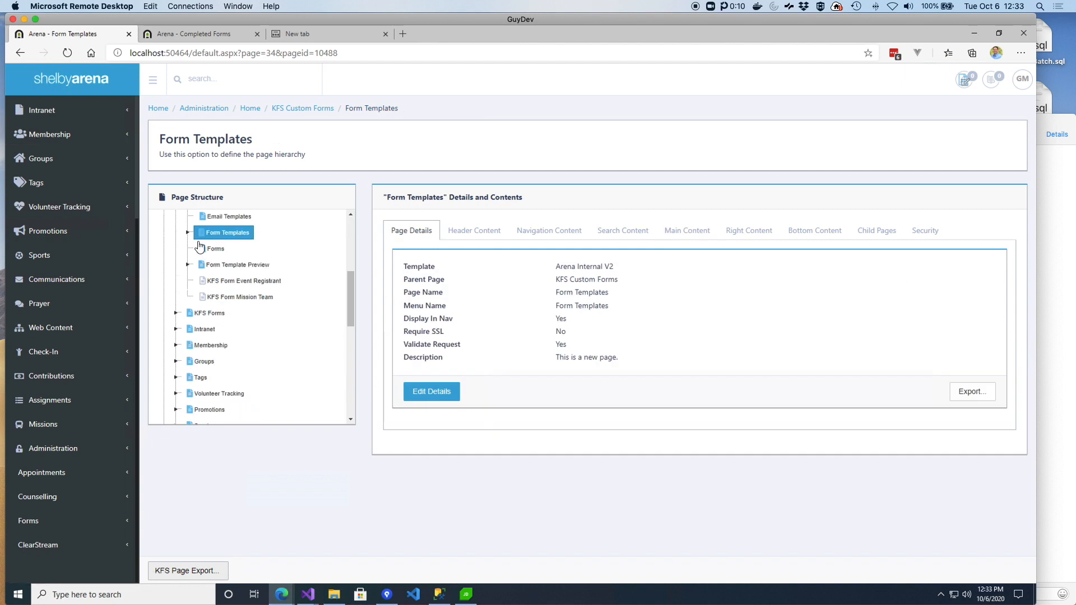
{"action": "left_click", "coordinate": [189, 233]}
{"action": "left_click", "coordinate": [241, 248]}
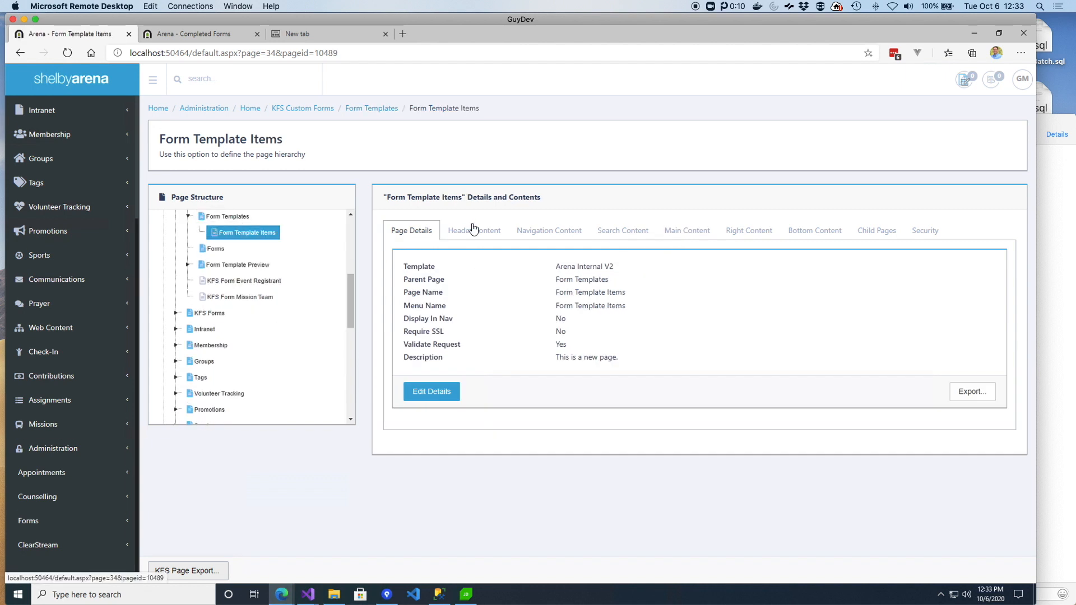
{"action": "left_click", "coordinate": [682, 234]}
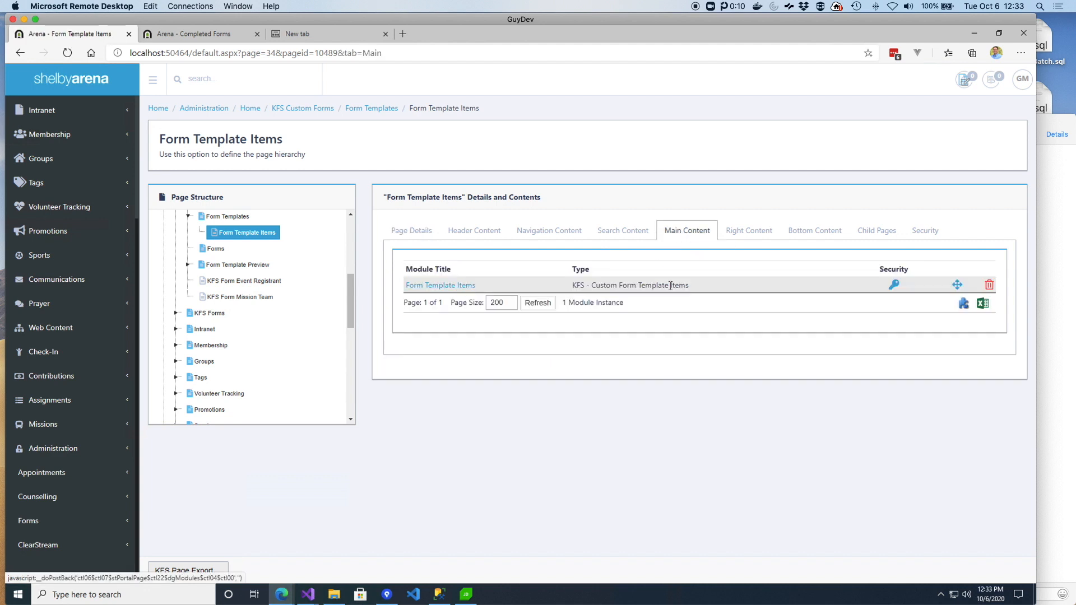
{"action": "left_click", "coordinate": [452, 287]}
- Review the attribute groups, custom field group and preview page settings of the Form Template Items module
{"action": "scroll", "coordinate": [678, 370], "scroll_direction": "down", "scroll_amount": 1}
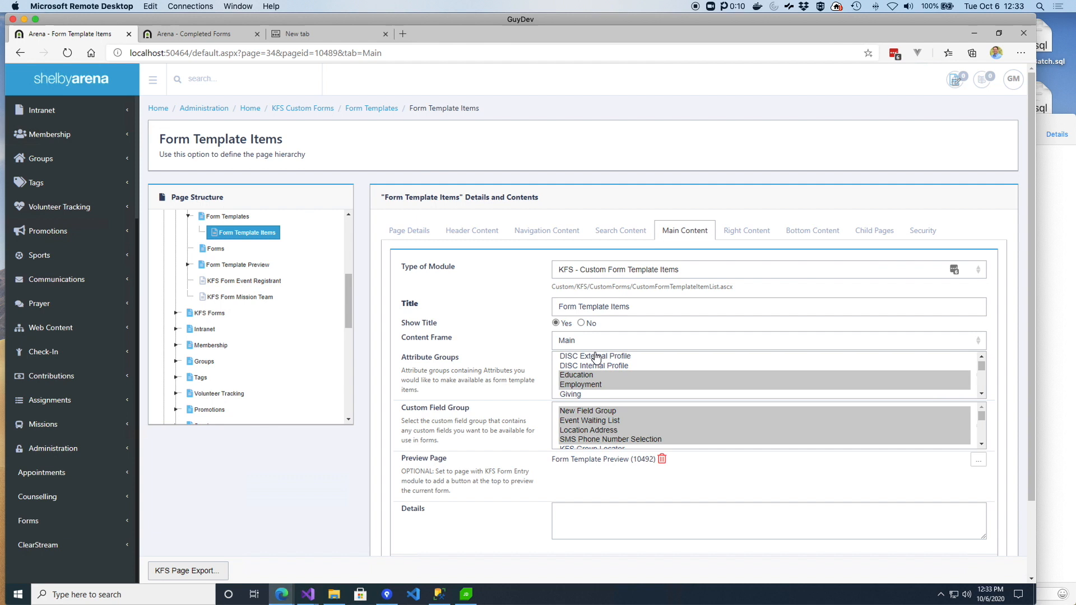
{"action": "scroll", "coordinate": [539, 371], "scroll_direction": "down", "scroll_amount": 2}
{"action": "scroll", "coordinate": [548, 382], "scroll_direction": "down", "scroll_amount": 1}
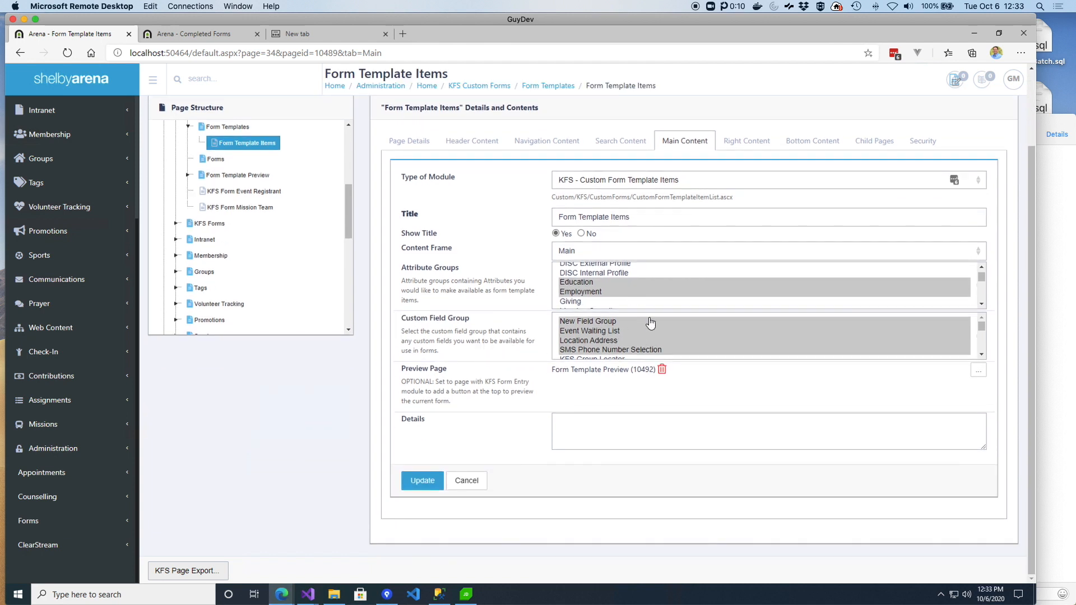
{"action": "scroll", "coordinate": [529, 307], "scroll_direction": "up", "scroll_amount": 1}
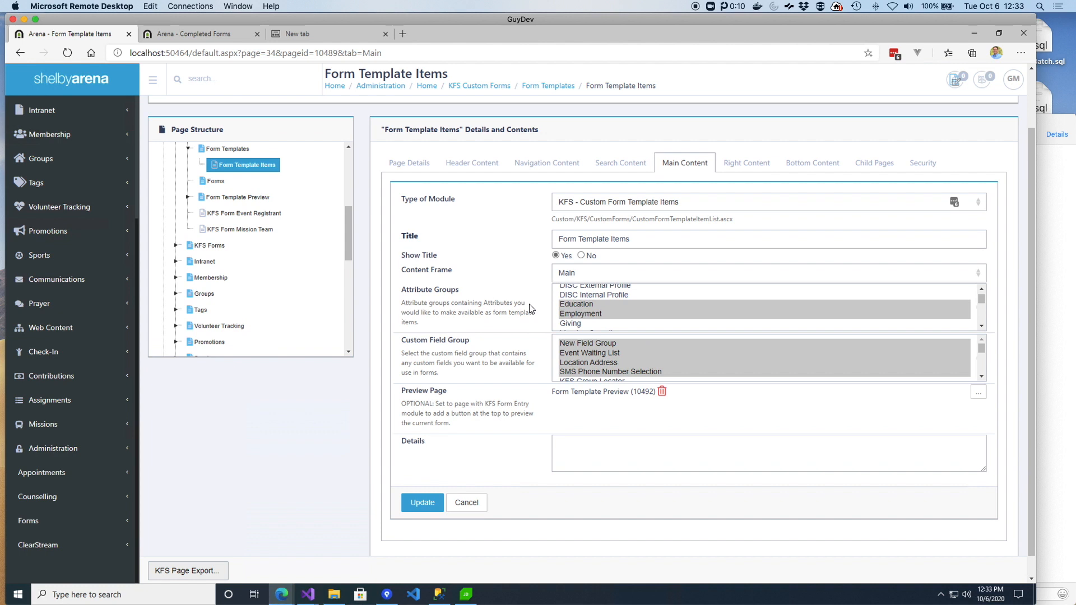
{"action": "scroll", "coordinate": [621, 312], "scroll_direction": "up", "scroll_amount": 1}
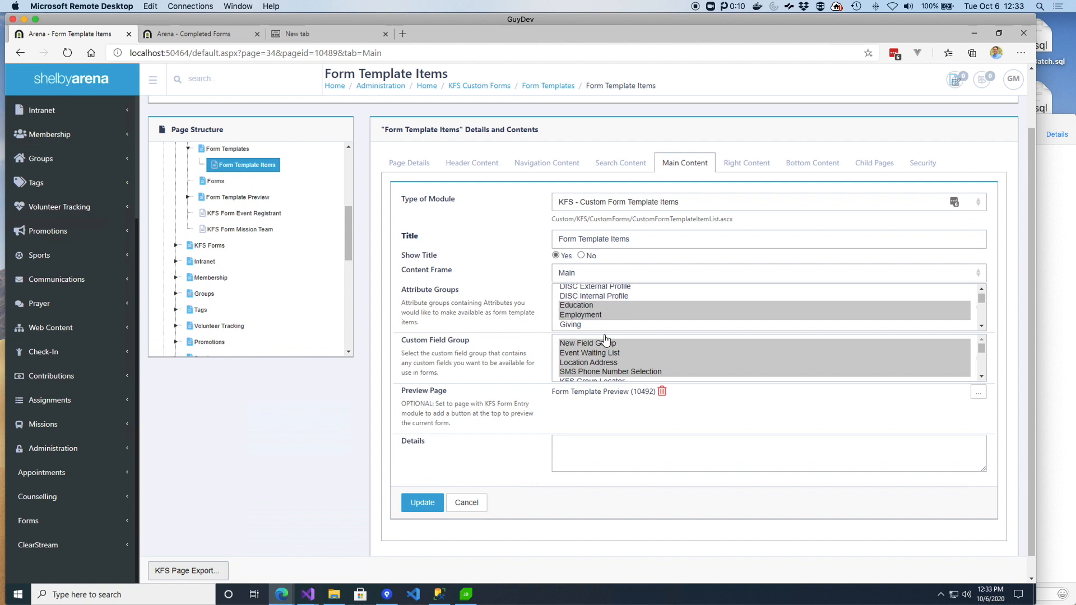
{"action": "scroll", "coordinate": [527, 338], "scroll_direction": "up", "scroll_amount": 1}
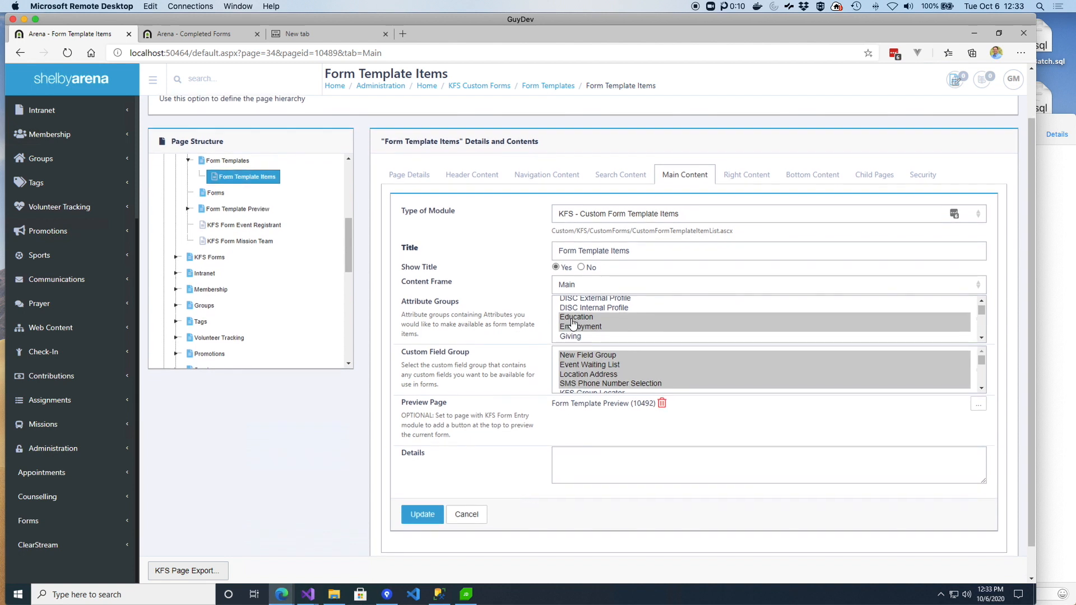
- Open the items of the Basic Info - Adult form template in the other browser tab
{"action": "left_click", "coordinate": [221, 36]}
{"action": "left_click", "coordinate": [77, 148]}
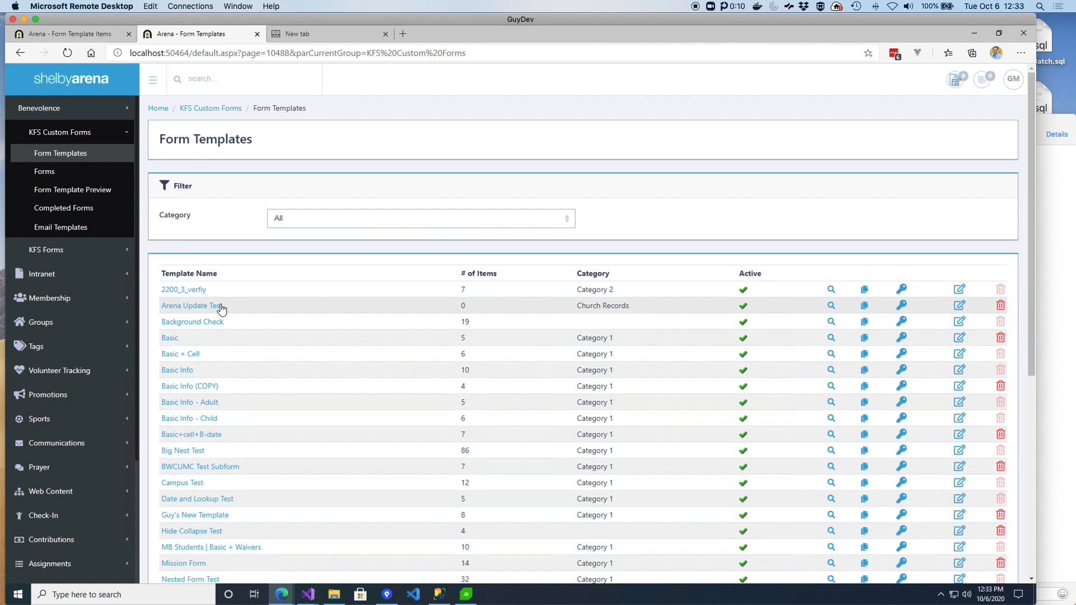
{"action": "scroll", "coordinate": [211, 428], "scroll_direction": "down", "scroll_amount": 2}
{"action": "left_click", "coordinate": [204, 279]}
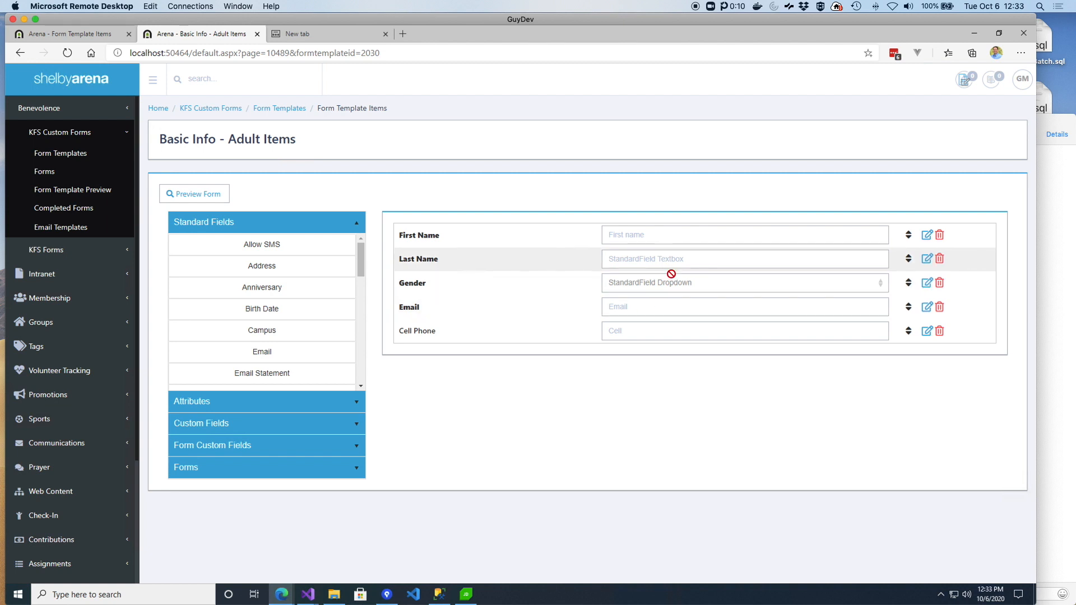
- Compare the module's attribute group settings with the Basic Info - Adult item editor, viewing its Standard Fields and expanding its Attributes
{"action": "left_click", "coordinate": [90, 32]}
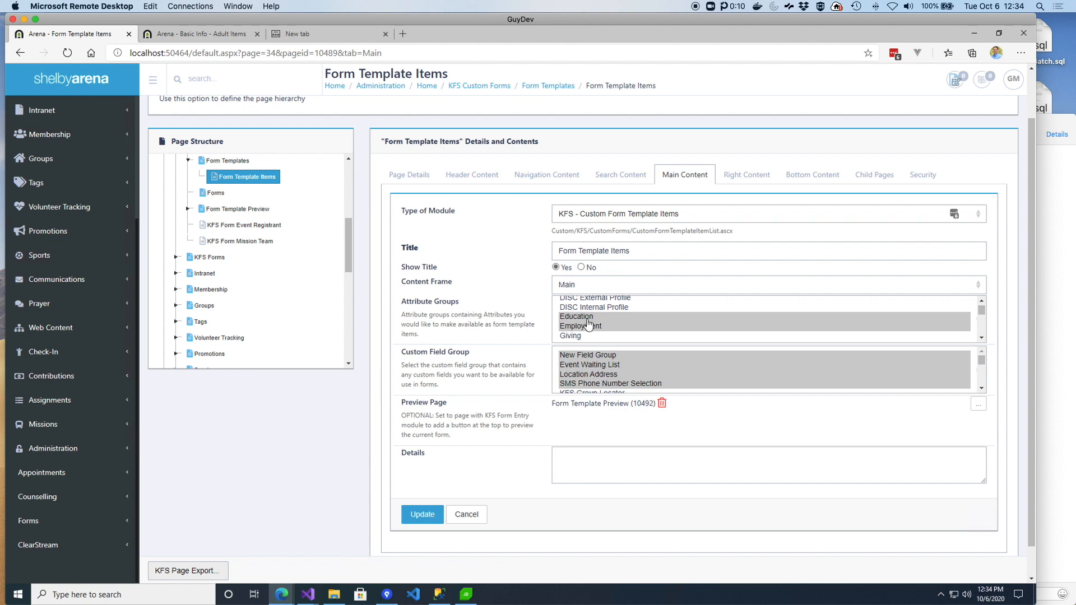
{"action": "left_click", "coordinate": [229, 34]}
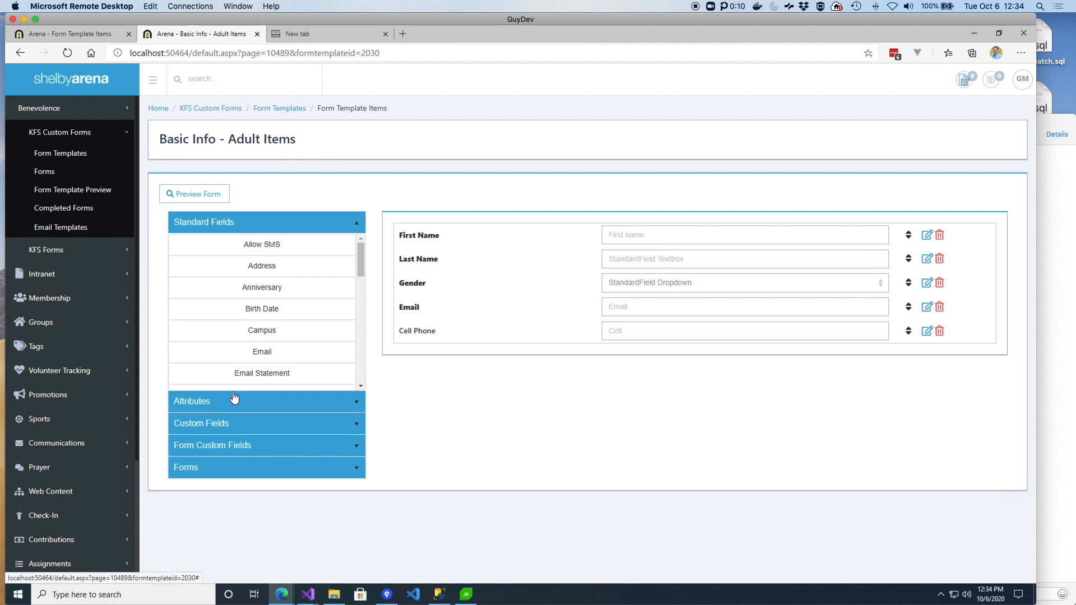
{"action": "scroll", "coordinate": [268, 335], "scroll_direction": "down", "scroll_amount": 1}
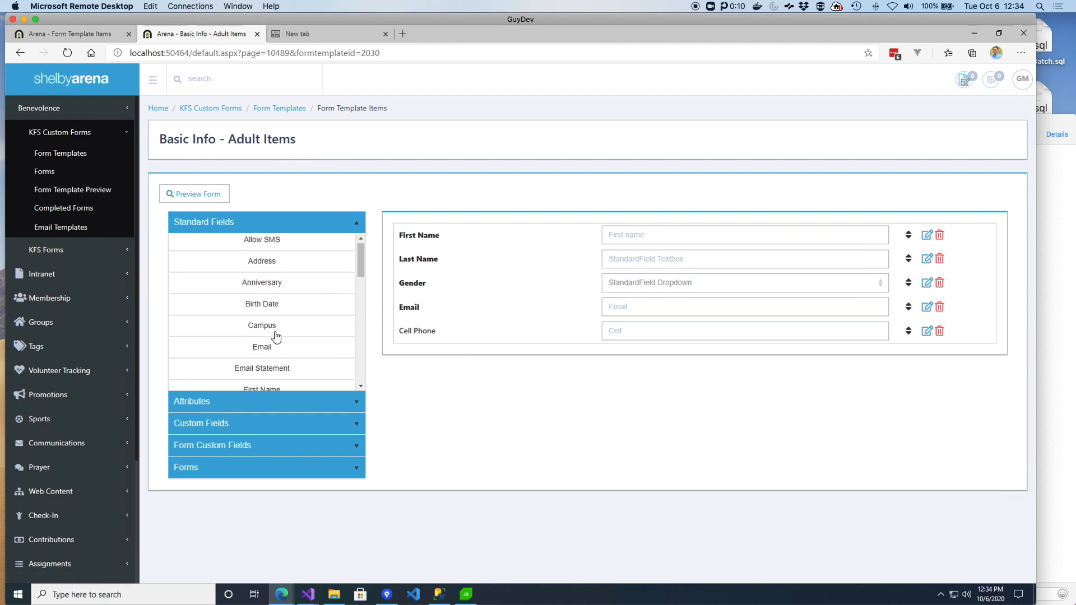
{"action": "scroll", "coordinate": [279, 323], "scroll_direction": "down", "scroll_amount": 1}
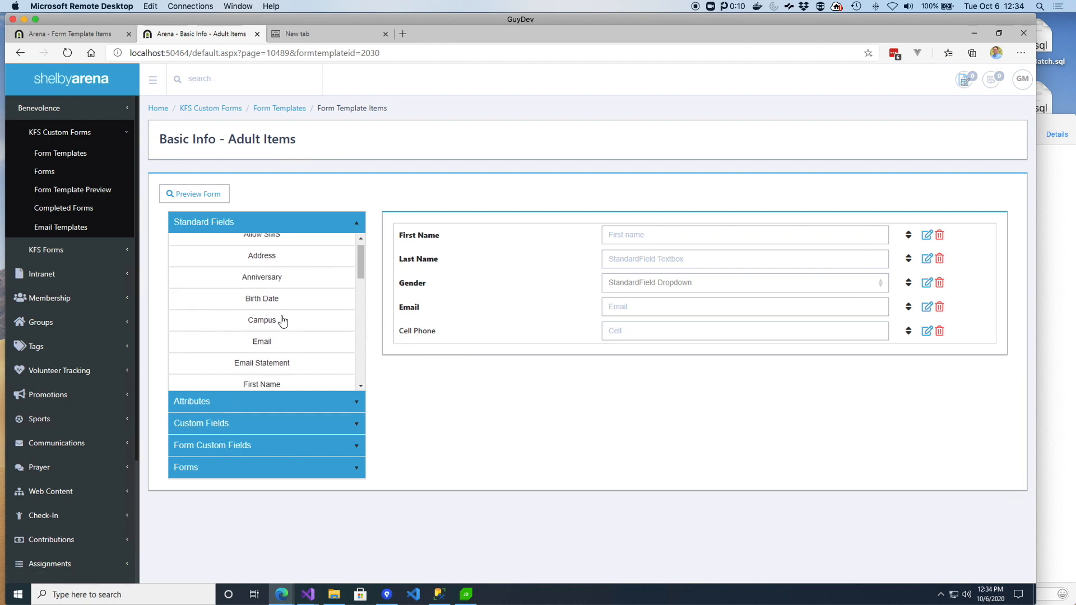
{"action": "left_click", "coordinate": [255, 402]}
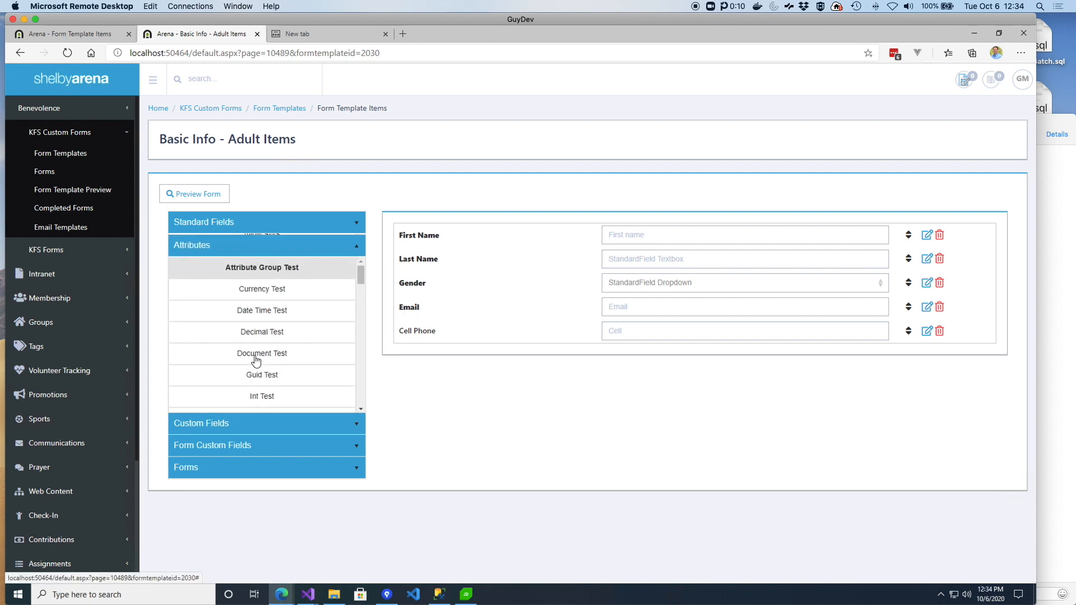
- View the Form Custom Fields and Custom Fields available to the Basic Info - Adult template, then expand its Attributes again
{"action": "left_click", "coordinate": [240, 447]}
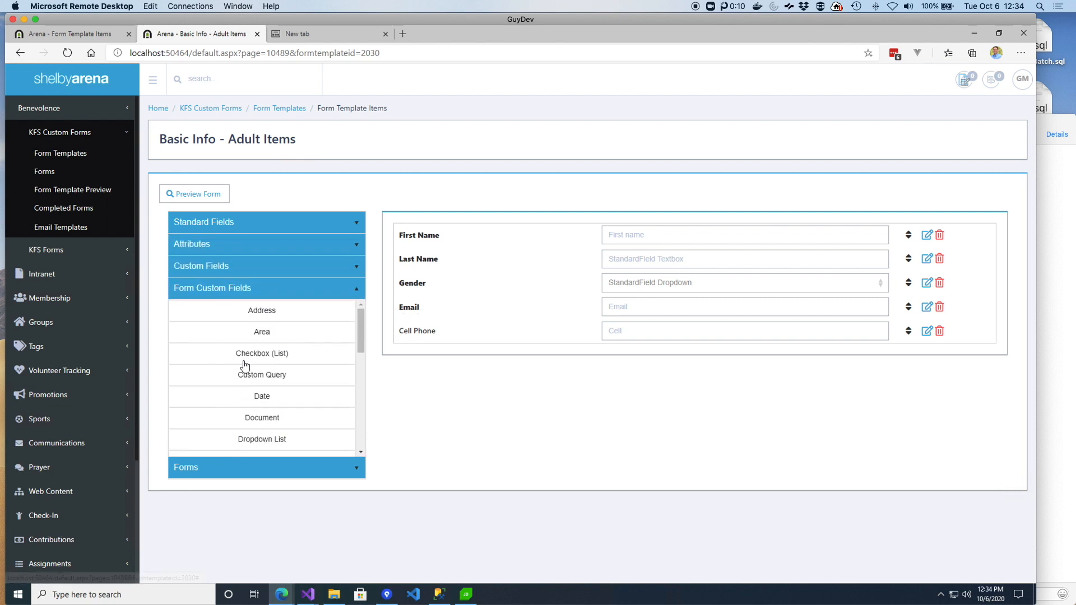
{"action": "left_click", "coordinate": [252, 266]}
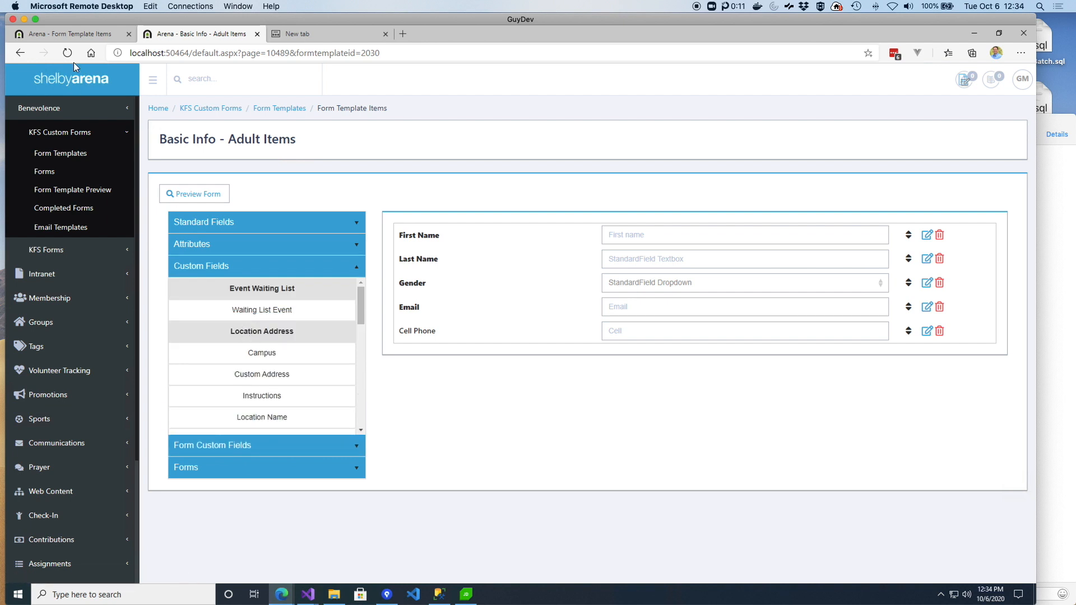
{"action": "left_click", "coordinate": [85, 33]}
{"action": "left_click", "coordinate": [205, 35]}
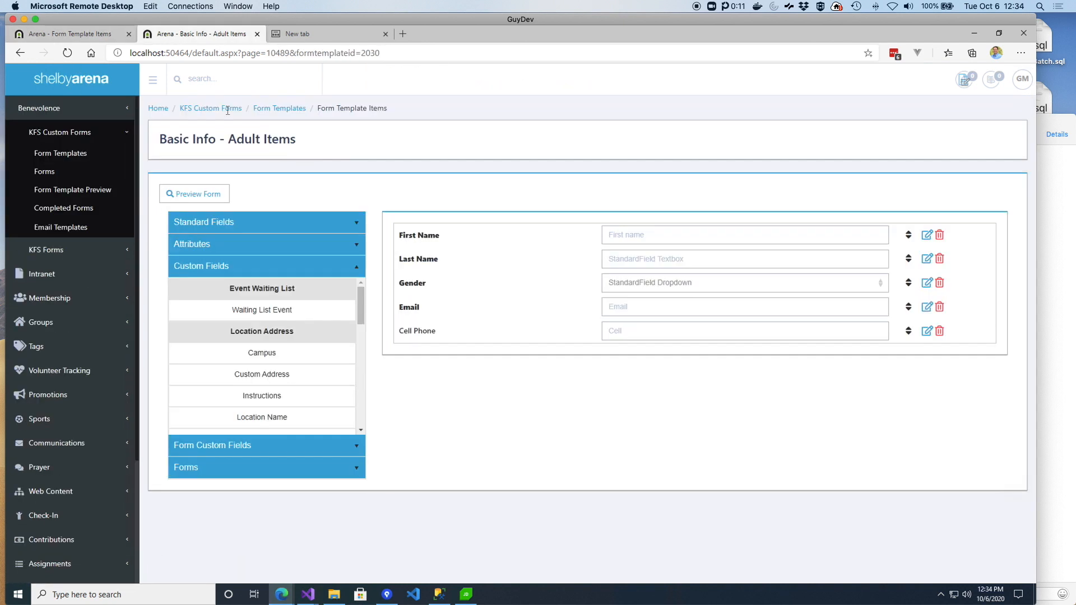
{"action": "left_click", "coordinate": [194, 245]}
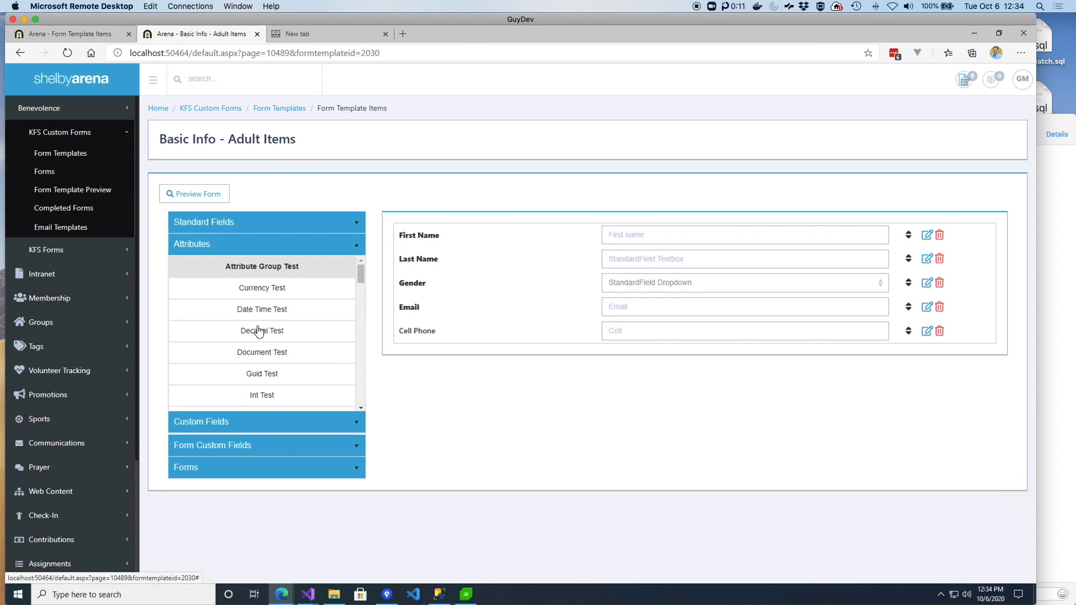
- Compare the Education and Employment attribute groups in the module settings with the Attributes offered in the Basic Info - Adult item editor
{"action": "left_click", "coordinate": [98, 34]}
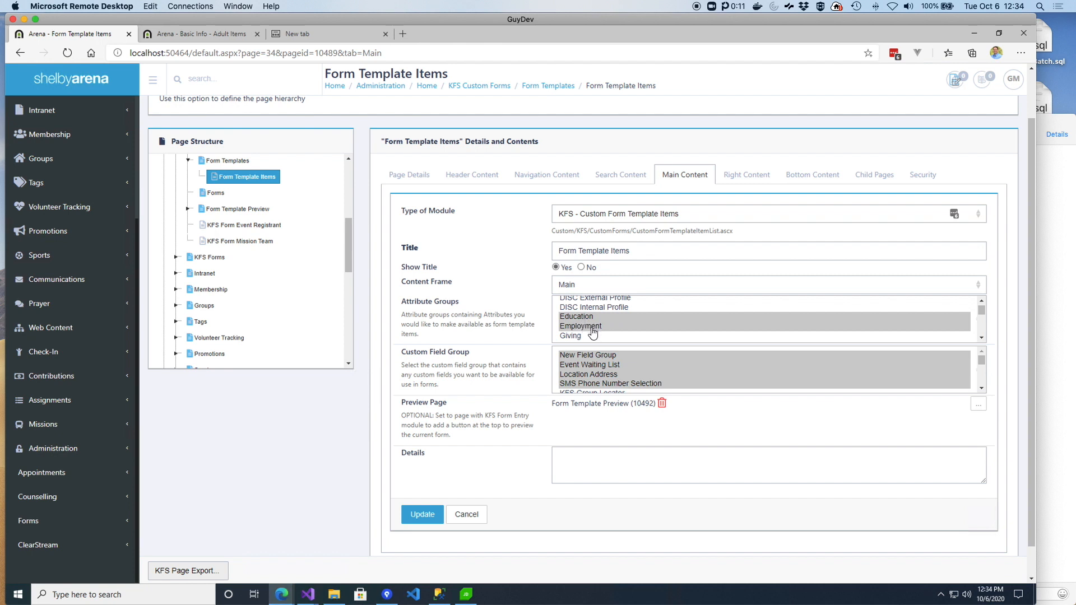
{"action": "left_click", "coordinate": [177, 37]}
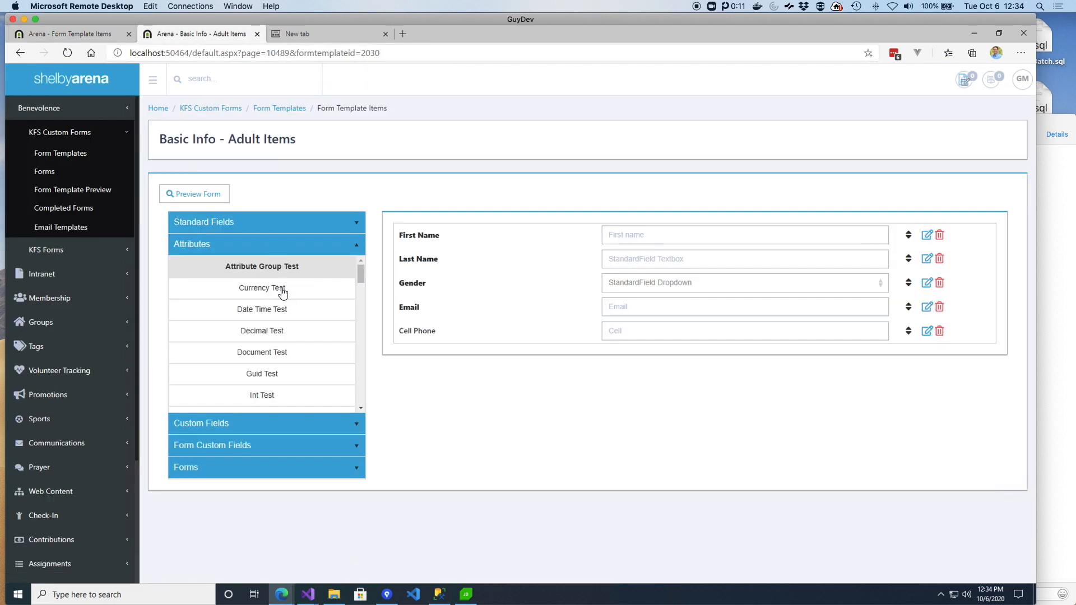
{"action": "scroll", "coordinate": [294, 350], "scroll_direction": "down", "scroll_amount": 4}
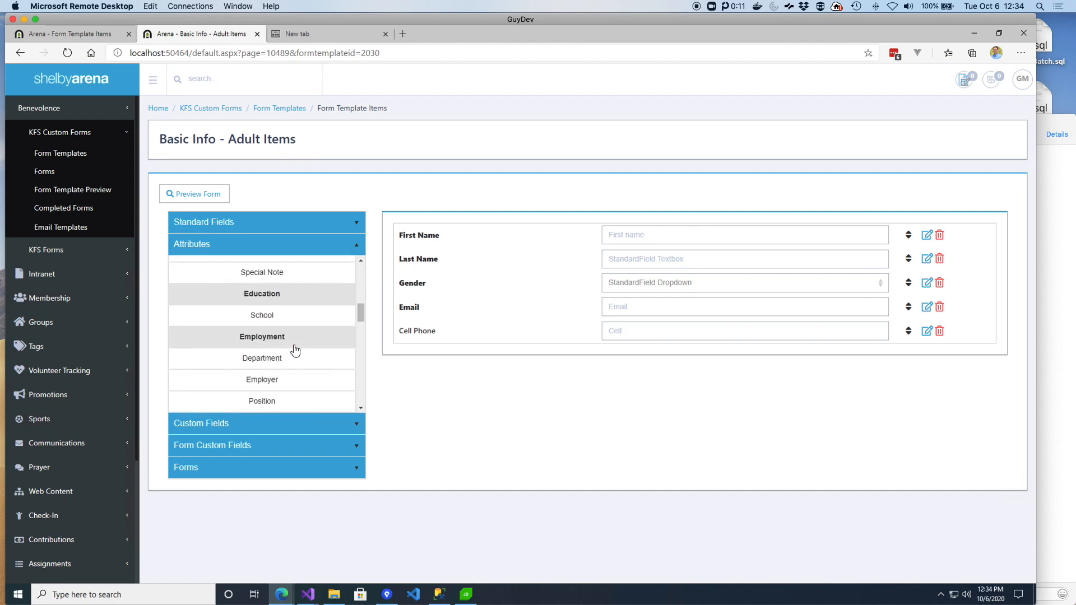
{"action": "scroll", "coordinate": [295, 350], "scroll_direction": "down", "scroll_amount": 2}
- Look through the remaining selected attribute groups in the module settings and check them against the item editor's Attributes list
{"action": "left_click", "coordinate": [68, 34]}
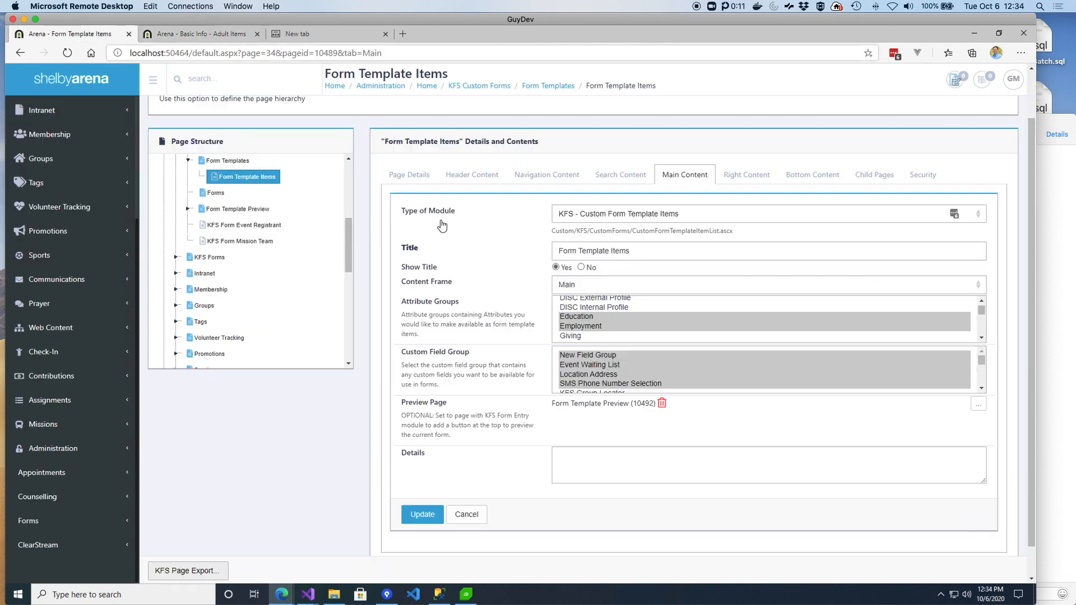
{"action": "scroll", "coordinate": [642, 324], "scroll_direction": "up", "scroll_amount": 1}
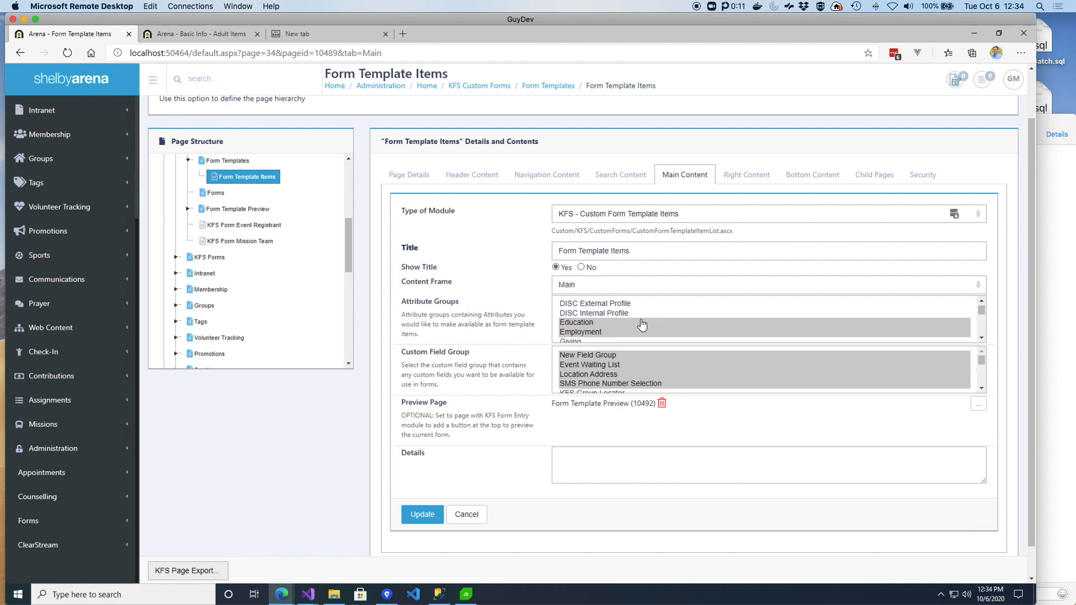
{"action": "scroll", "coordinate": [642, 324], "scroll_direction": "down", "scroll_amount": 4}
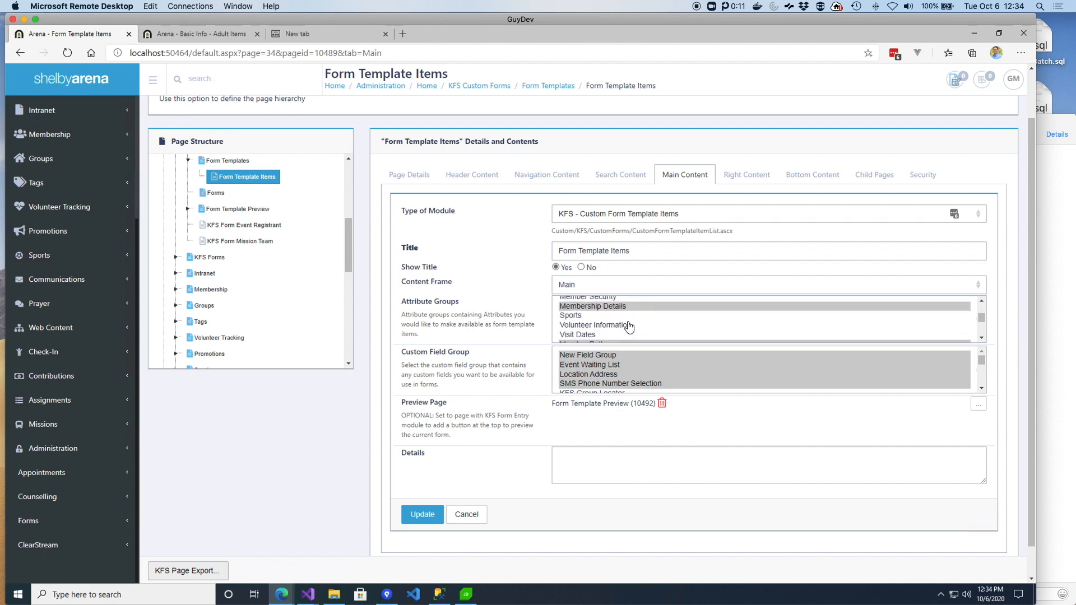
{"action": "scroll", "coordinate": [644, 329], "scroll_direction": "down", "scroll_amount": 5}
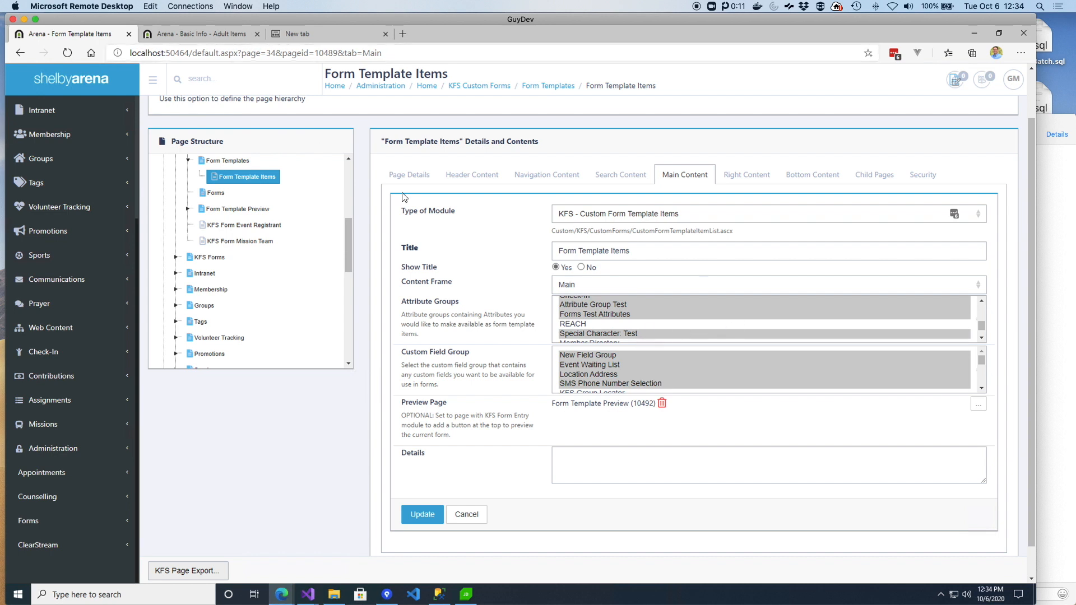
{"action": "left_click", "coordinate": [194, 36]}
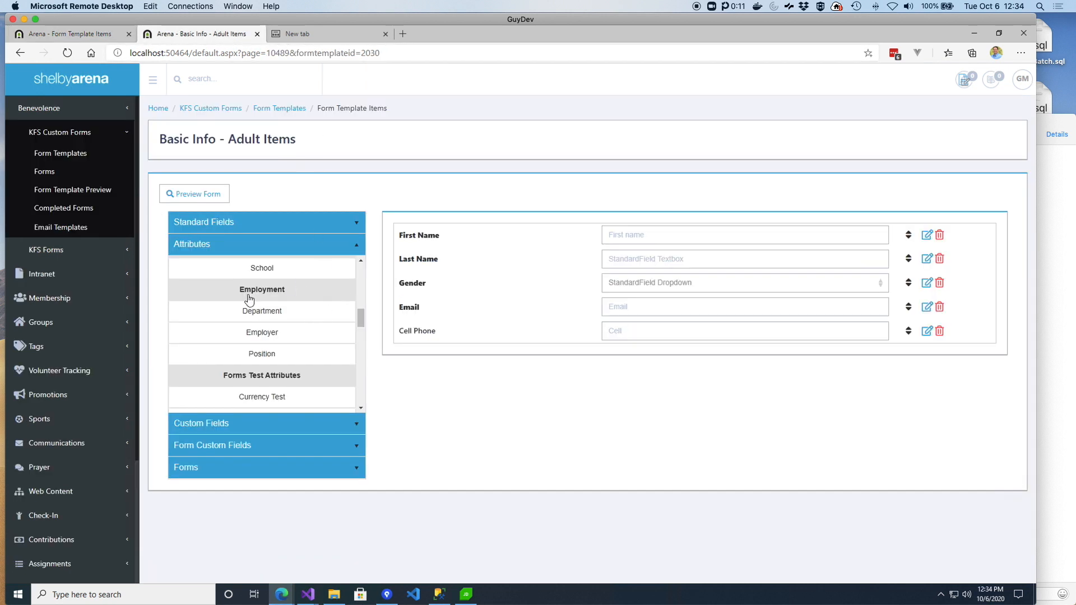
{"action": "scroll", "coordinate": [261, 339], "scroll_direction": "up", "scroll_amount": 5}
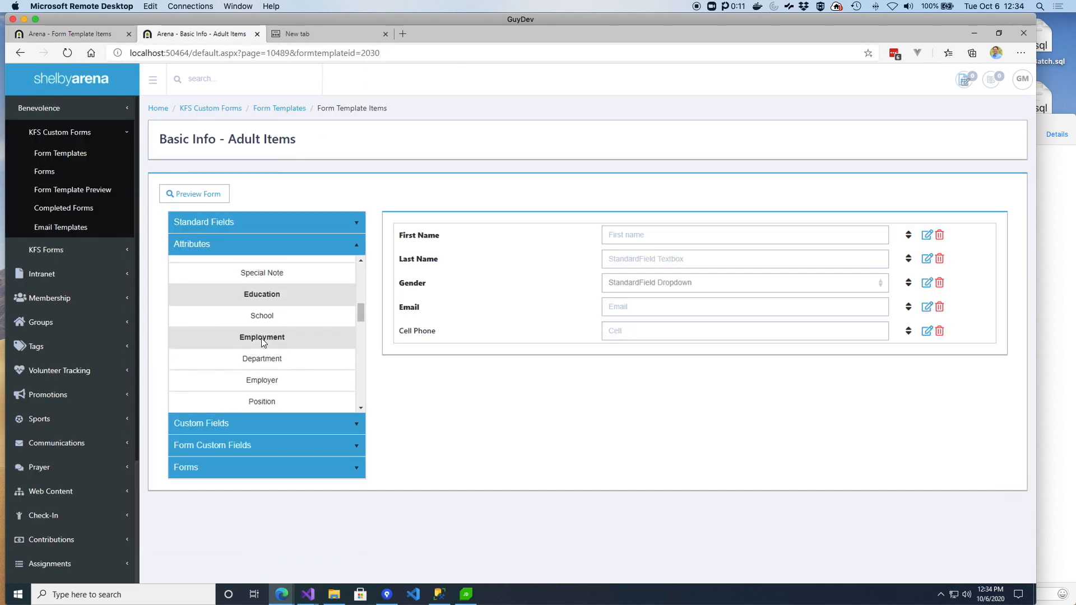
- View the item editor's Form Custom Fields and Custom Fields, then check the Custom Field Group and Preview Page settings of the module
{"action": "left_click", "coordinate": [263, 449]}
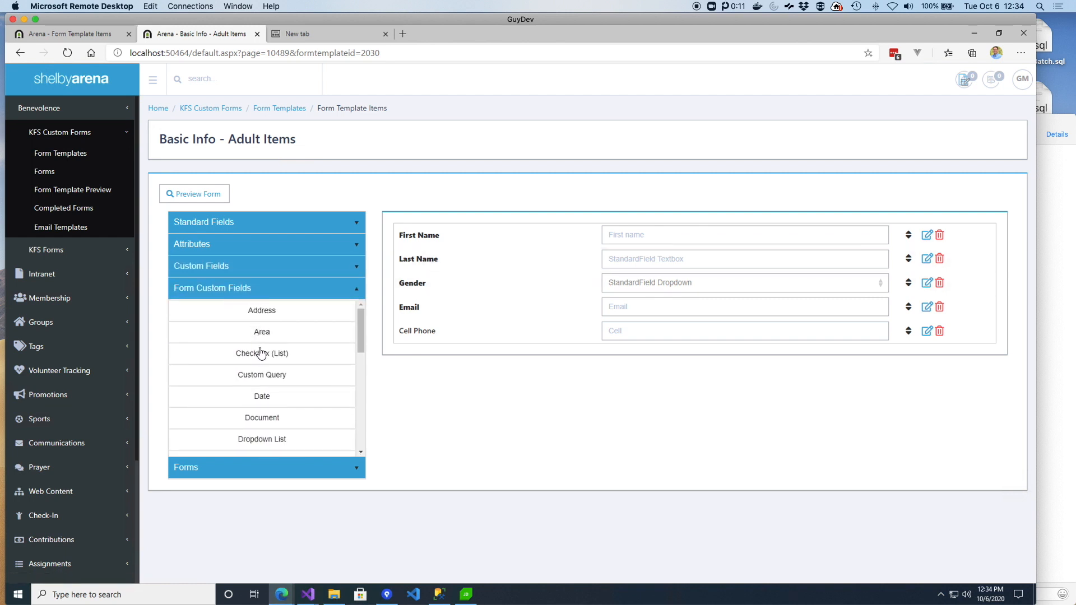
{"action": "left_click", "coordinate": [224, 265]}
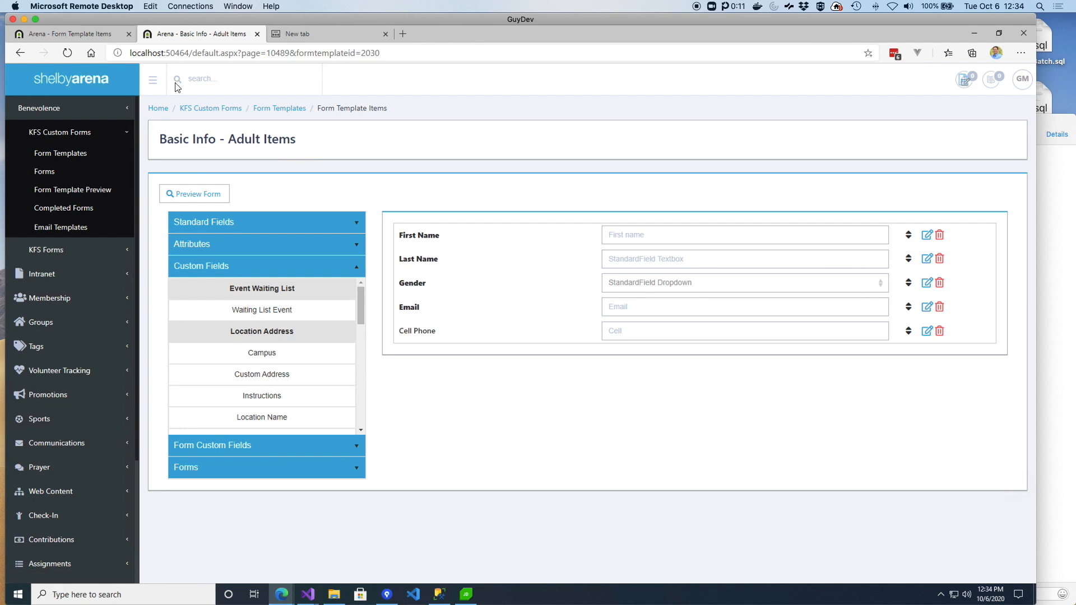
{"action": "left_click", "coordinate": [95, 35]}
{"action": "scroll", "coordinate": [521, 374], "scroll_direction": "down", "scroll_amount": 1}
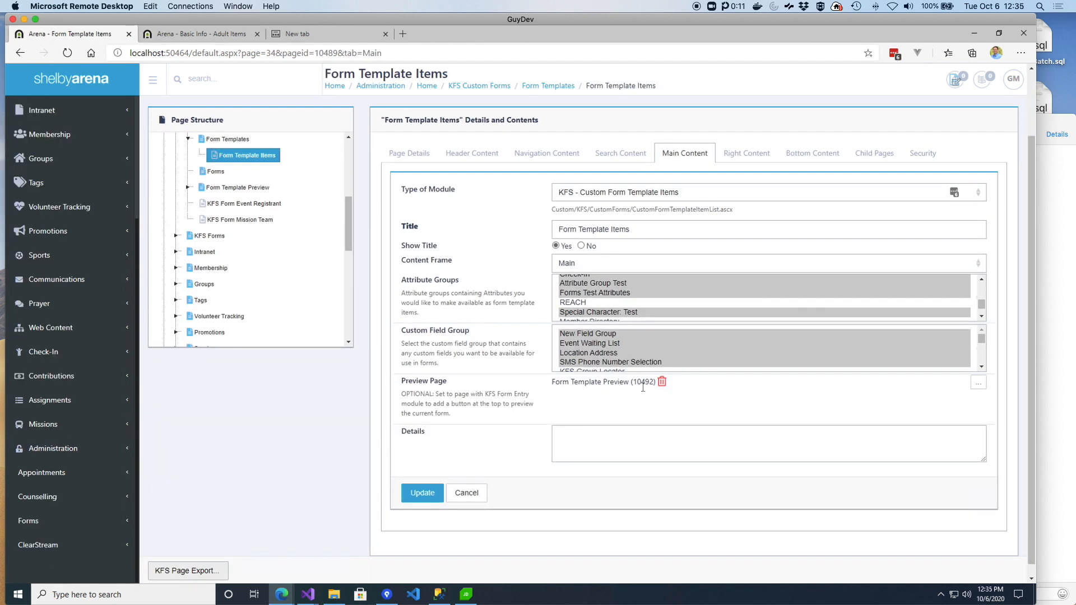
{"action": "left_click_drag", "start_coordinate": [348, 228], "coordinate": [354, 205]}
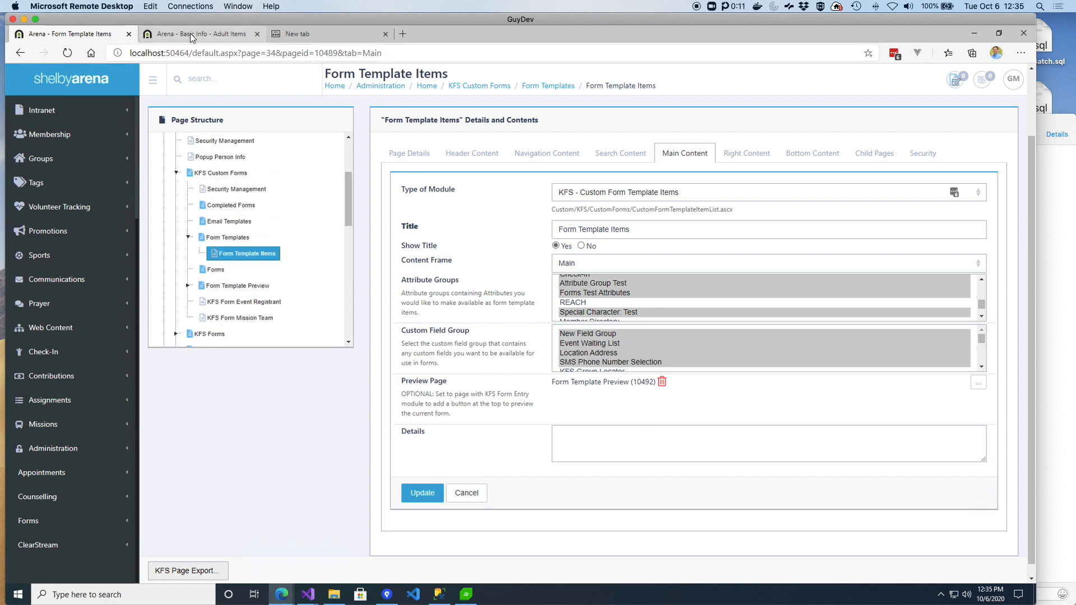
- Preview the Basic Info - Adult form from its items page, then return to the item editor
{"action": "left_click", "coordinate": [281, 36]}
{"action": "left_click", "coordinate": [246, 34]}
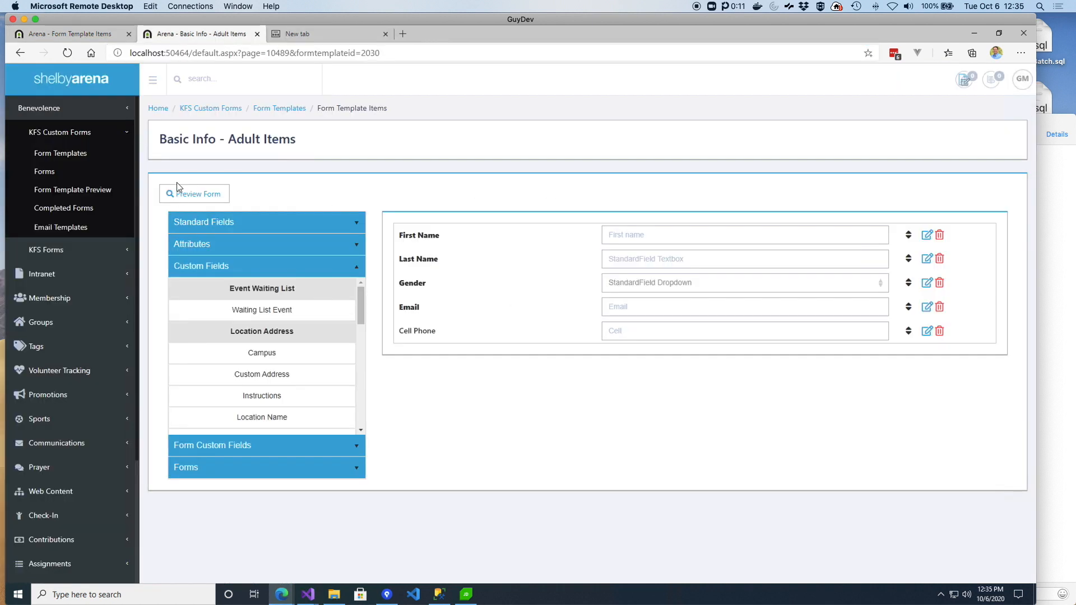
{"action": "left_click", "coordinate": [196, 195]}
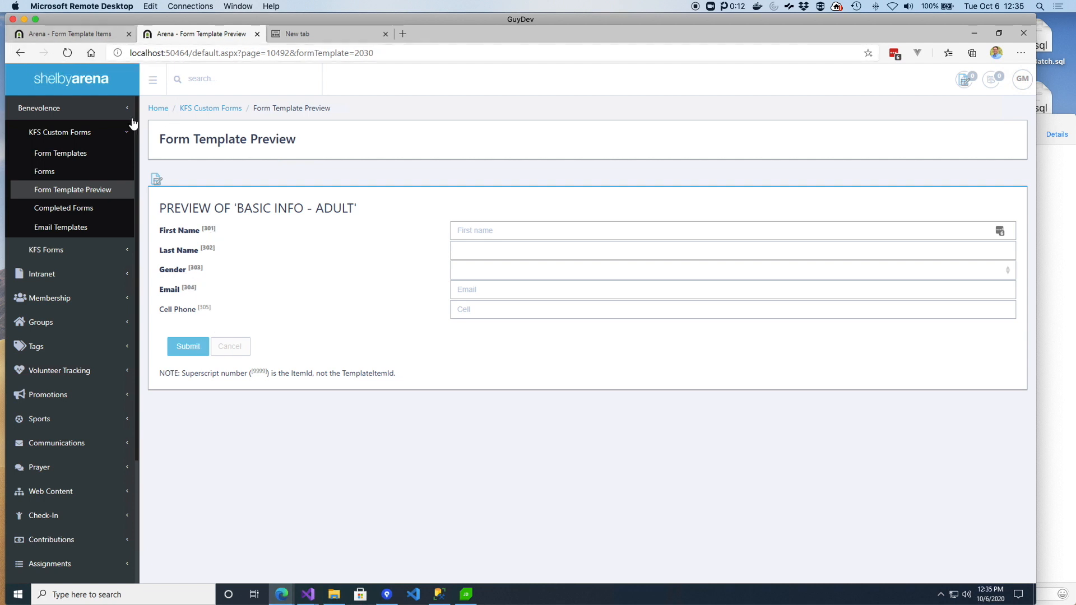
{"action": "left_click", "coordinate": [25, 55]}
- Return to the page structure, select the Form Templates page and open its KFS - Custom Form Templates module settings
{"action": "left_click", "coordinate": [93, 35]}
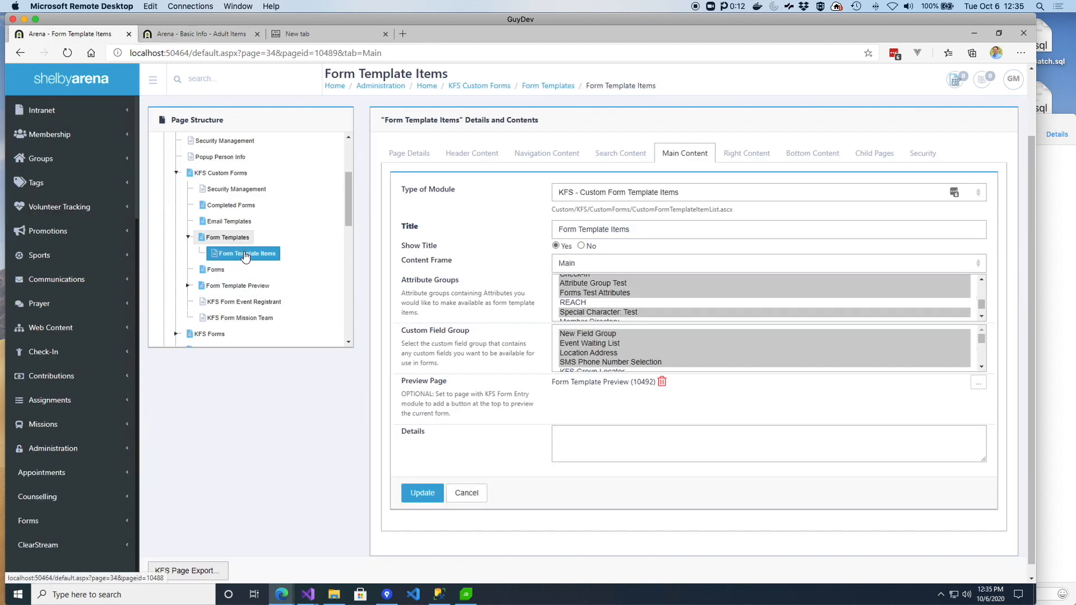
{"action": "scroll", "coordinate": [568, 427], "scroll_direction": "down", "scroll_amount": 1}
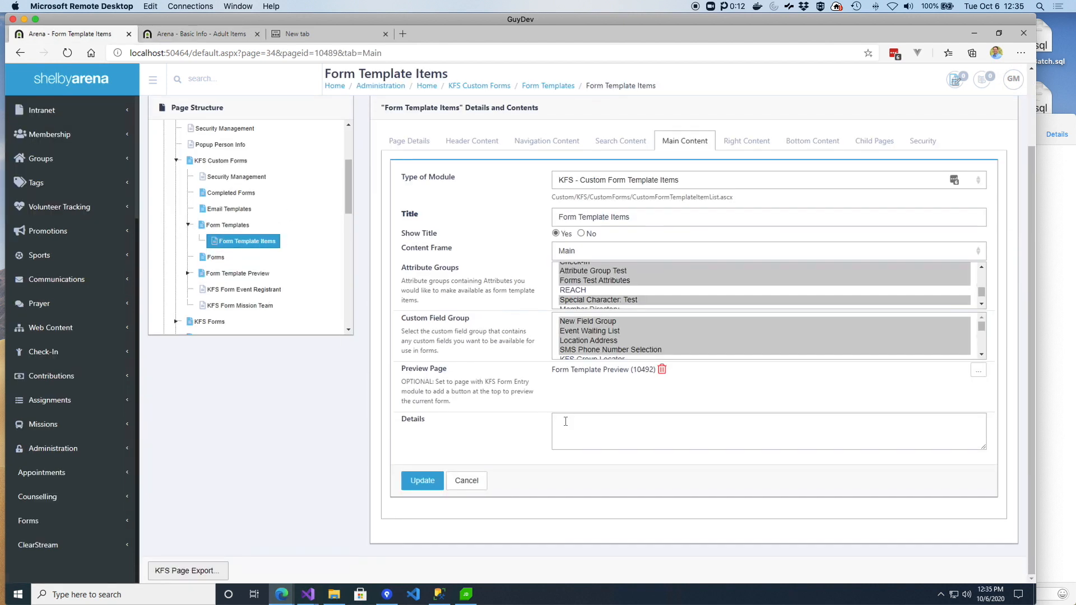
{"action": "left_click", "coordinate": [227, 225]}
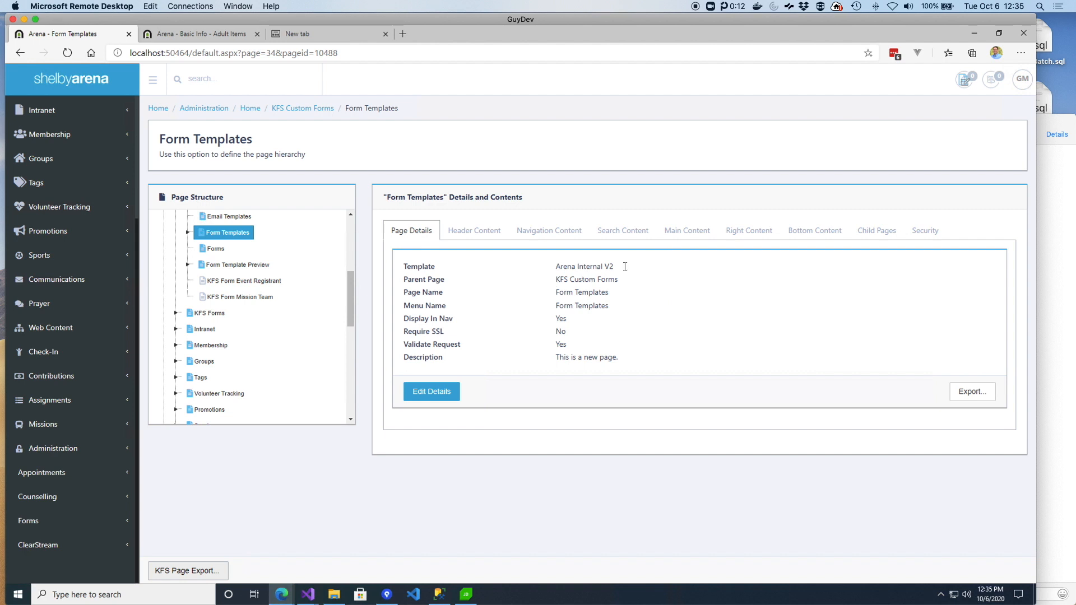
{"action": "left_click", "coordinate": [686, 231]}
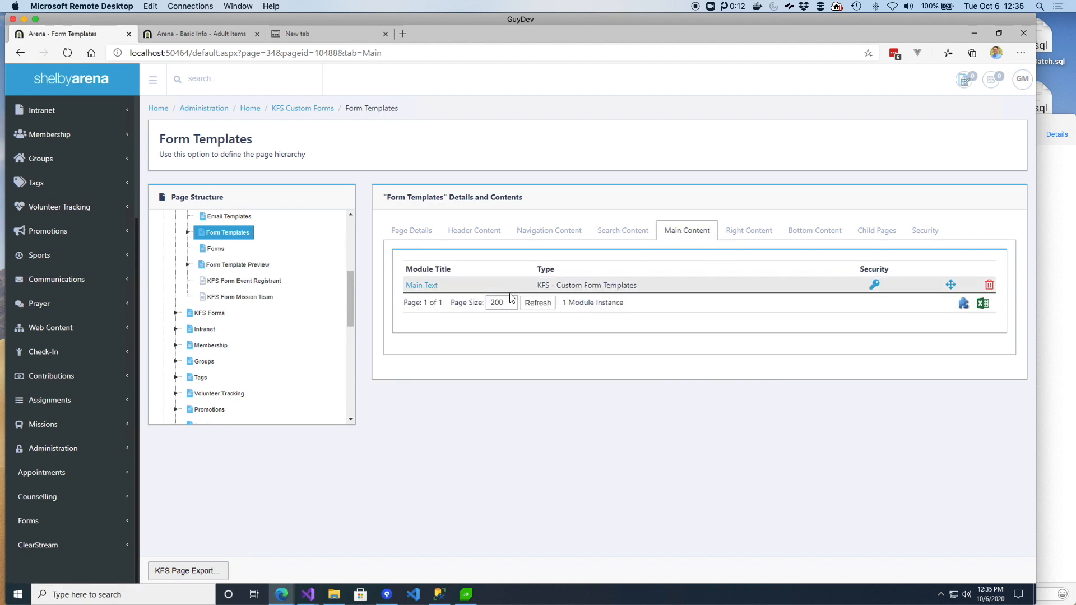
{"action": "left_click", "coordinate": [432, 285]}
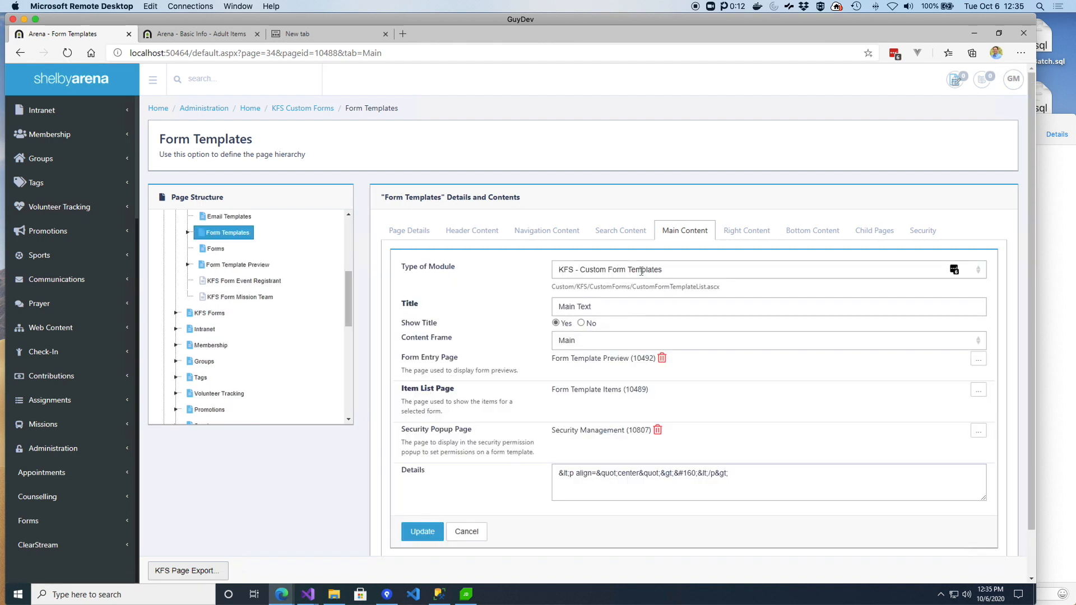
- Review the form entry, item list and security popup page settings, locating the referenced pages under KFS Custom Forms in the page structure
{"action": "scroll", "coordinate": [475, 370], "scroll_direction": "down", "scroll_amount": 1}
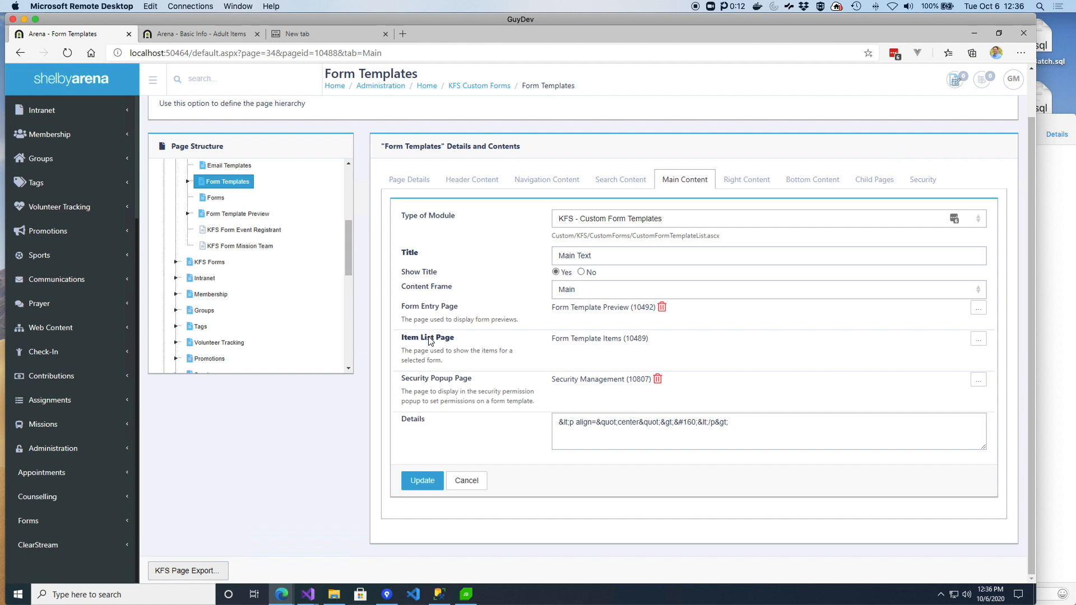
{"action": "left_click", "coordinate": [189, 181]}
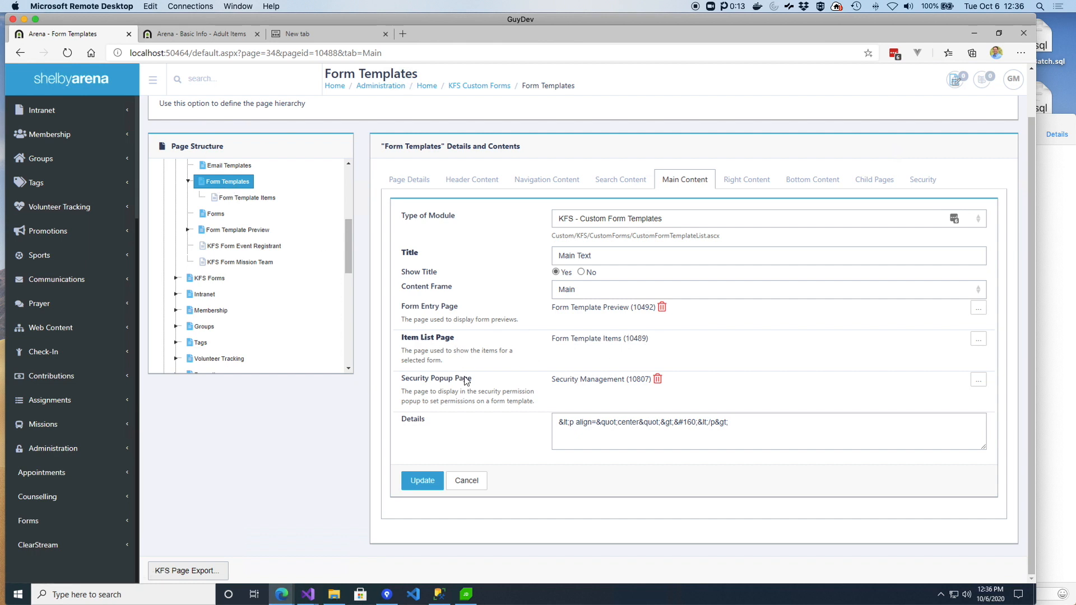
{"action": "scroll", "coordinate": [250, 286], "scroll_direction": "up", "scroll_amount": 3}
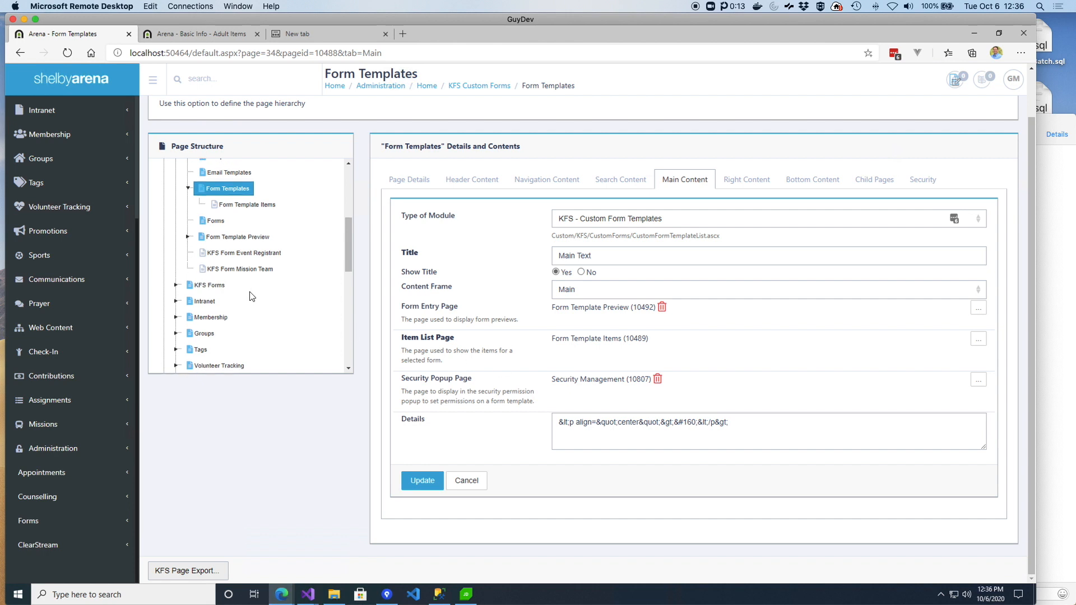
{"action": "scroll", "coordinate": [249, 286], "scroll_direction": "up", "scroll_amount": 1}
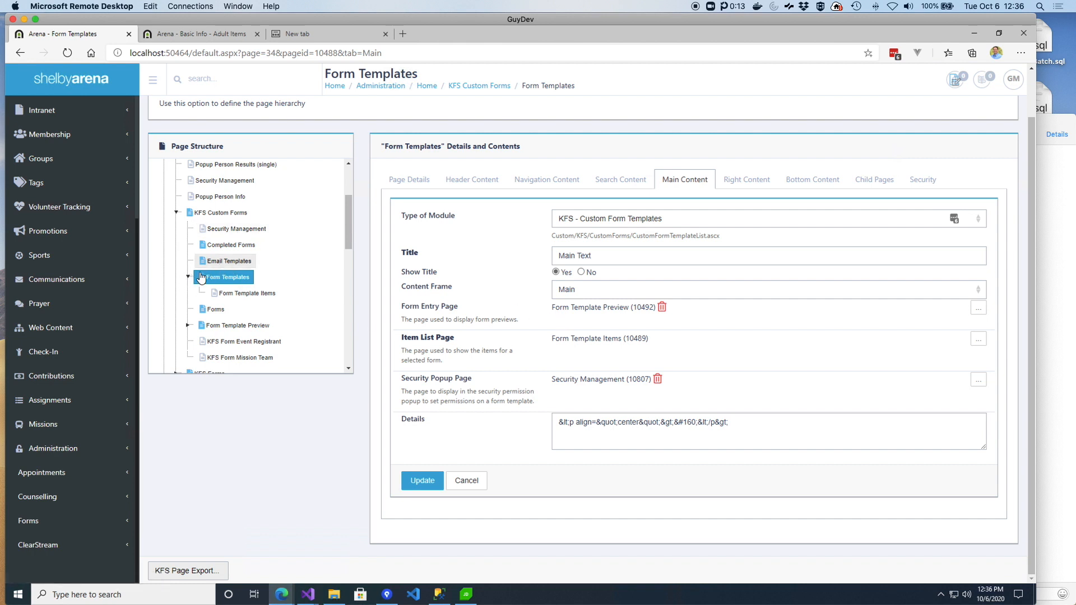
- Select the Forms page under KFS Custom Forms and open its Custom Forms module settings
{"action": "left_click", "coordinate": [216, 309]}
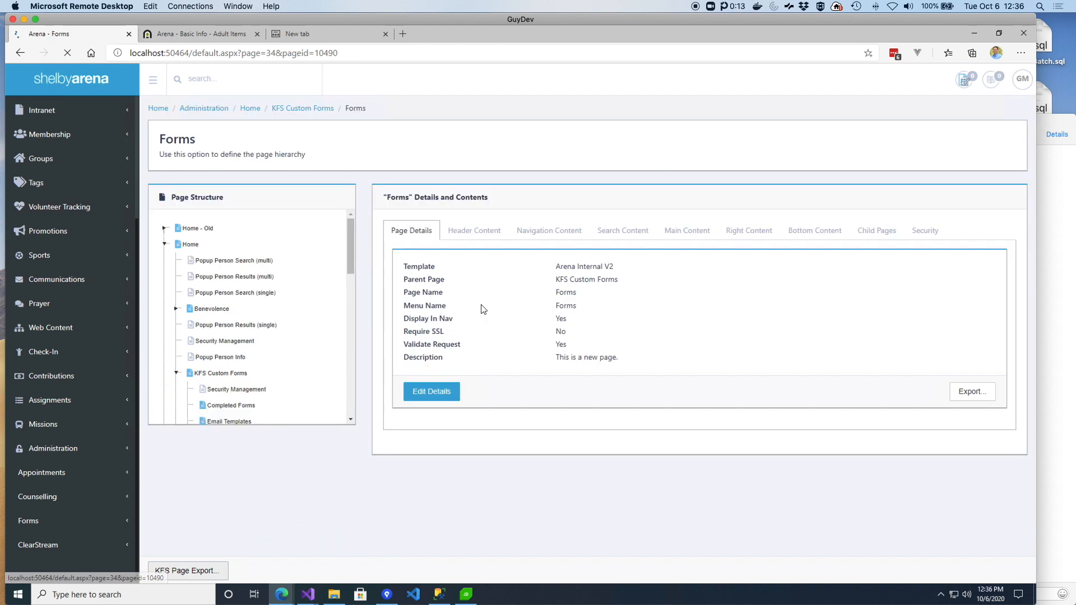
{"action": "left_click", "coordinate": [694, 245]}
{"action": "left_click", "coordinate": [452, 281]}
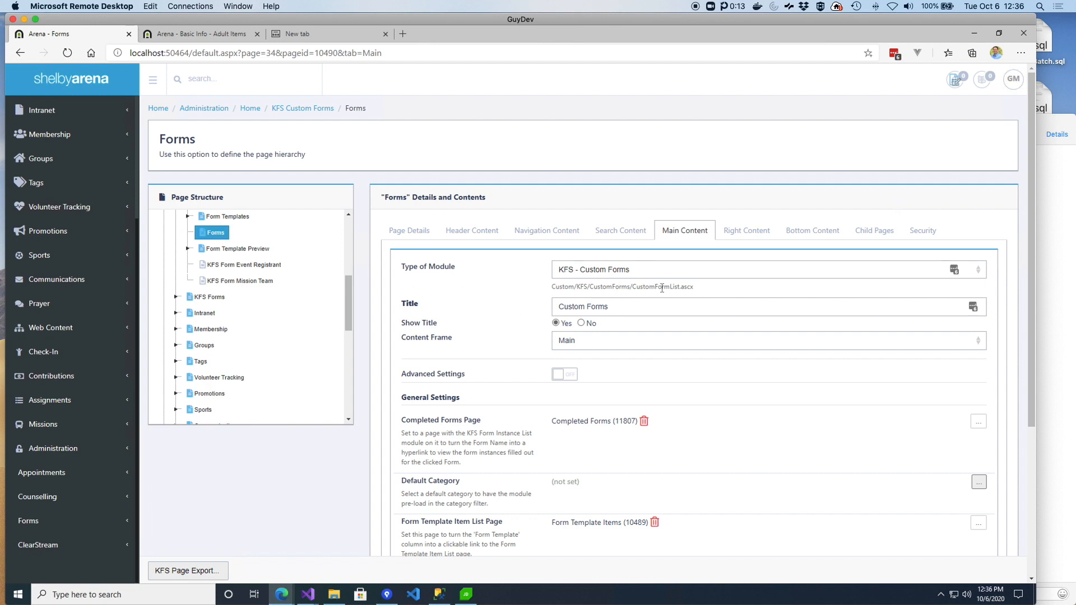
- Turn on Advanced Settings for the Custom Forms module and review its General Settings and Qualifier Page Links
{"action": "left_click", "coordinate": [564, 374]}
{"action": "scroll", "coordinate": [504, 311], "scroll_direction": "down", "scroll_amount": 6}
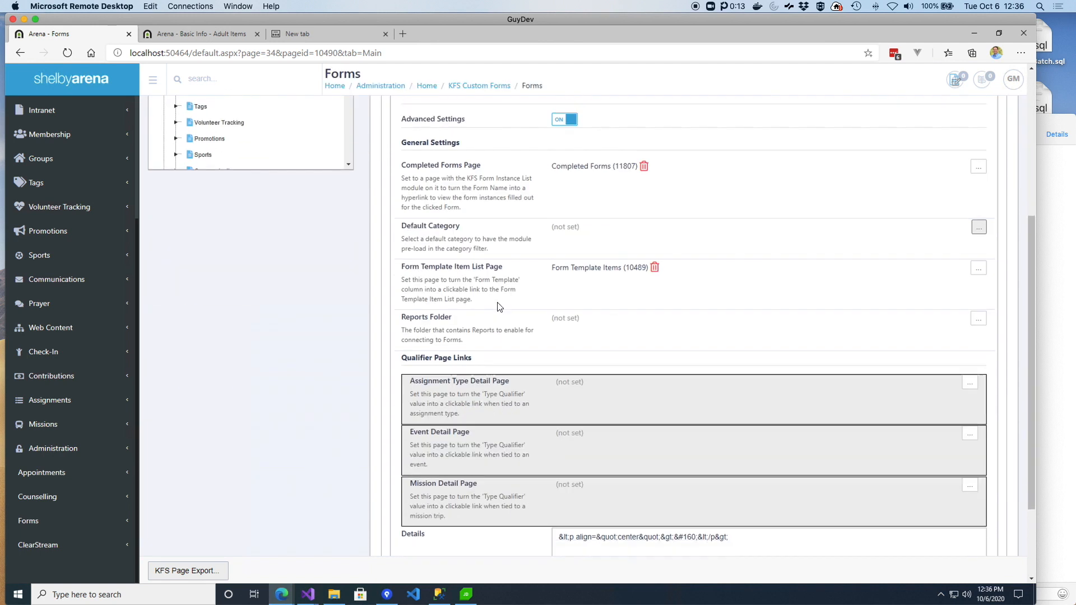
{"action": "scroll", "coordinate": [519, 287], "scroll_direction": "up", "scroll_amount": 3}
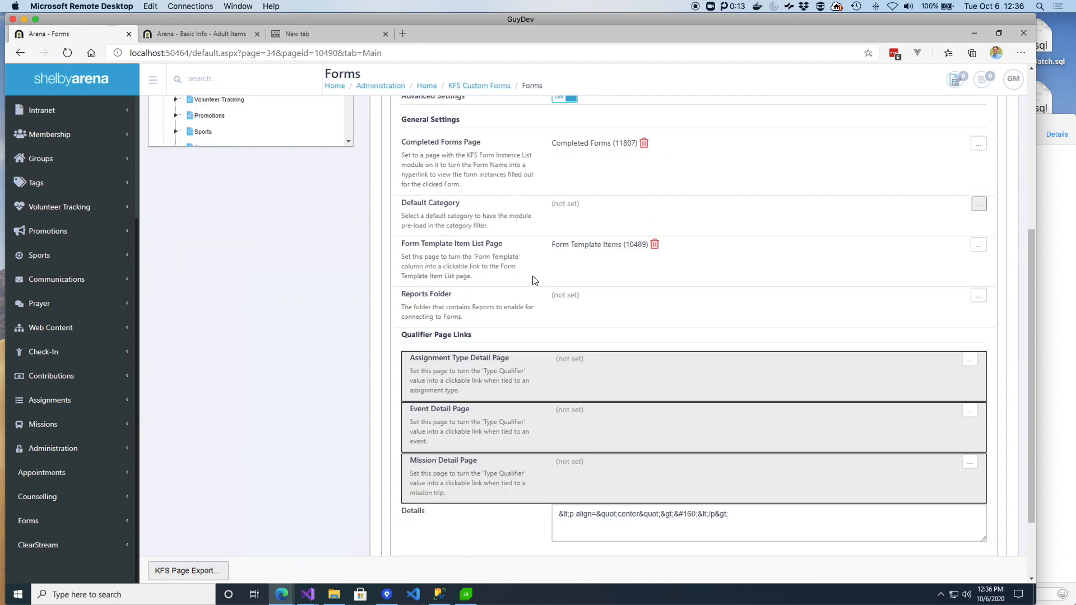
{"action": "scroll", "coordinate": [533, 282], "scroll_direction": "up", "scroll_amount": 2}
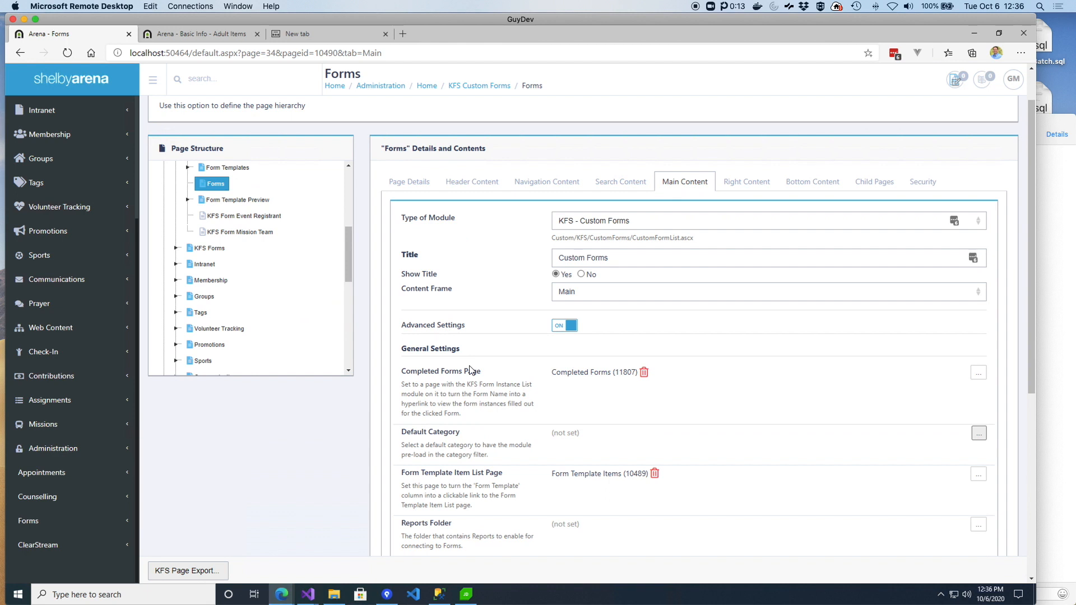
{"action": "scroll", "coordinate": [470, 370], "scroll_direction": "down", "scroll_amount": 1}
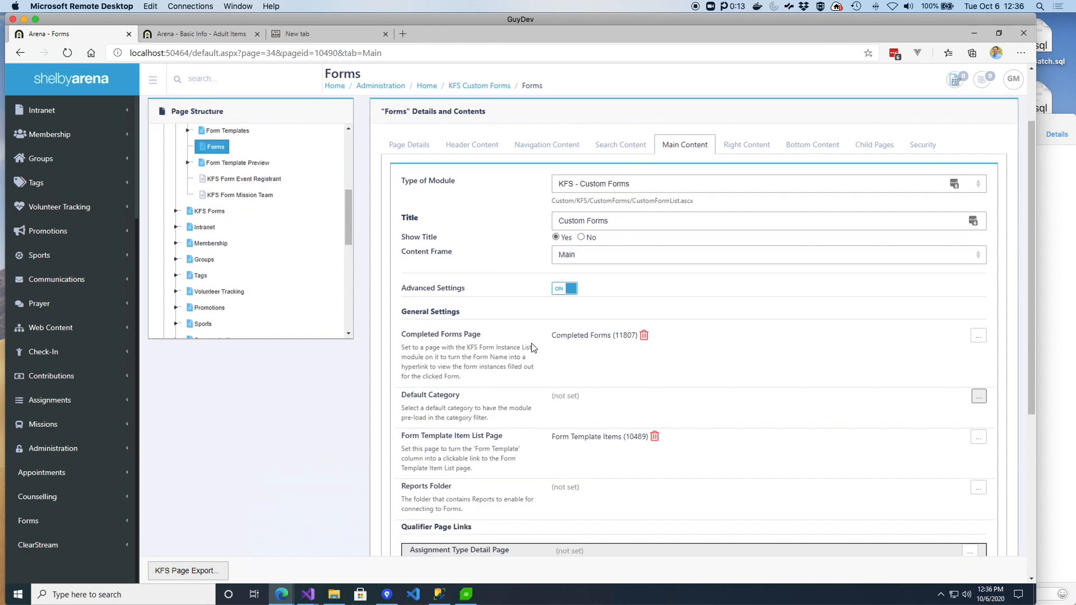
{"action": "scroll", "coordinate": [531, 346], "scroll_direction": "down", "scroll_amount": 1}
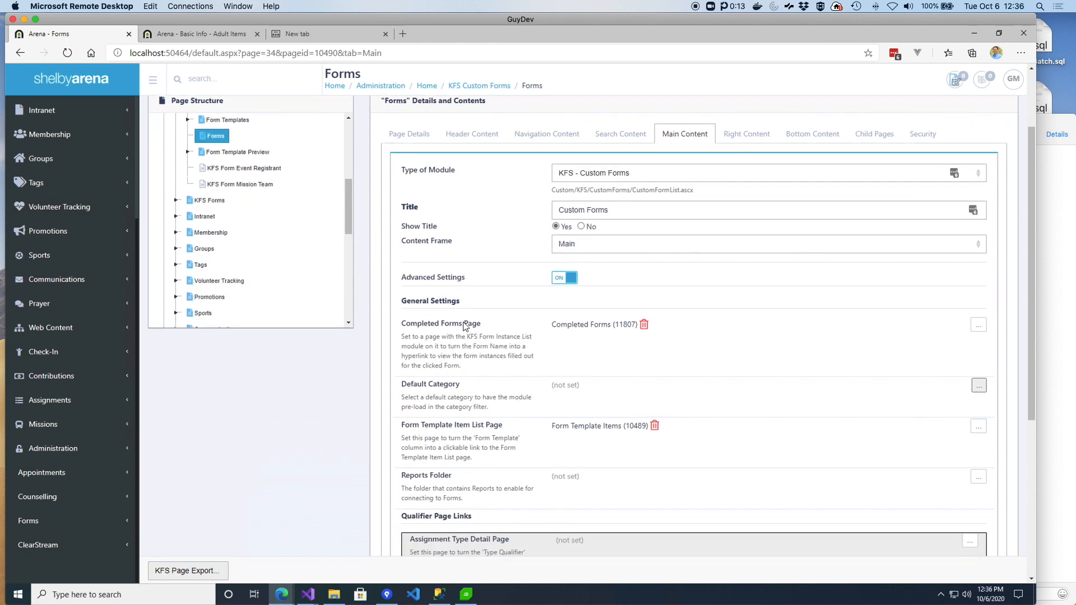
- Open the Forms list under KFS Custom Forms and look through its titles, type qualifiers and form templates
{"action": "left_click", "coordinate": [177, 34]}
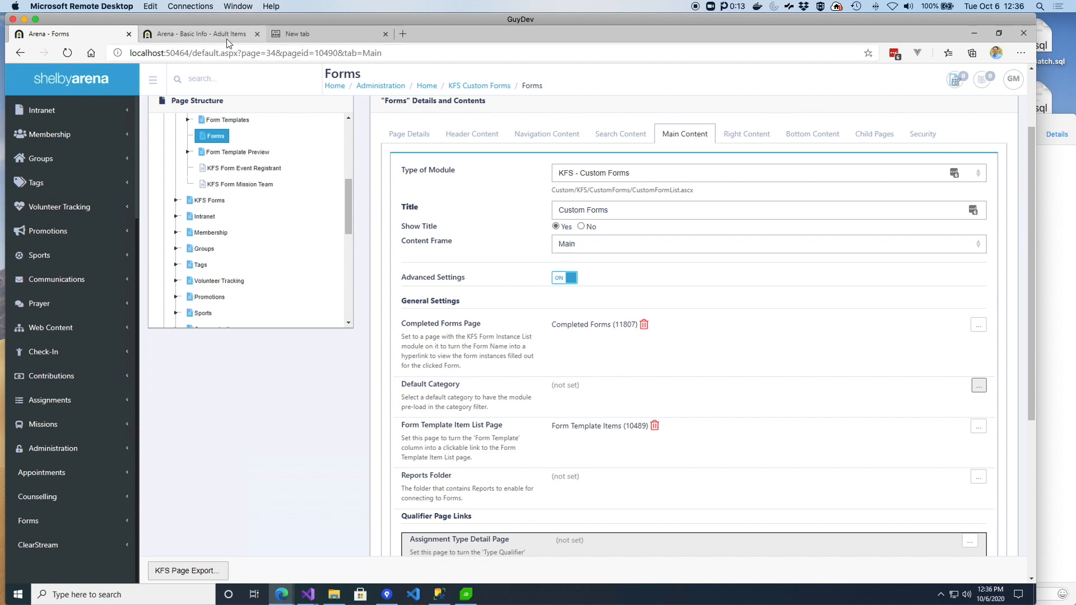
{"action": "left_click", "coordinate": [302, 35]}
{"action": "left_click", "coordinate": [243, 32]}
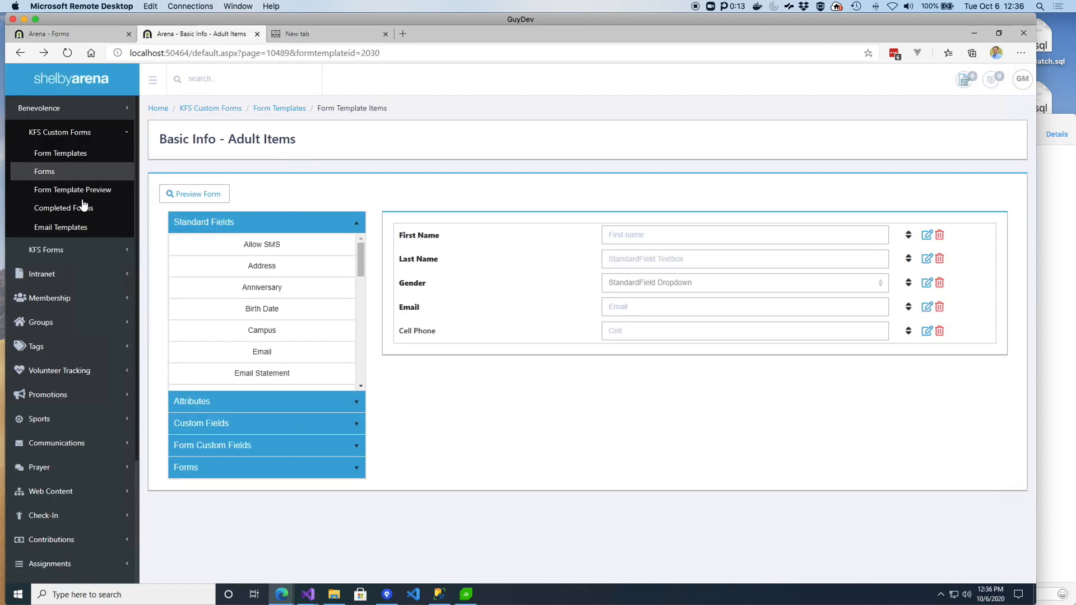
{"action": "left_click", "coordinate": [46, 172]}
{"action": "scroll", "coordinate": [278, 321], "scroll_direction": "down", "scroll_amount": 1}
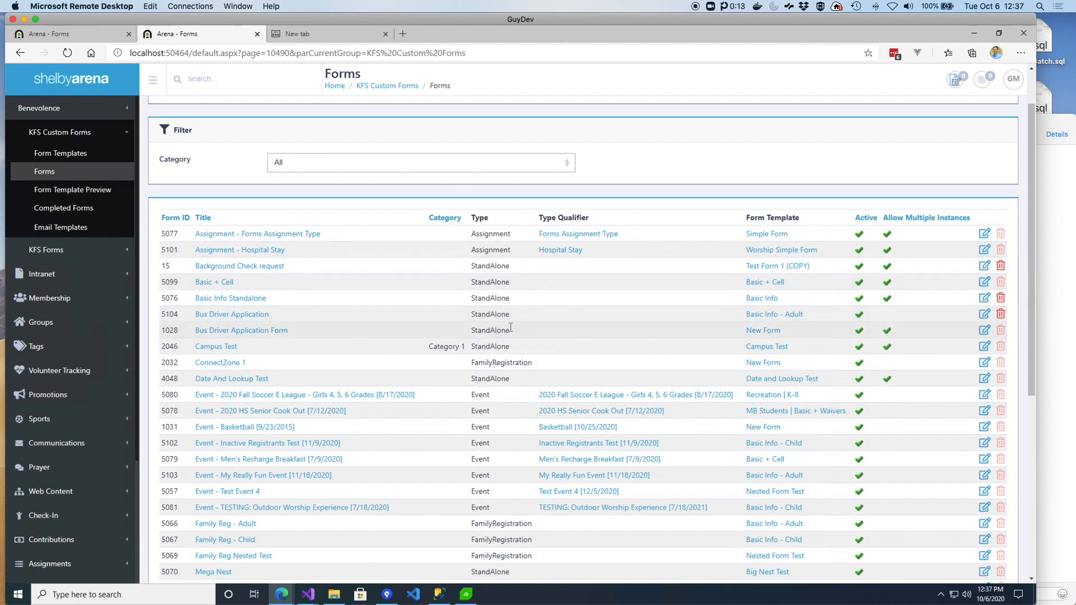
{"action": "scroll", "coordinate": [706, 333], "scroll_direction": "down", "scroll_amount": 1}
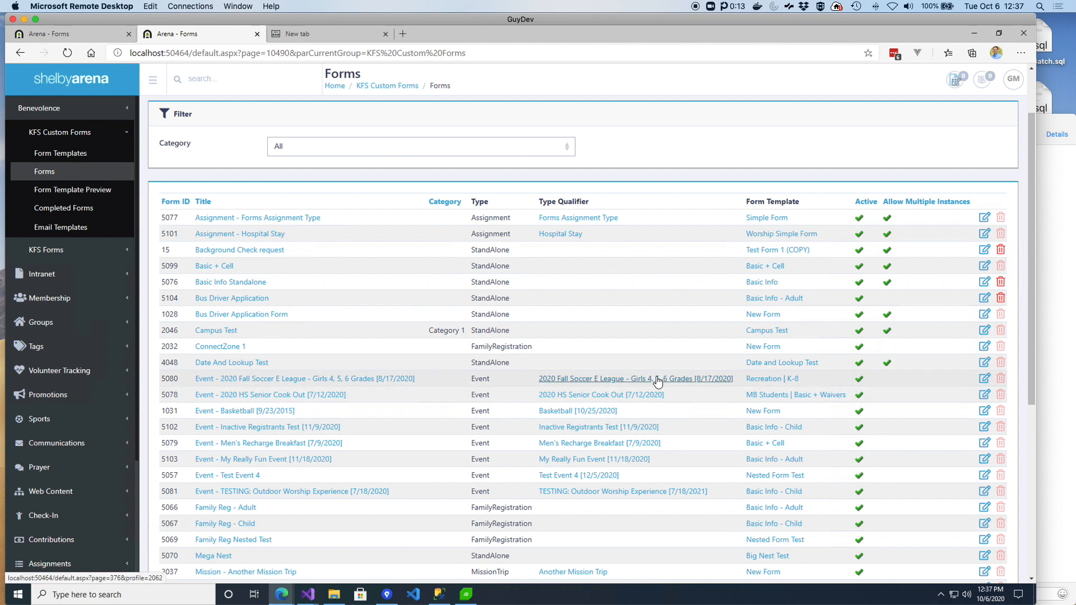
- Check the Completed Forms Page setting against the Forms list and open the completed forms for Bus Driver Application
{"action": "left_click", "coordinate": [82, 33]}
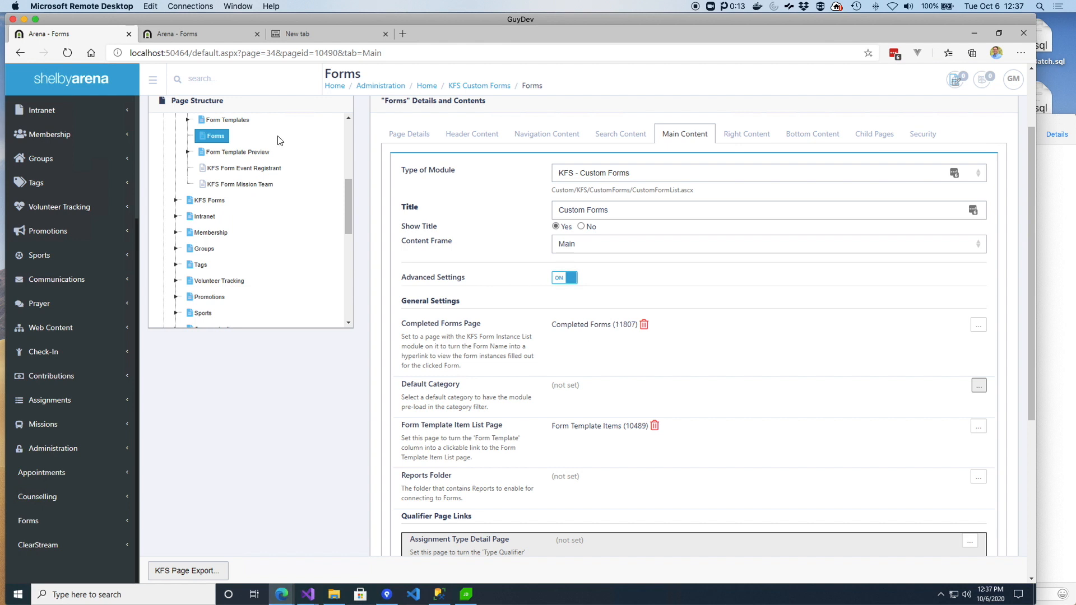
{"action": "left_click", "coordinate": [221, 39]}
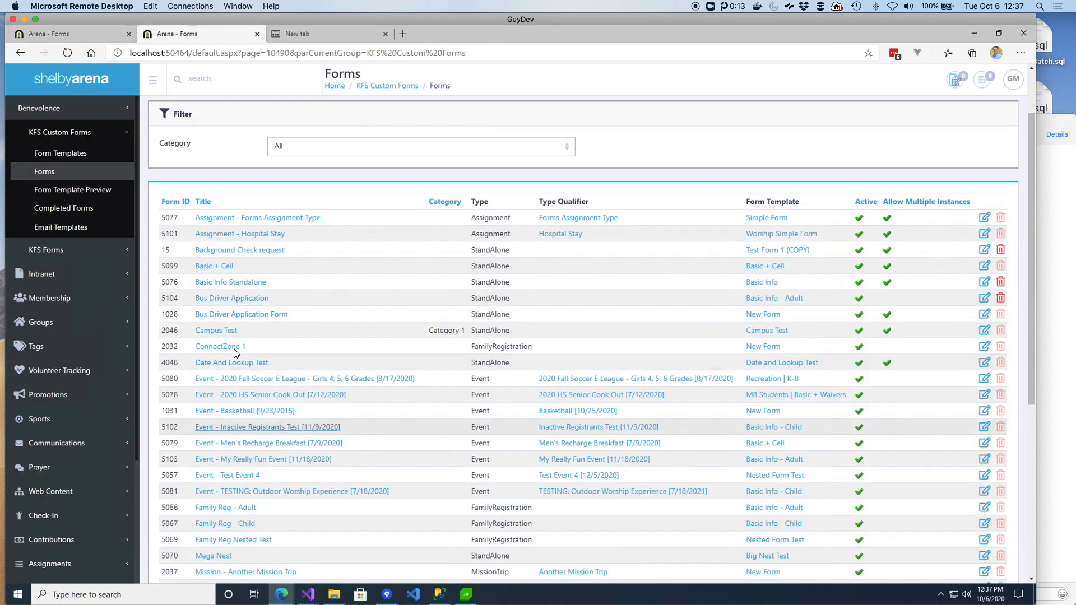
{"action": "left_click", "coordinate": [245, 301]}
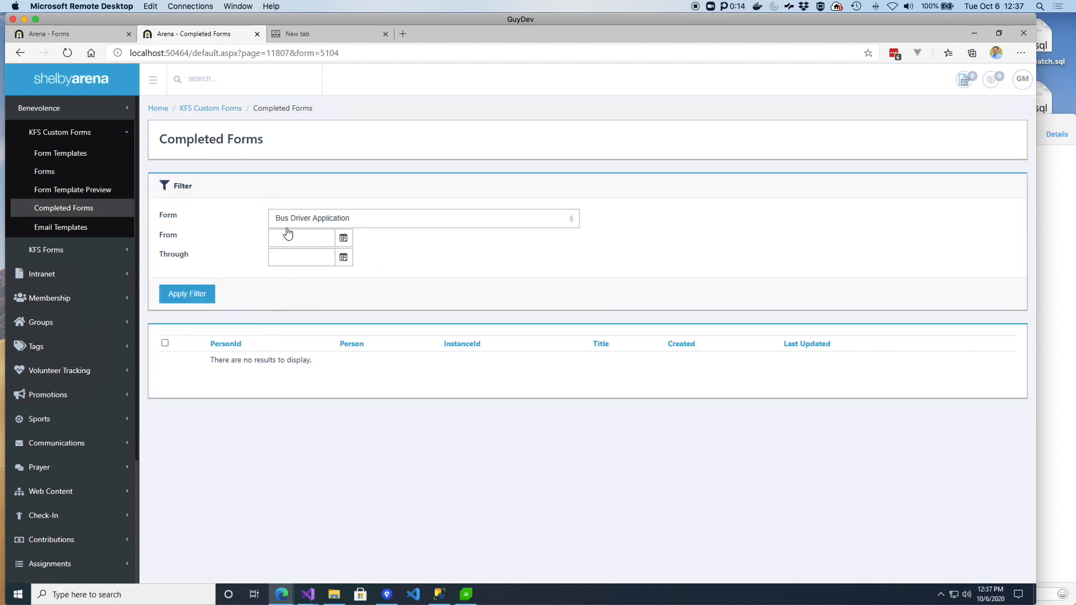
{"action": "left_click", "coordinate": [194, 302]}
- Review the Default Category setting of the Custom Forms module and return to the Forms list to examine its category filter
{"action": "left_click", "coordinate": [43, 35]}
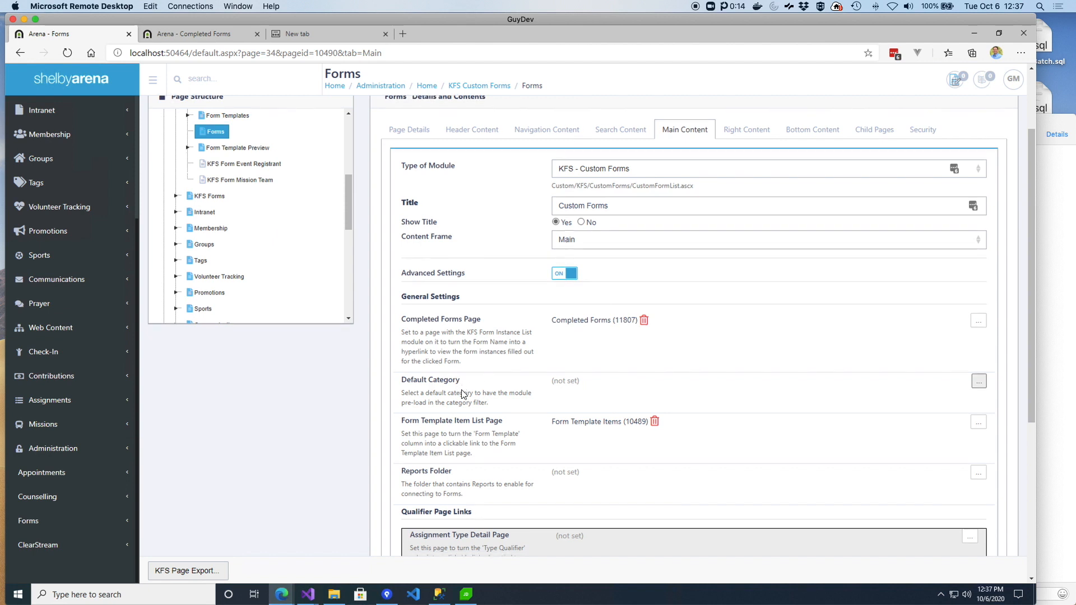
{"action": "scroll", "coordinate": [448, 386], "scroll_direction": "down", "scroll_amount": 1}
{"action": "scroll", "coordinate": [494, 358], "scroll_direction": "down", "scroll_amount": 2}
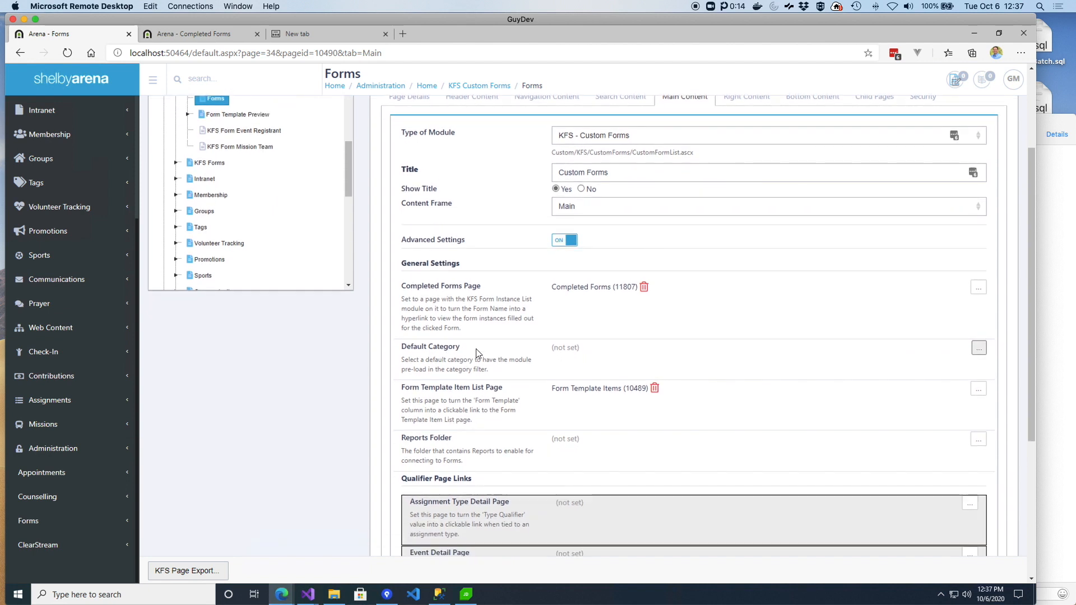
{"action": "left_click", "coordinate": [205, 37]}
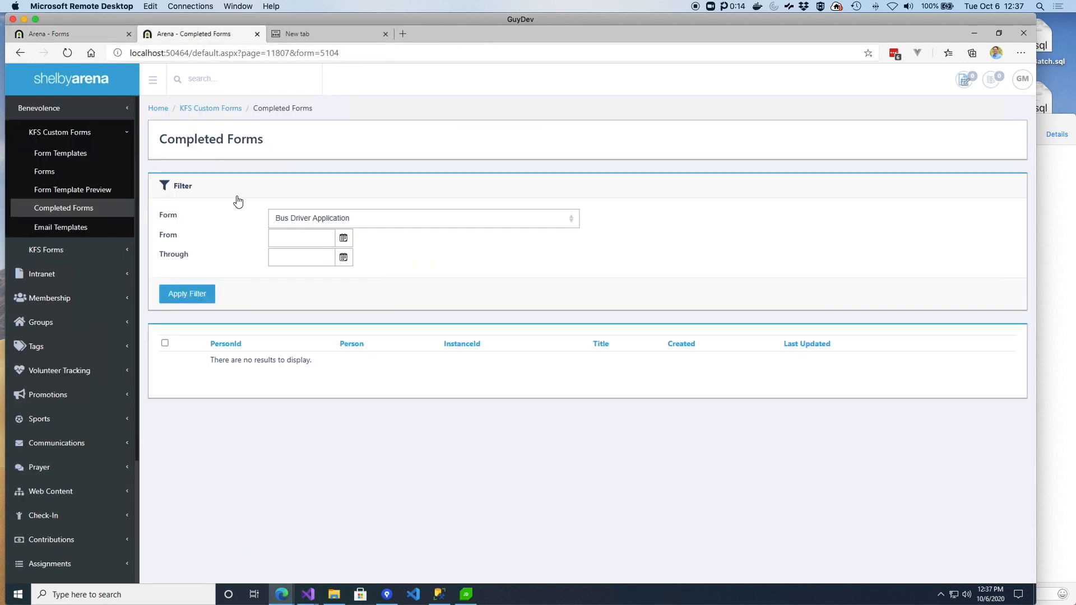
{"action": "left_click", "coordinate": [20, 52]}
{"action": "left_click", "coordinate": [22, 56]}
{"action": "left_click", "coordinate": [345, 155]}
{"action": "left_click", "coordinate": [203, 141]}
- Review the Form Template Item List Page setting and expand Form Templates in the page structure to locate the Form Template Items page
{"action": "left_click", "coordinate": [84, 38]}
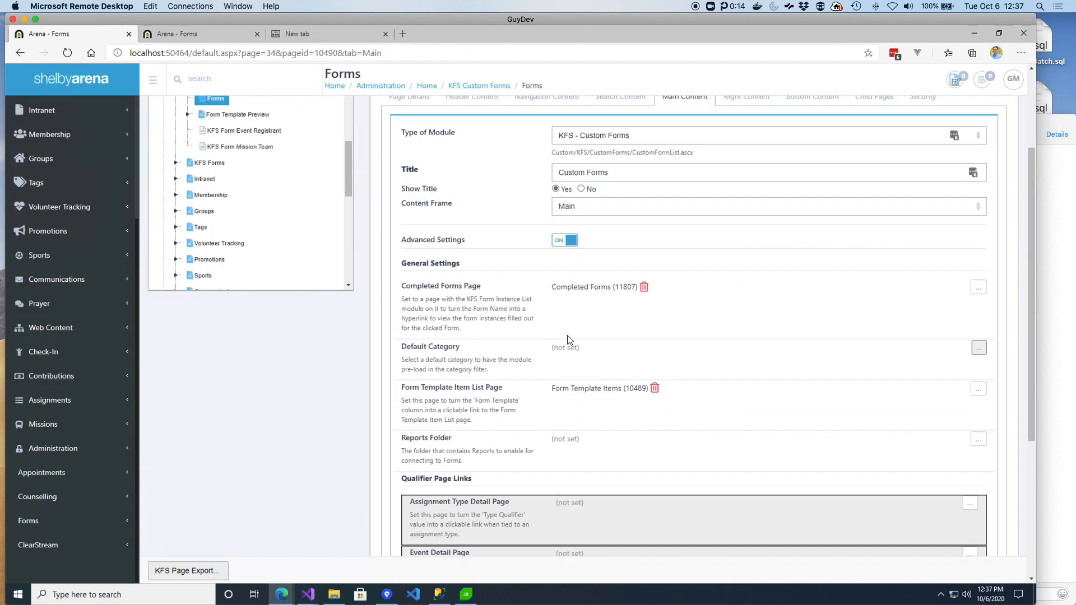
{"action": "scroll", "coordinate": [553, 357], "scroll_direction": "down", "scroll_amount": 1}
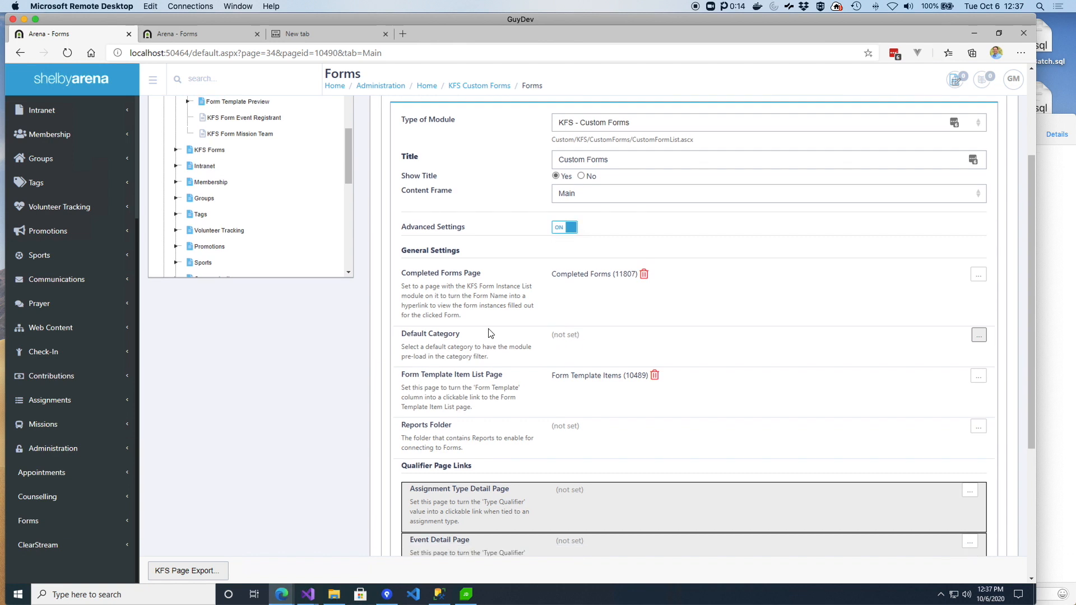
{"action": "scroll", "coordinate": [572, 353], "scroll_direction": "down", "scroll_amount": 3}
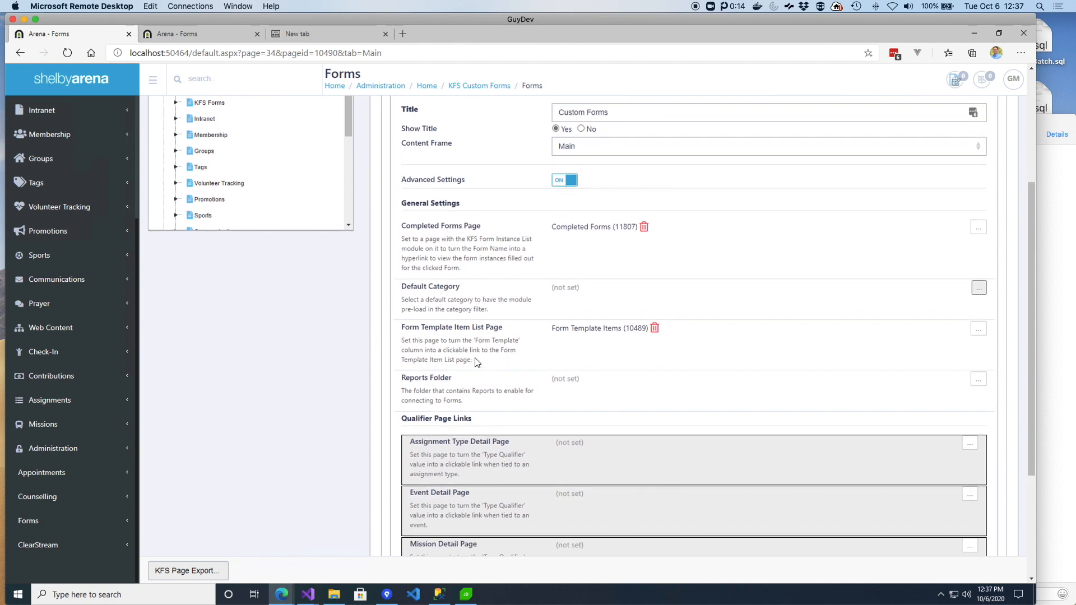
{"action": "scroll", "coordinate": [534, 326], "scroll_direction": "down", "scroll_amount": 1}
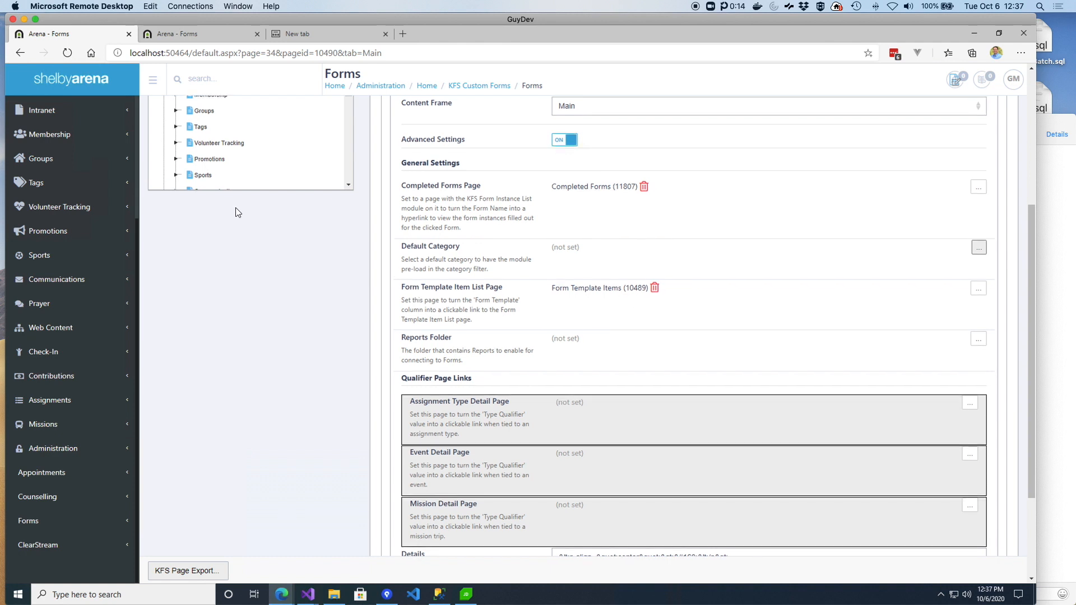
{"action": "scroll", "coordinate": [235, 210], "scroll_direction": "up", "scroll_amount": 8}
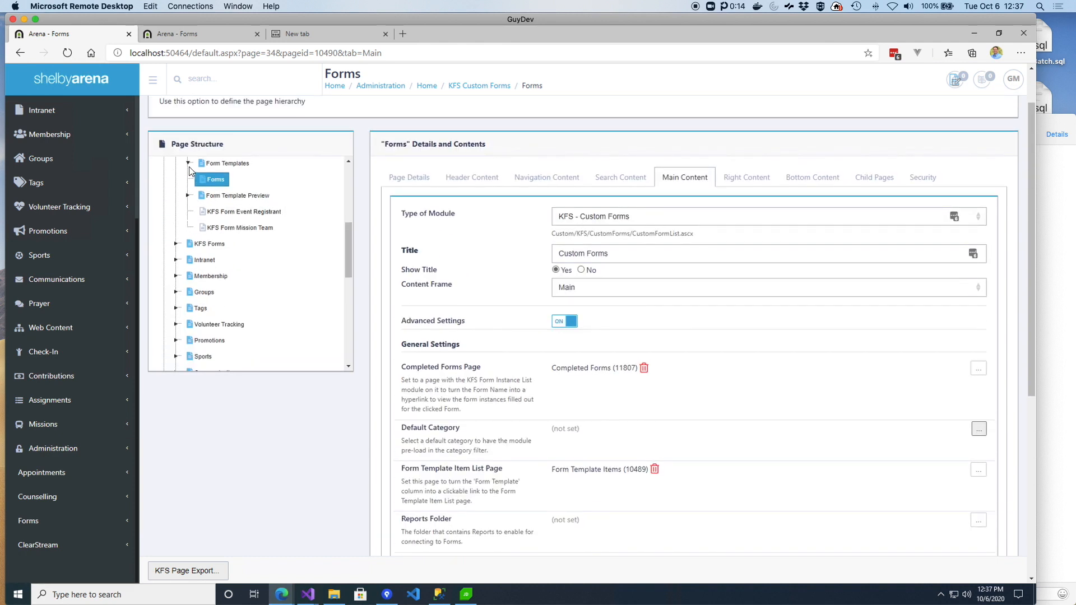
{"action": "left_click", "coordinate": [188, 164]}
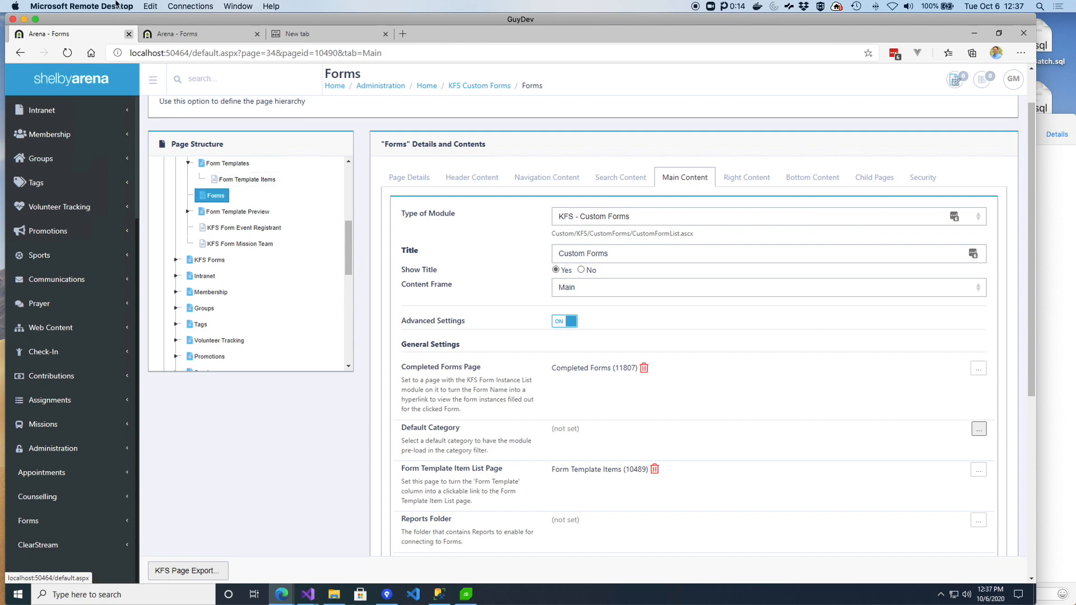
- Open the template items of the New Form template from the ConnectZone 1 row, and return to the Forms list
{"action": "left_click", "coordinate": [186, 32]}
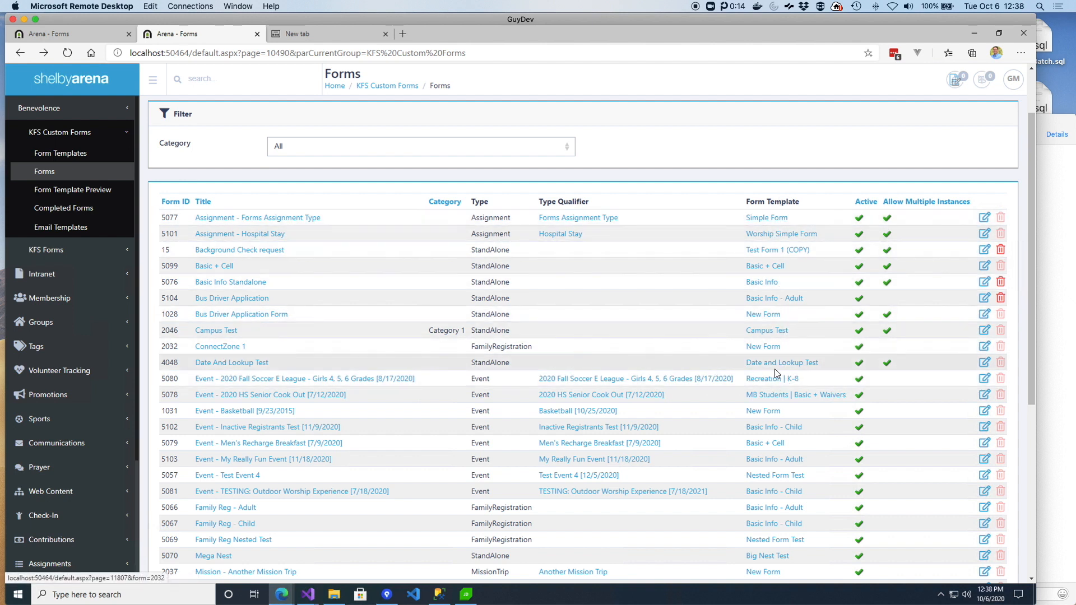
{"action": "left_click", "coordinate": [763, 347]}
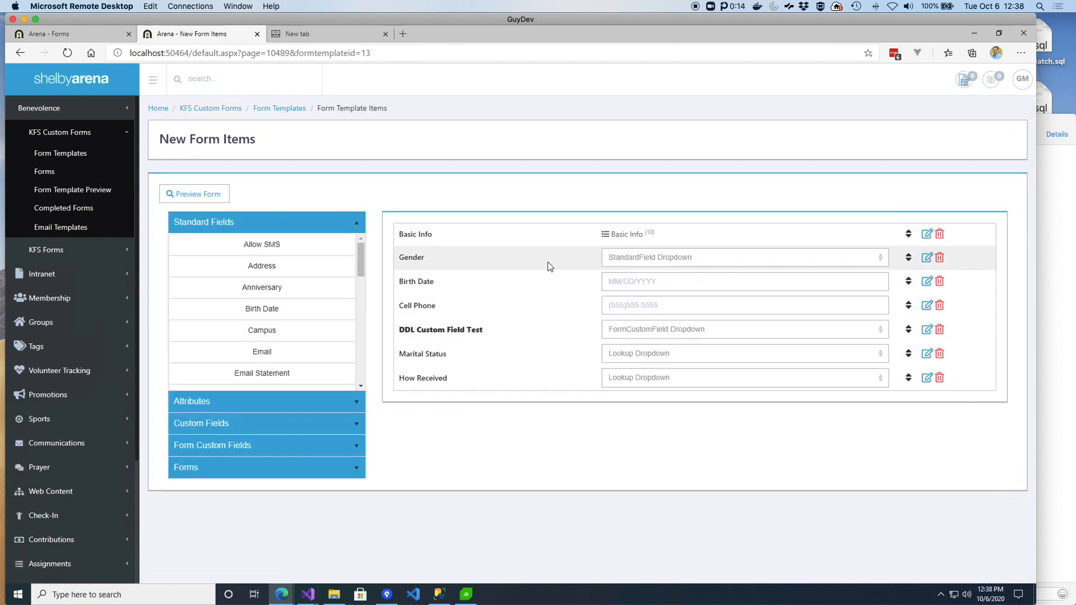
{"action": "left_click", "coordinate": [20, 52]}
- Review the Reports Folder setting of the Custom Forms module alongside the Forms list
{"action": "left_click", "coordinate": [61, 34]}
{"action": "scroll", "coordinate": [636, 399], "scroll_direction": "down", "scroll_amount": 2}
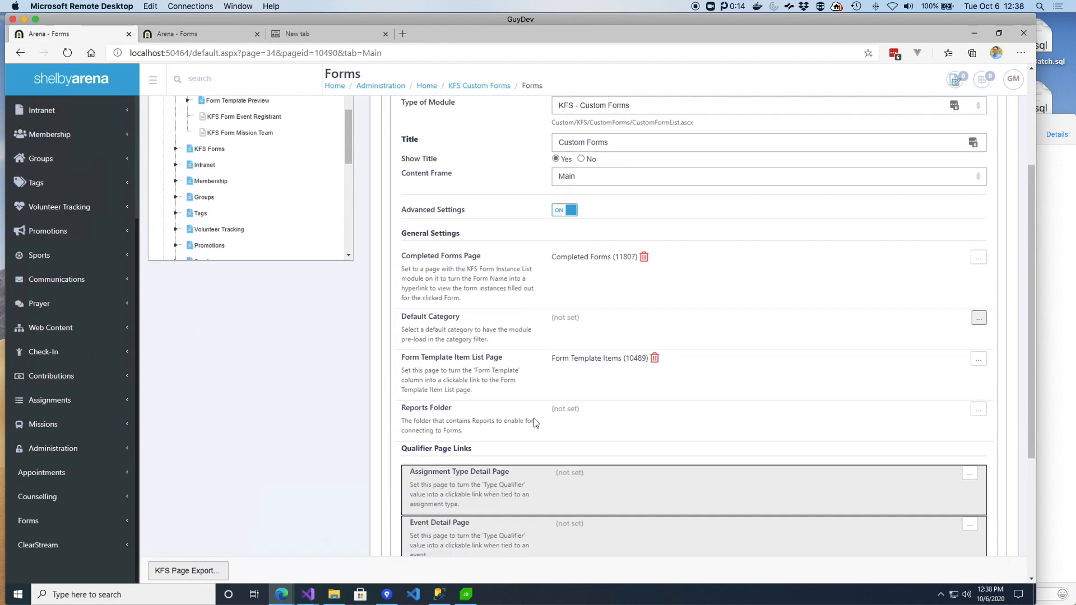
{"action": "scroll", "coordinate": [504, 413], "scroll_direction": "down", "scroll_amount": 1}
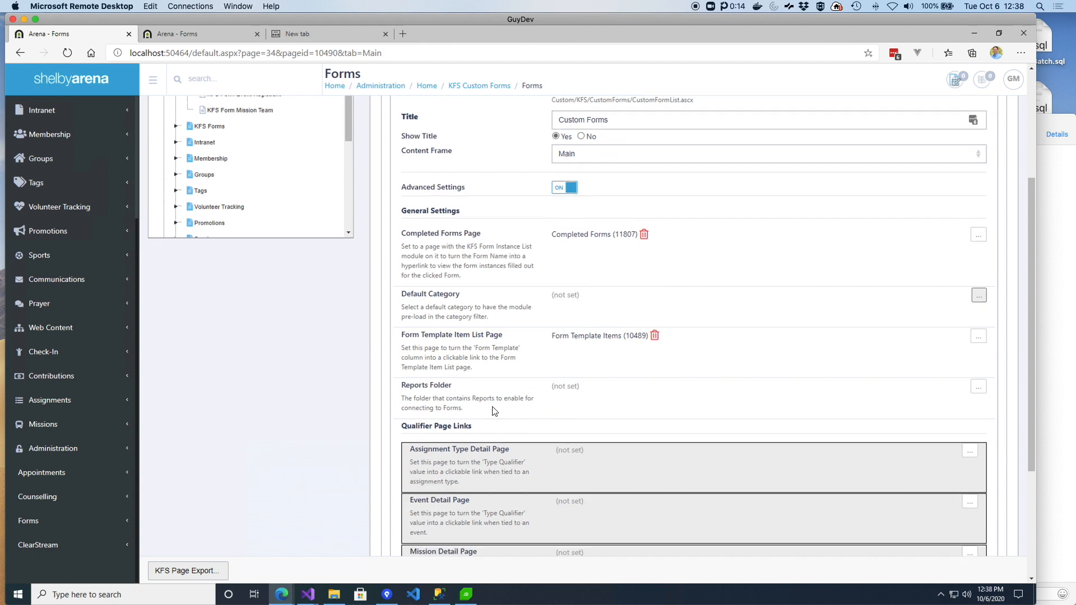
{"action": "left_click", "coordinate": [182, 36]}
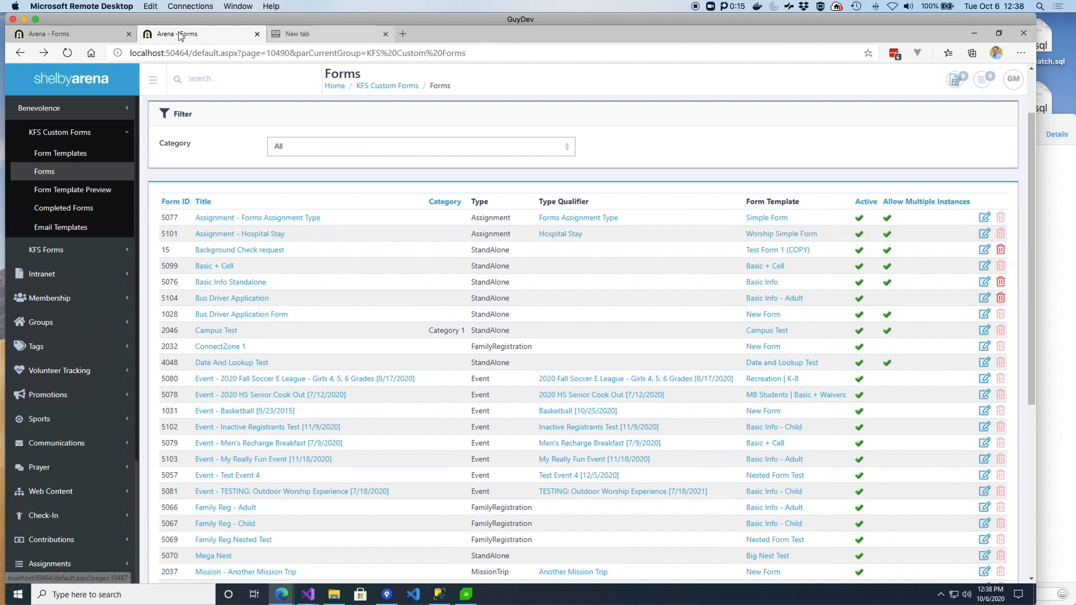
{"action": "left_click", "coordinate": [104, 33]}
{"action": "left_click", "coordinate": [187, 34]}
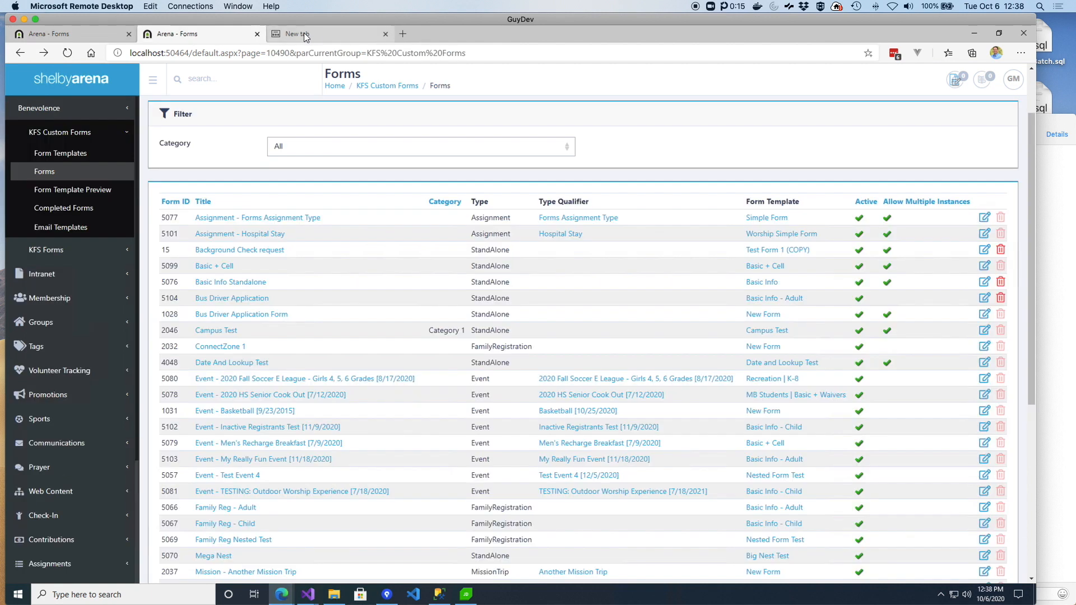
{"action": "left_click", "coordinate": [305, 35]}
{"action": "left_click", "coordinate": [185, 34]}
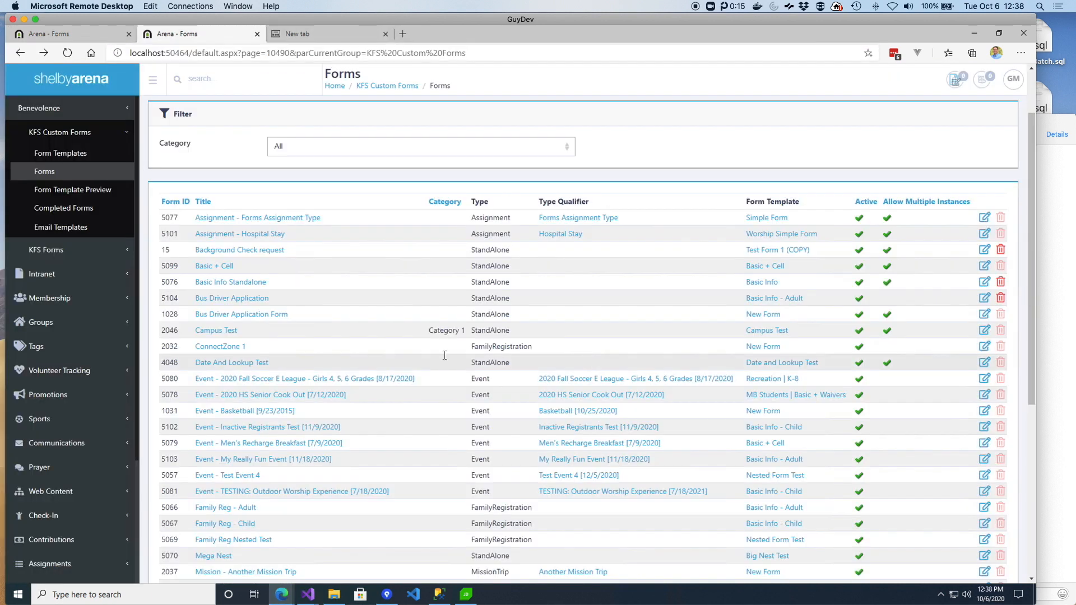
{"action": "left_click", "coordinate": [102, 35]}
- Look through the Arena report folders and set the module's Reports Folder to Administration
{"action": "left_click", "coordinate": [977, 386]}
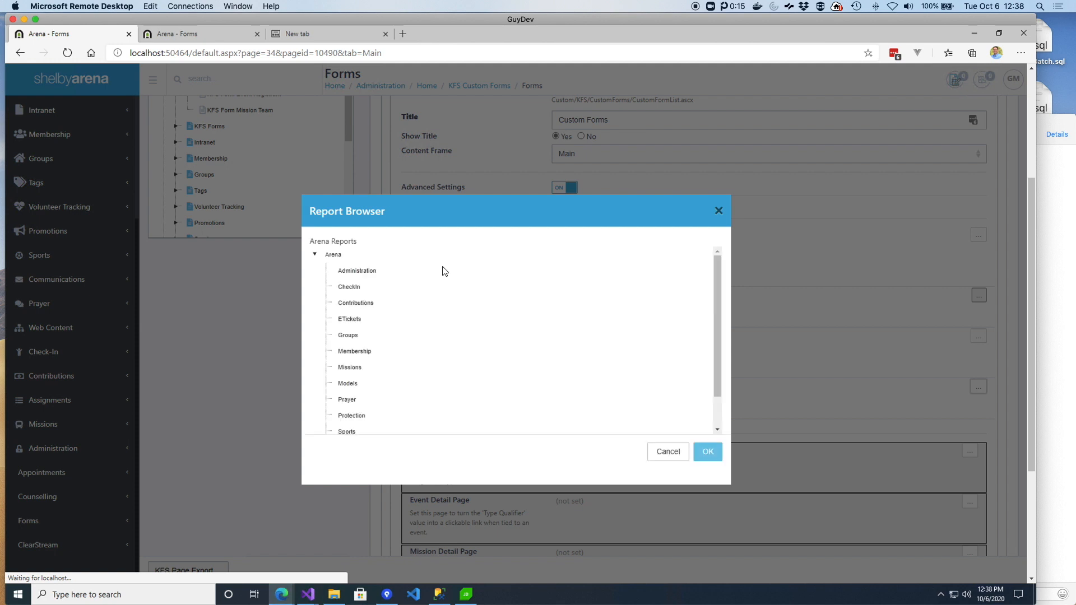
{"action": "left_click_drag", "start_coordinate": [717, 334], "coordinate": [716, 386]}
{"action": "left_click_drag", "start_coordinate": [722, 337], "coordinate": [726, 286]}
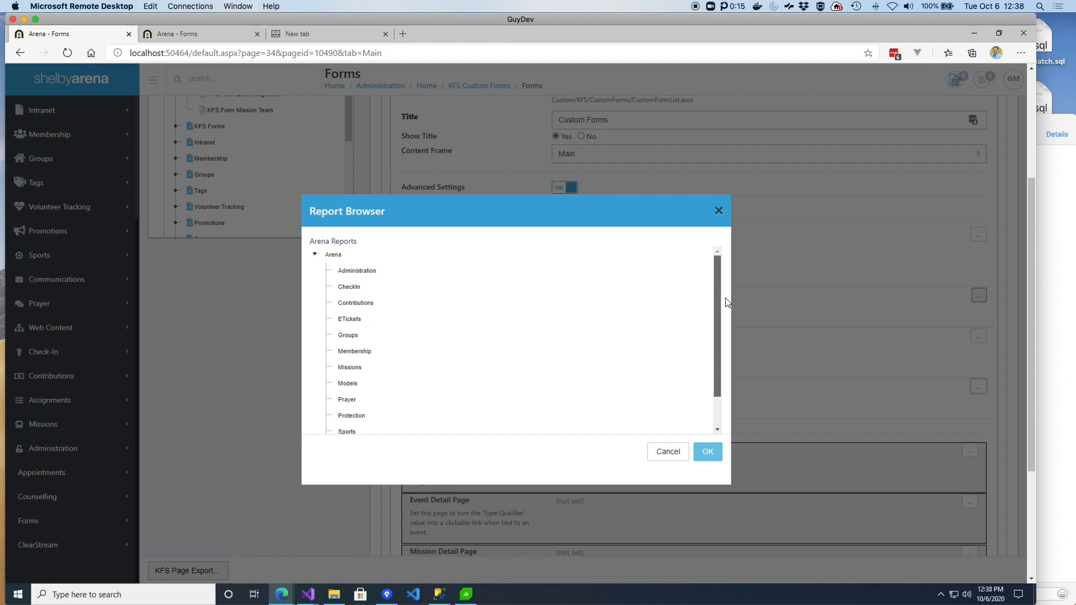
{"action": "left_click_drag", "start_coordinate": [726, 332], "coordinate": [725, 379]}
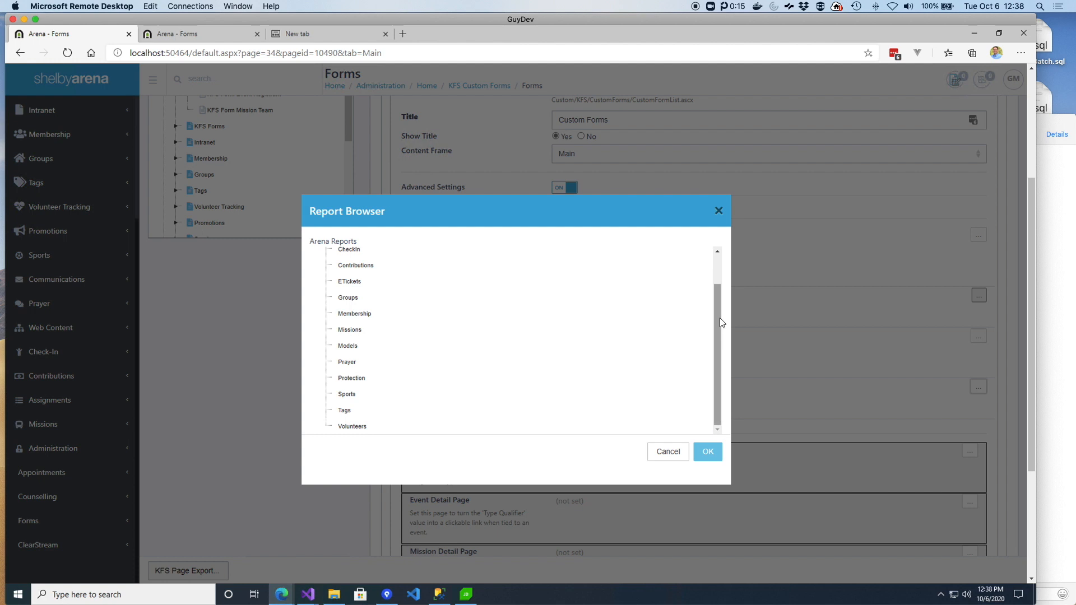
{"action": "left_click_drag", "start_coordinate": [720, 321], "coordinate": [724, 270]}
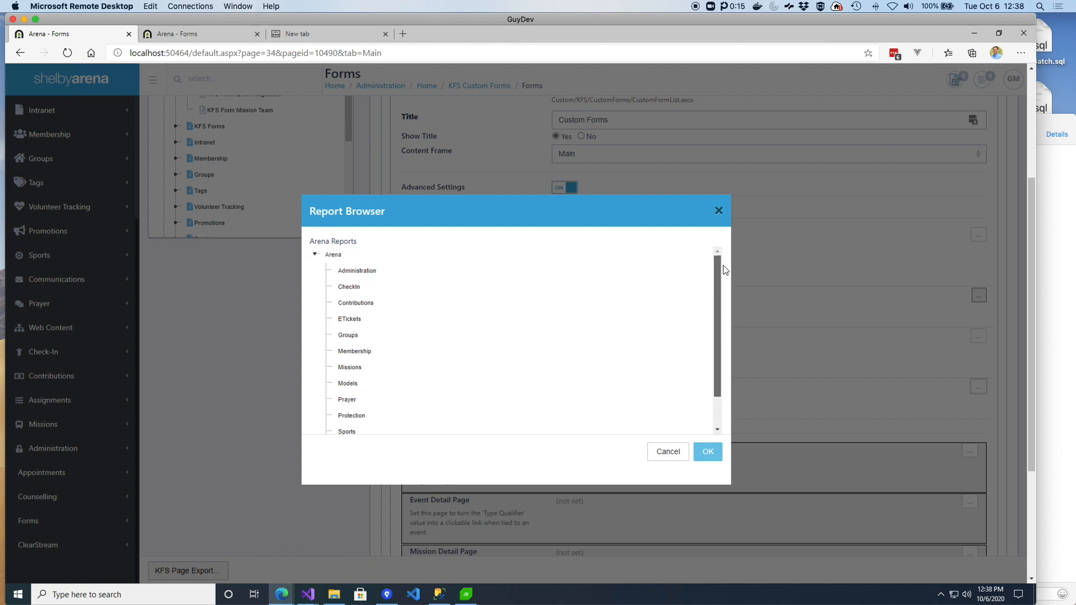
{"action": "left_click", "coordinate": [358, 273]}
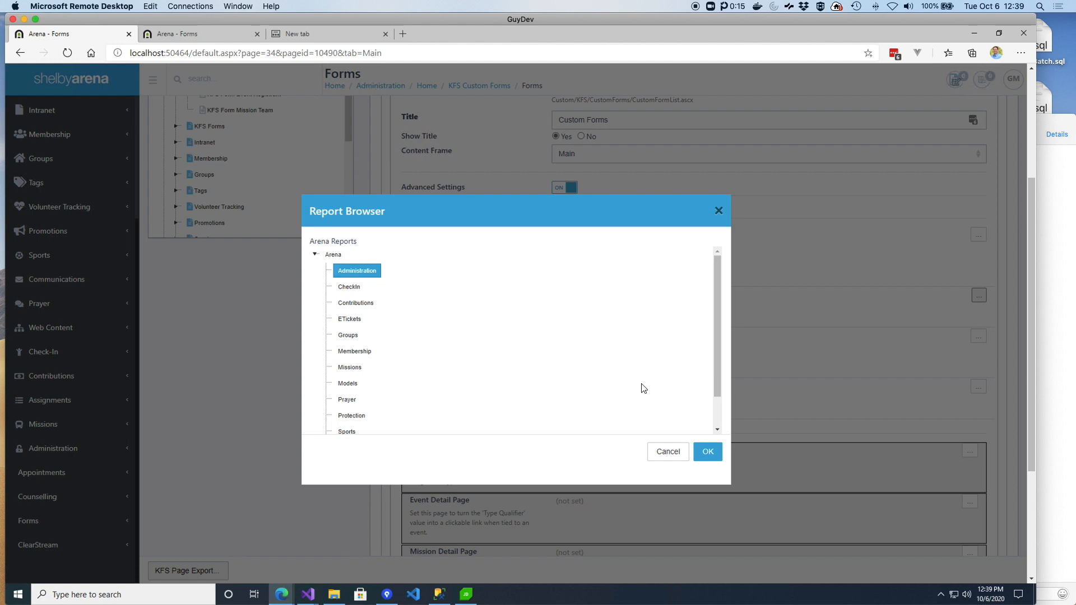
{"action": "left_click", "coordinate": [710, 455]}
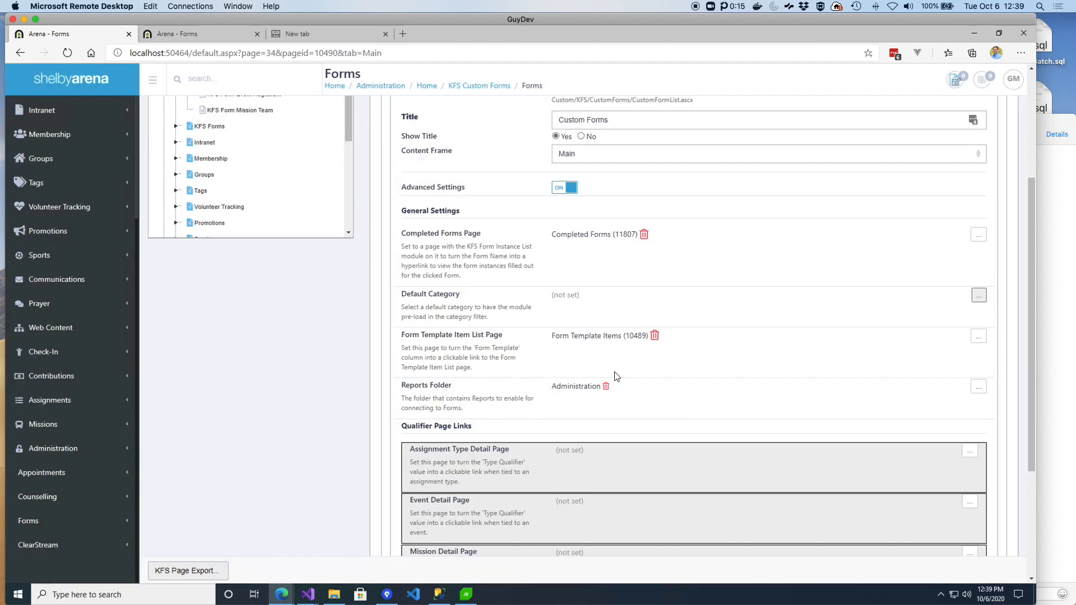
- Review the assignment type, event and mission Qualifier Page Links, and examine the matching type qualifier links in the Forms list
{"action": "scroll", "coordinate": [616, 375], "scroll_direction": "down", "scroll_amount": 3}
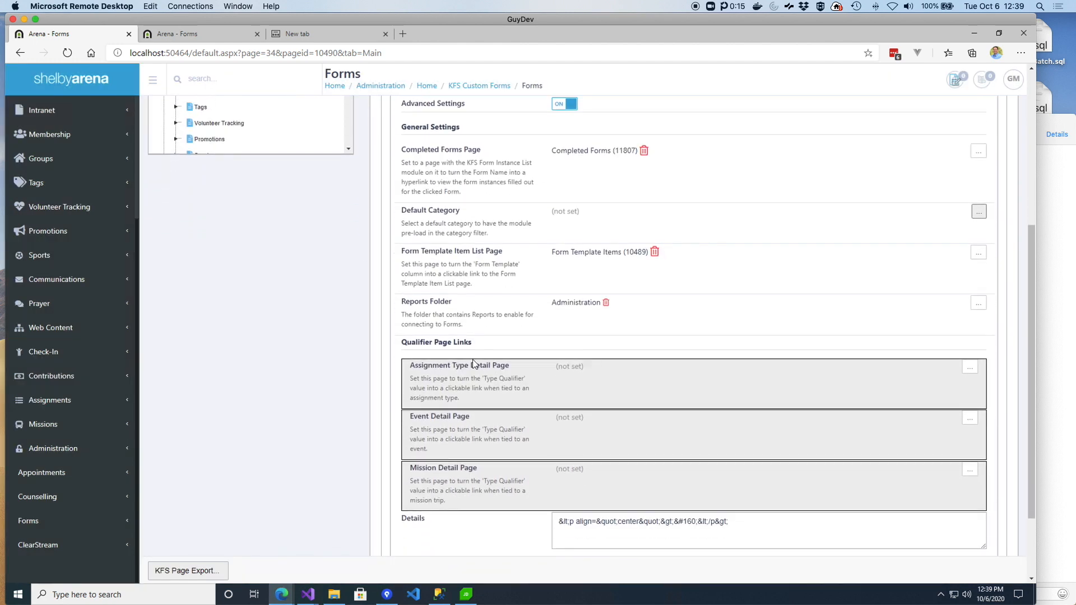
{"action": "scroll", "coordinate": [455, 286], "scroll_direction": "up", "scroll_amount": 5}
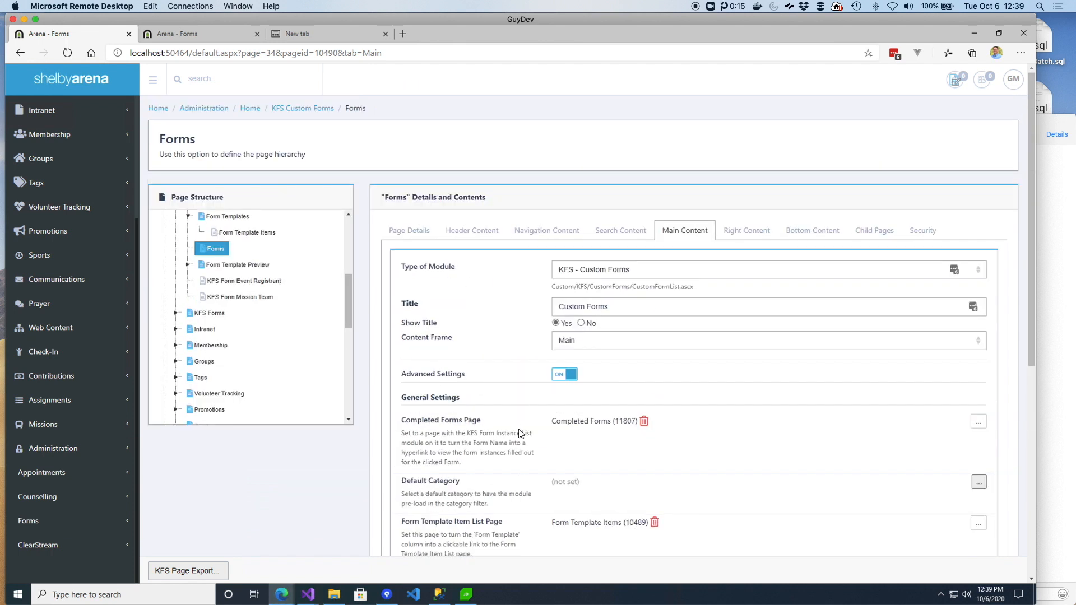
{"action": "scroll", "coordinate": [520, 433], "scroll_direction": "down", "scroll_amount": 7}
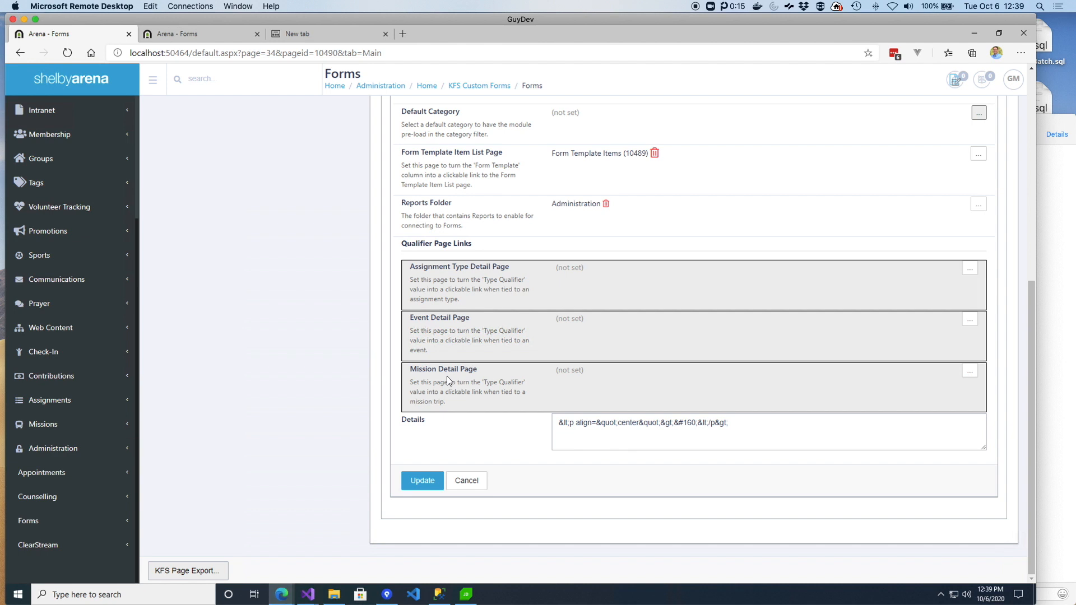
{"action": "left_click", "coordinate": [214, 32]}
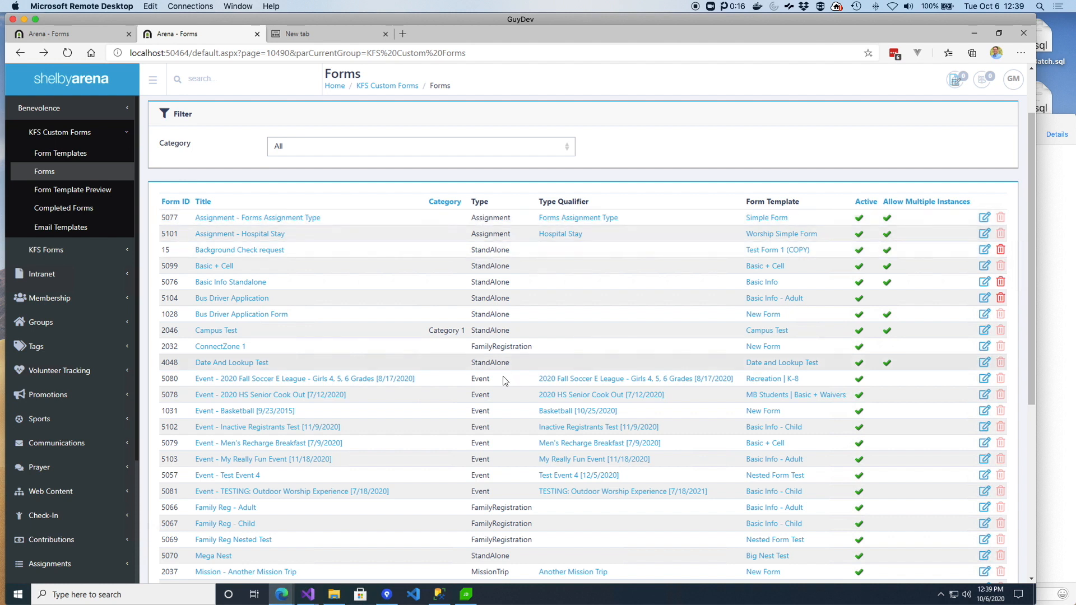
{"action": "scroll", "coordinate": [506, 377], "scroll_direction": "down", "scroll_amount": 2}
{"action": "scroll", "coordinate": [490, 415], "scroll_direction": "down", "scroll_amount": 1}
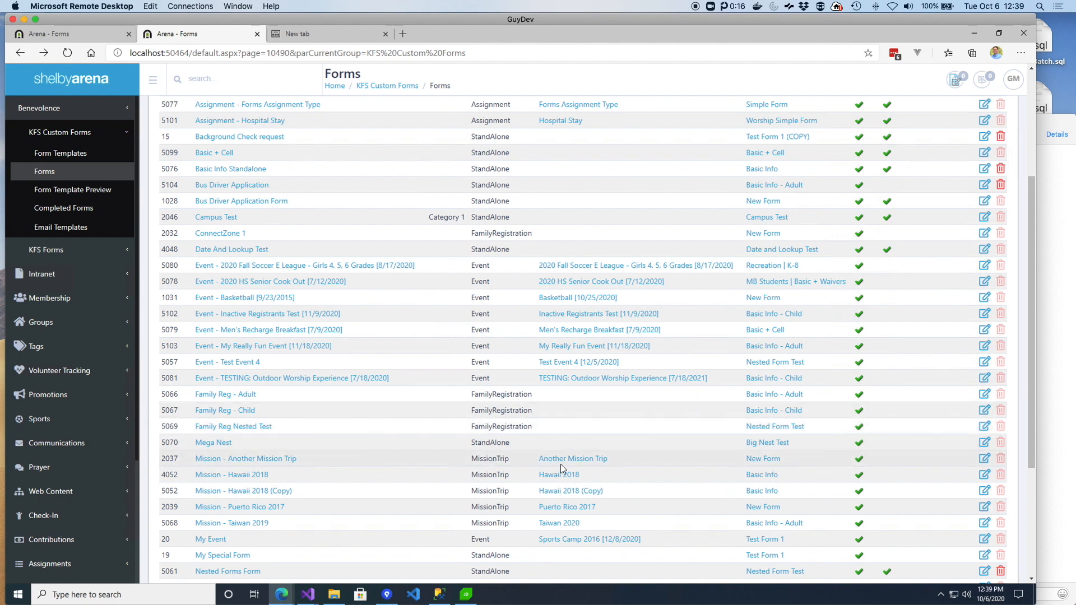
{"action": "scroll", "coordinate": [543, 160], "scroll_direction": "up", "scroll_amount": 5}
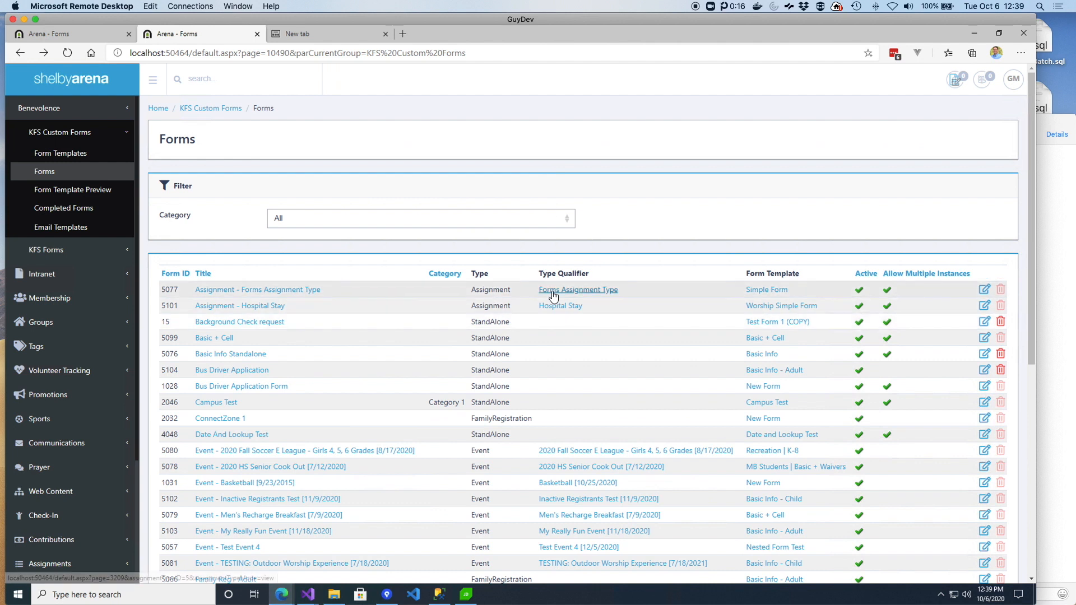
- Examine the Type Qualifier links of the event and mission forms alongside the module's Qualifier Page Links settings
{"action": "scroll", "coordinate": [567, 371], "scroll_direction": "down", "scroll_amount": 3}
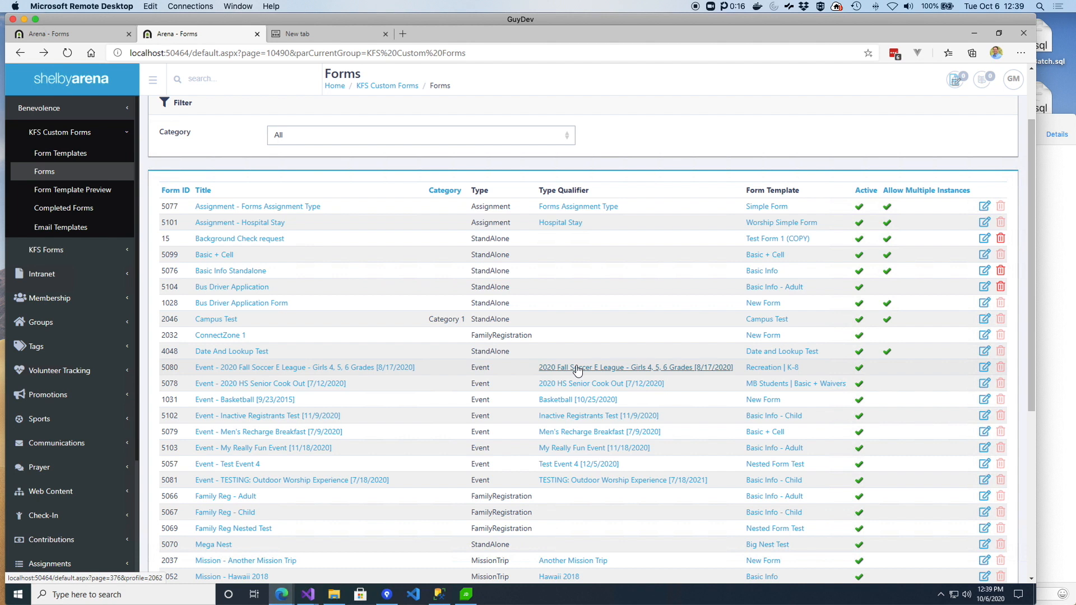
{"action": "scroll", "coordinate": [523, 433], "scroll_direction": "down", "scroll_amount": 2}
{"action": "scroll", "coordinate": [494, 451], "scroll_direction": "down", "scroll_amount": 2}
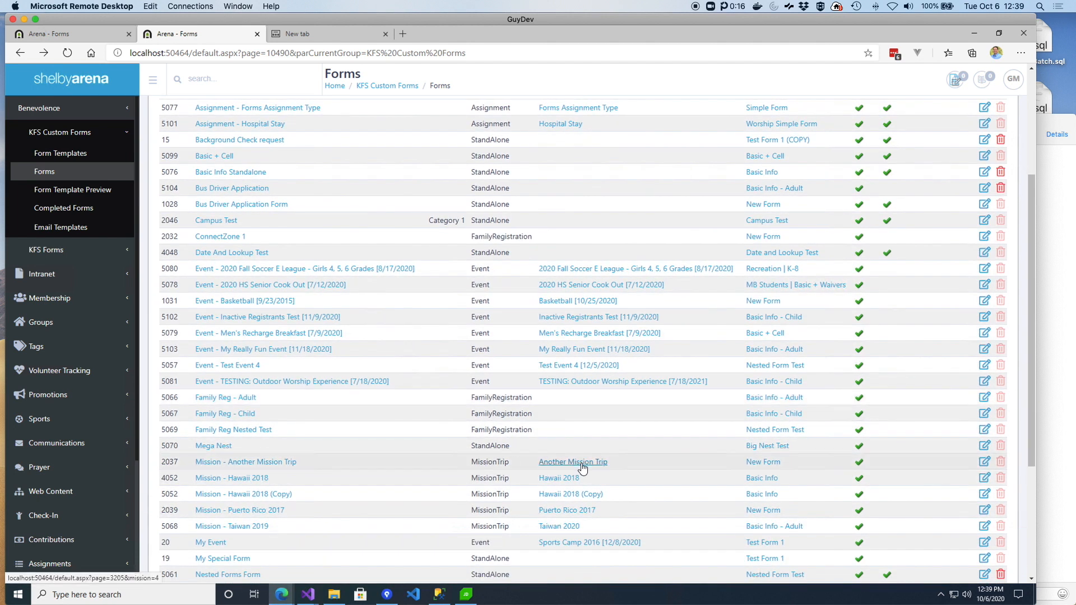
{"action": "scroll", "coordinate": [505, 365], "scroll_direction": "down", "scroll_amount": 6}
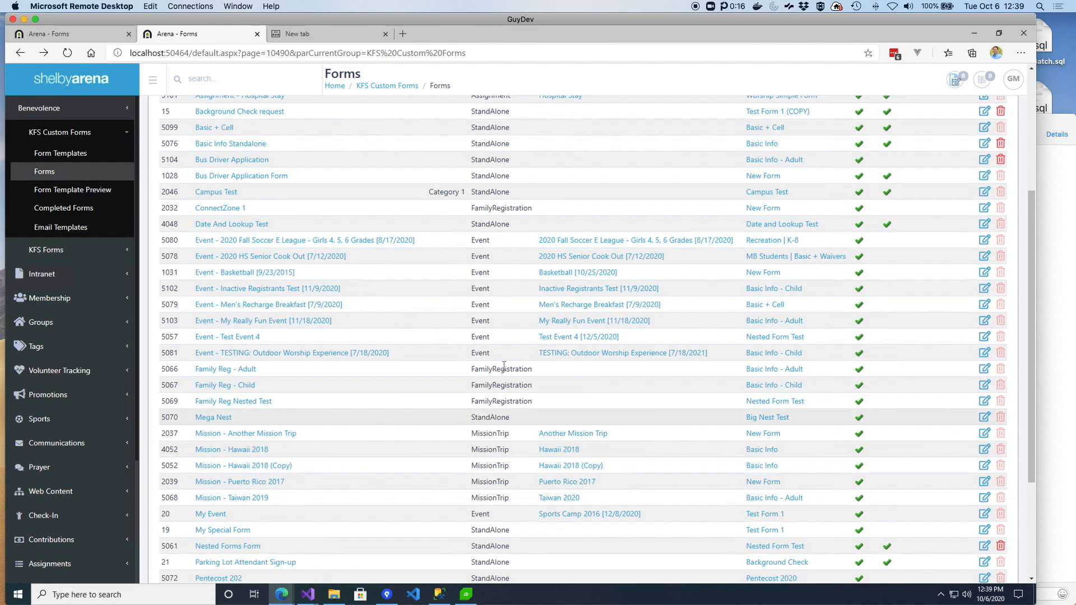
{"action": "scroll", "coordinate": [505, 365], "scroll_direction": "up", "scroll_amount": 1}
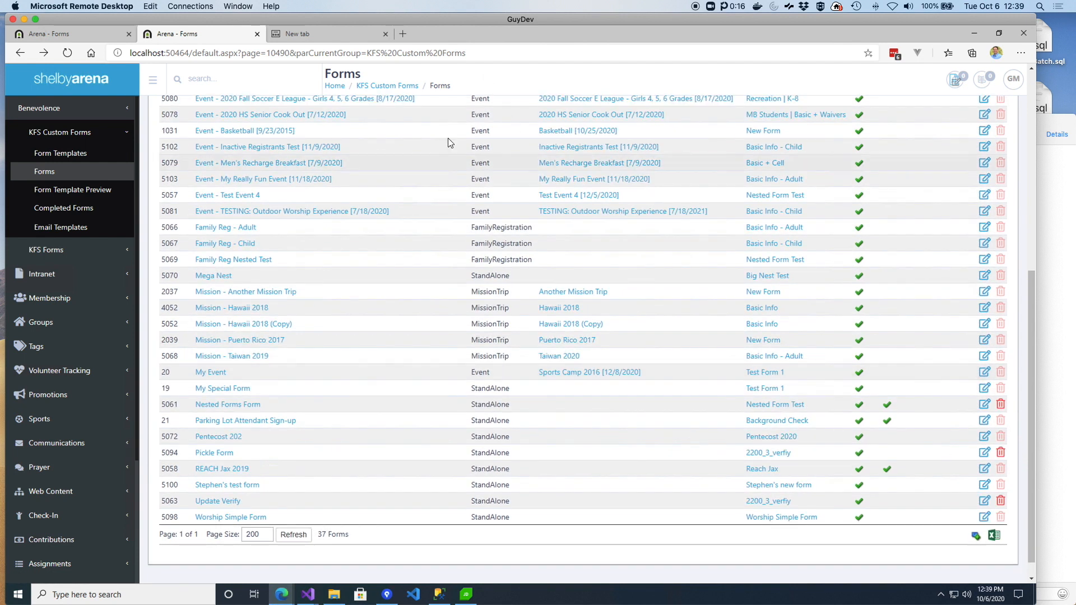
{"action": "left_click", "coordinate": [76, 34]}
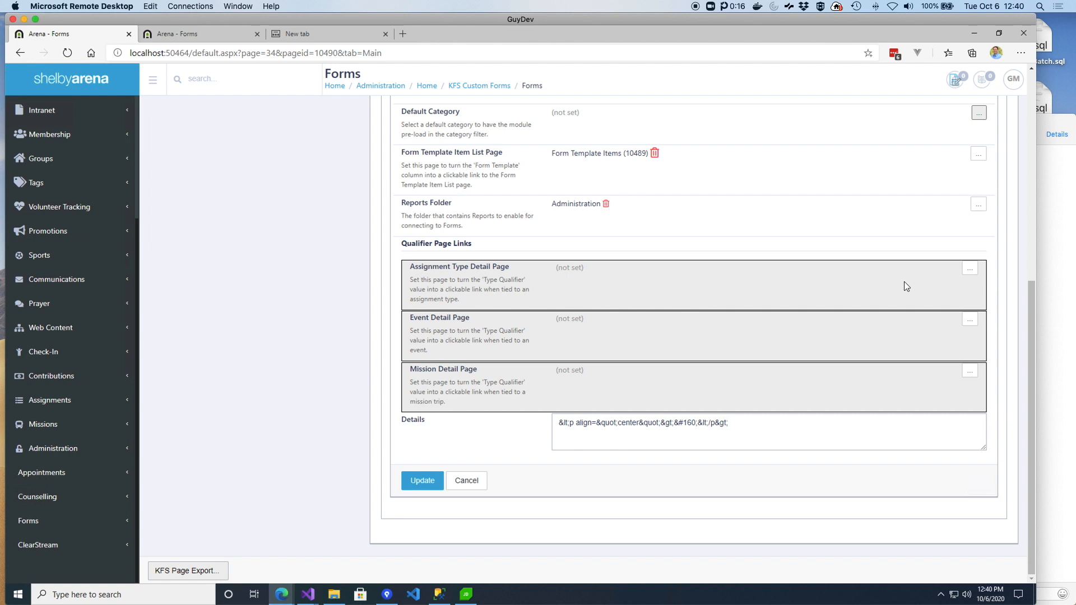
{"action": "left_click", "coordinate": [196, 31]}
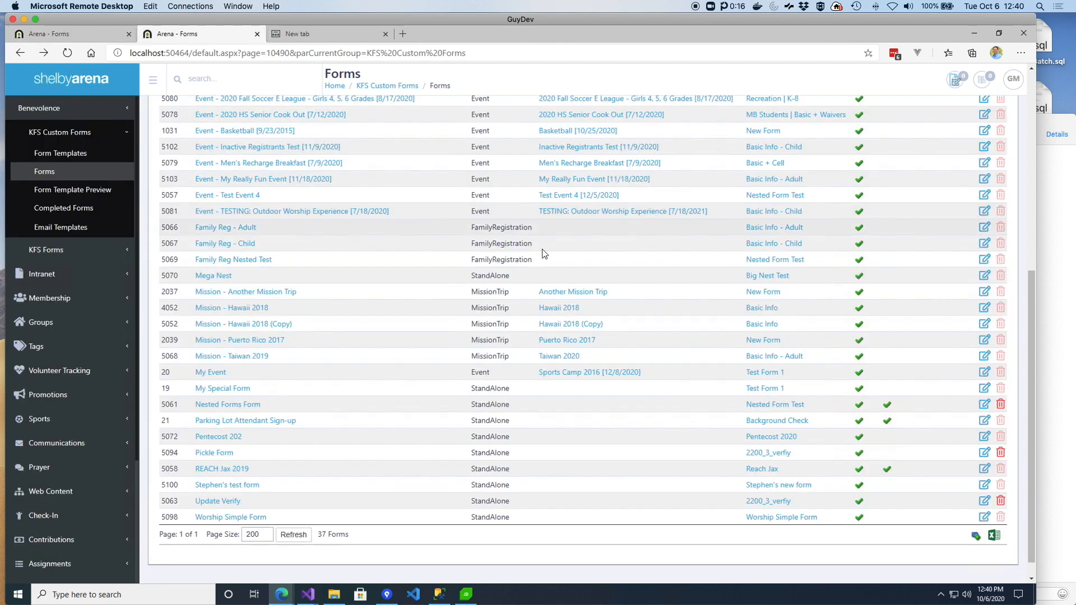
- Open the Another Mission Trip detail page from its type qualifier link in the Forms list
{"action": "left_click", "coordinate": [569, 292]}
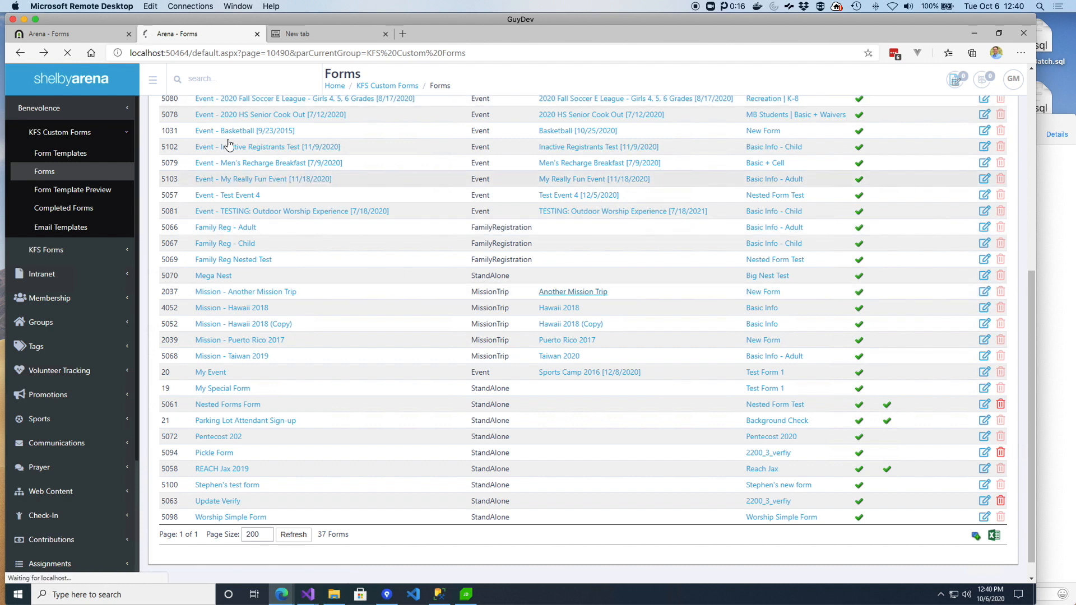
{"action": "scroll", "coordinate": [293, 200], "scroll_direction": "down", "scroll_amount": 1}
{"action": "scroll", "coordinate": [269, 166], "scroll_direction": "up", "scroll_amount": 1}
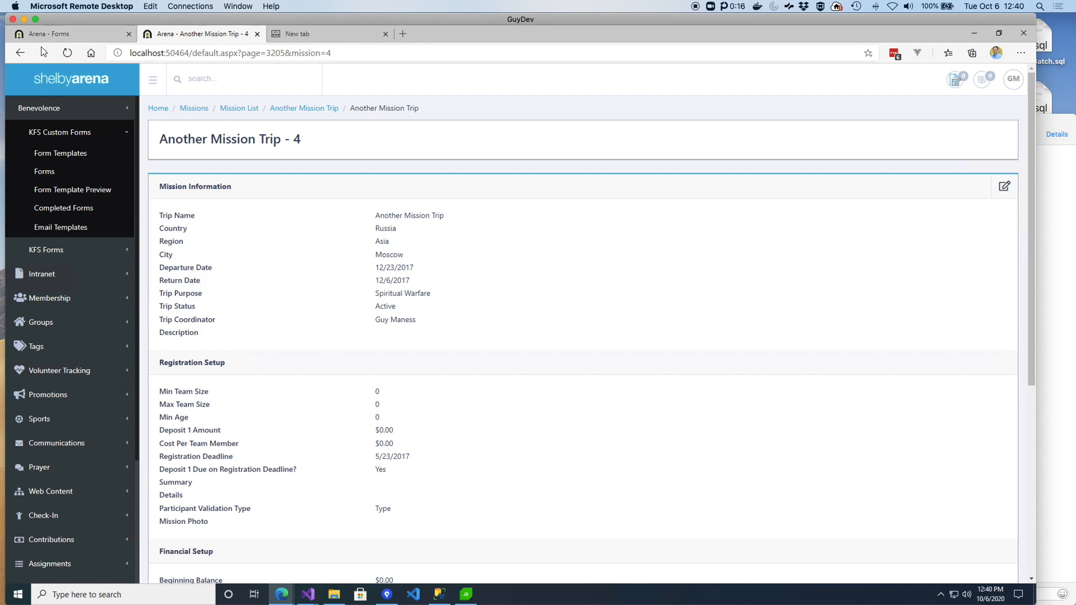
- Save the Custom Forms module settings and reload the Forms page with &refreshcache=1 added to its address
{"action": "left_click", "coordinate": [56, 34]}
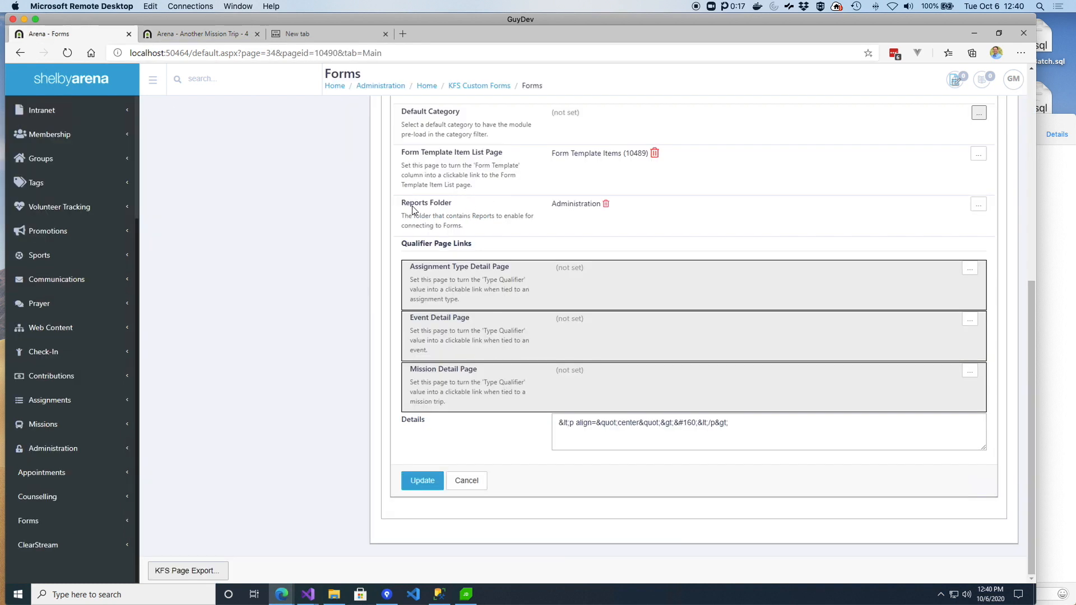
{"action": "left_click", "coordinate": [423, 480]}
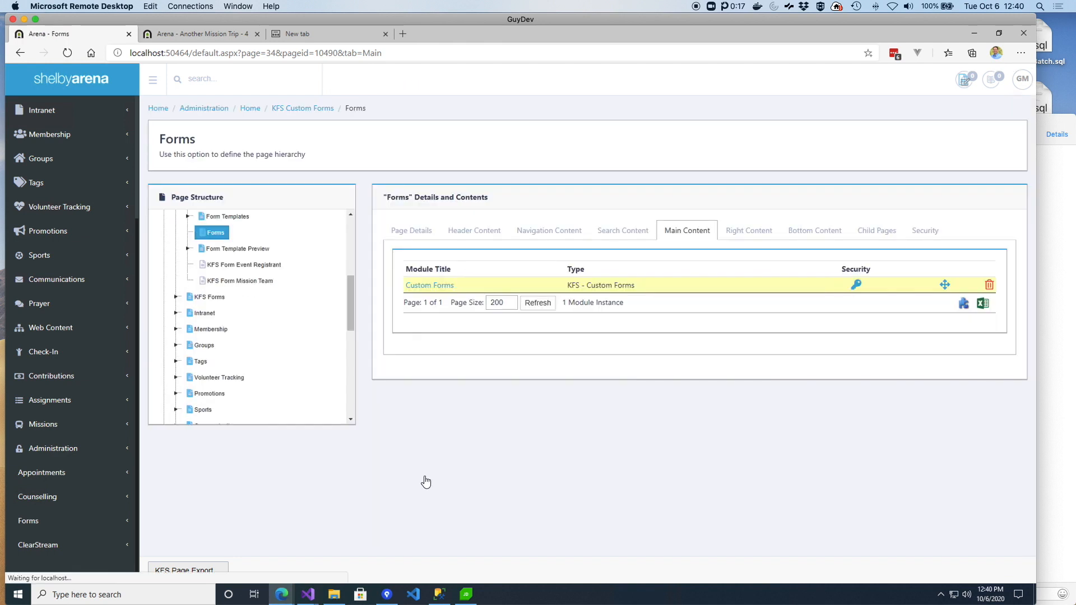
{"action": "left_click", "coordinate": [202, 34]}
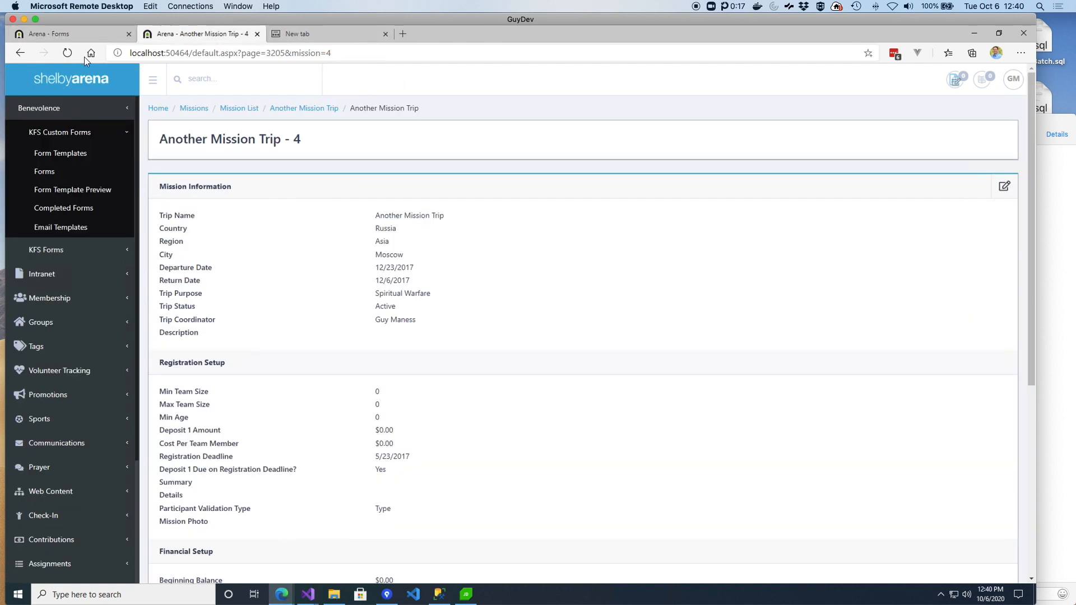
{"action": "left_click", "coordinate": [44, 172]}
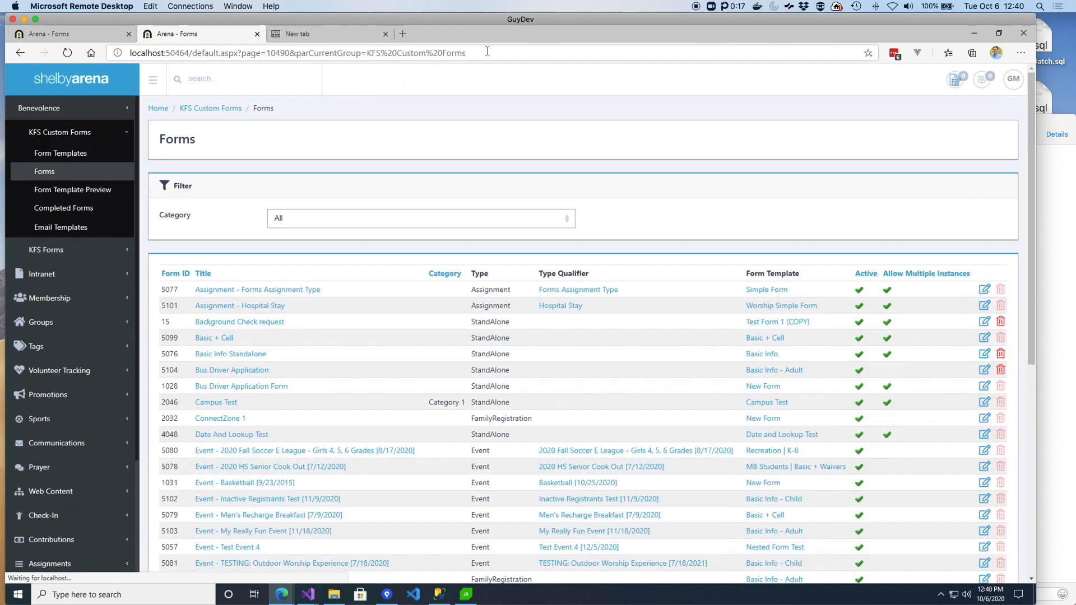
{"action": "left_click", "coordinate": [532, 53]}
{"action": "left_click", "coordinate": [532, 54]}
{"action": "type", "text": "&r"}
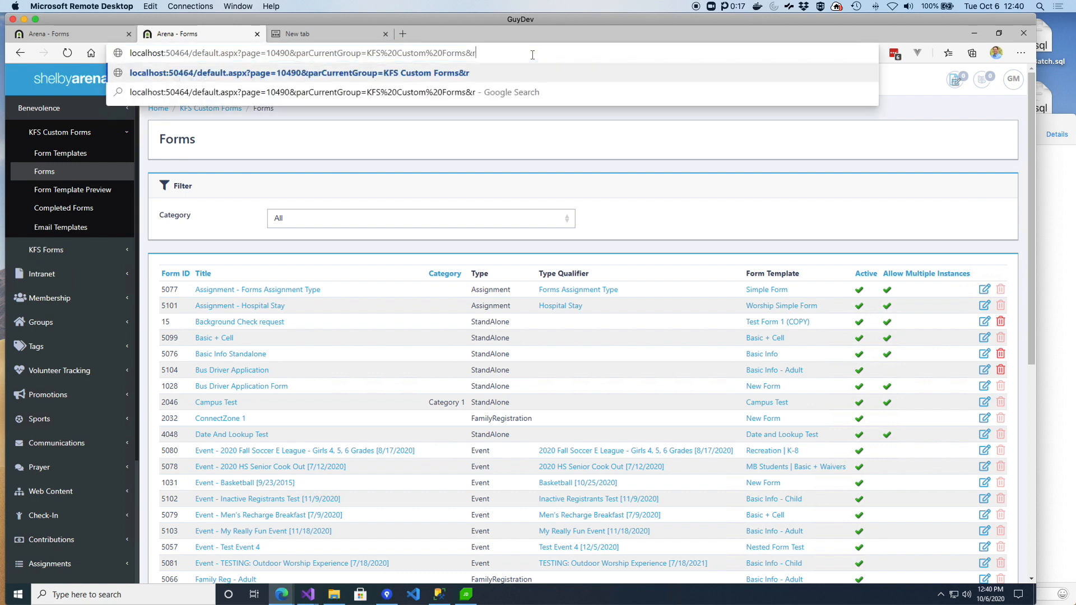
{"action": "type", "text": "efreshcache=1"}
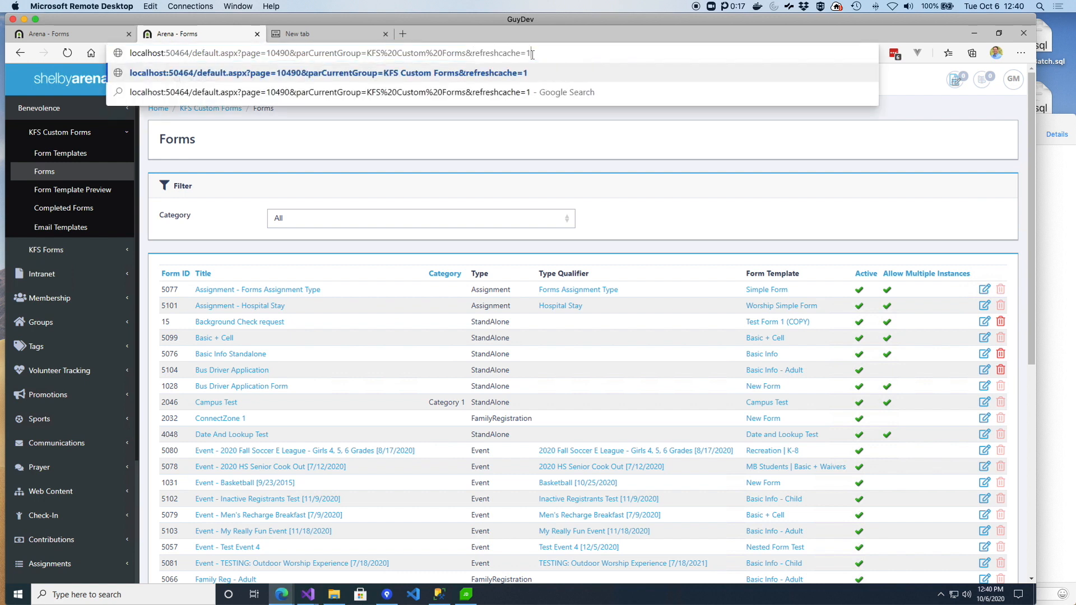
{"action": "key", "text": "Return"}
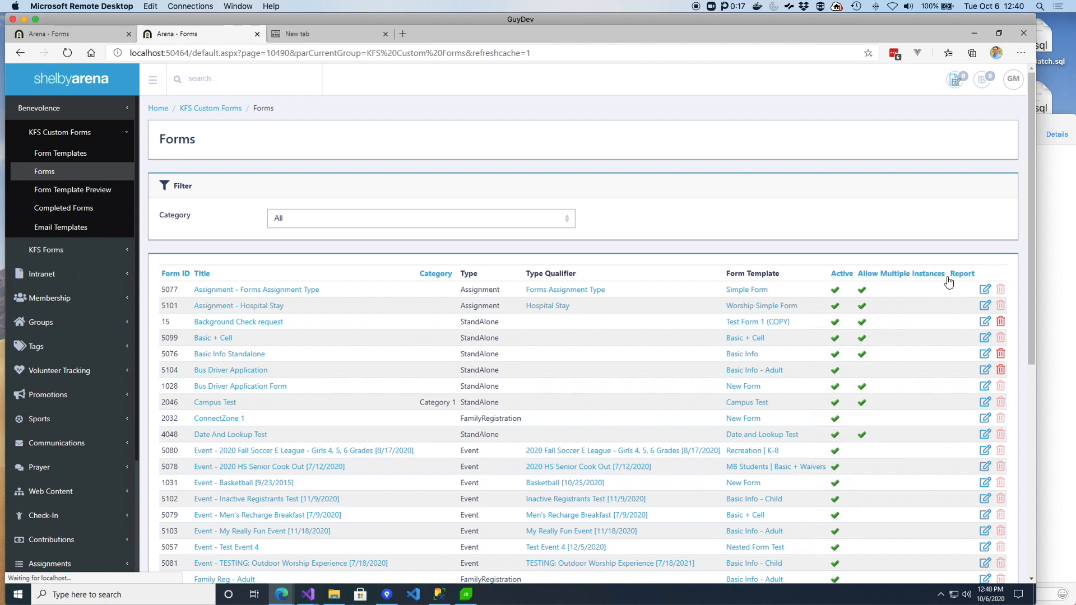
- Examine the Report column across the rows of the Forms list
{"action": "scroll", "coordinate": [914, 391], "scroll_direction": "down", "scroll_amount": 3}
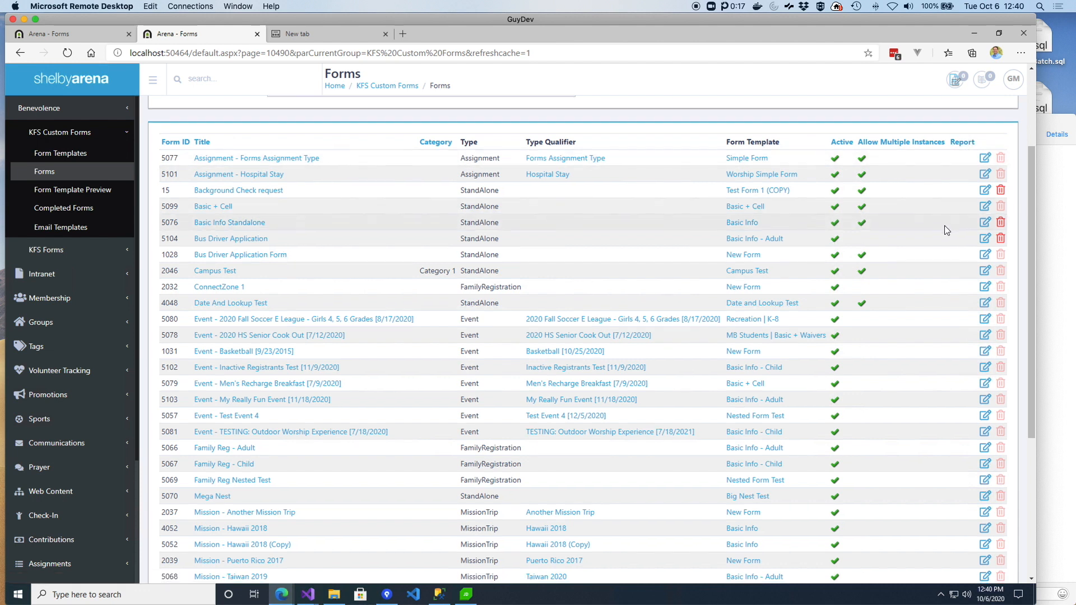
{"action": "scroll", "coordinate": [944, 226], "scroll_direction": "down", "scroll_amount": 1}
{"action": "scroll", "coordinate": [930, 227], "scroll_direction": "down", "scroll_amount": 1}
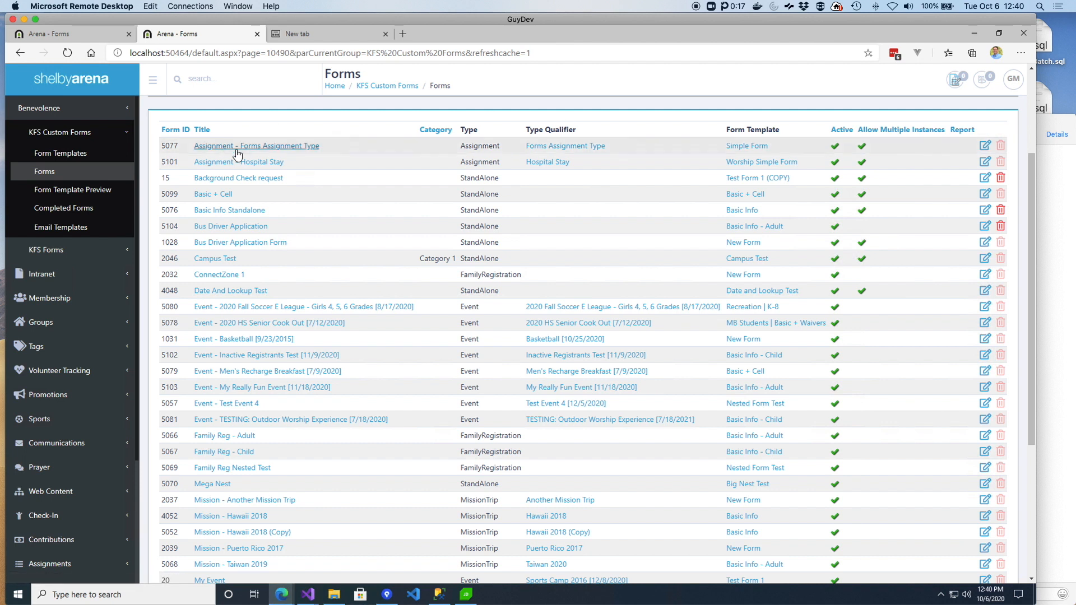
{"action": "left_click", "coordinate": [92, 33]}
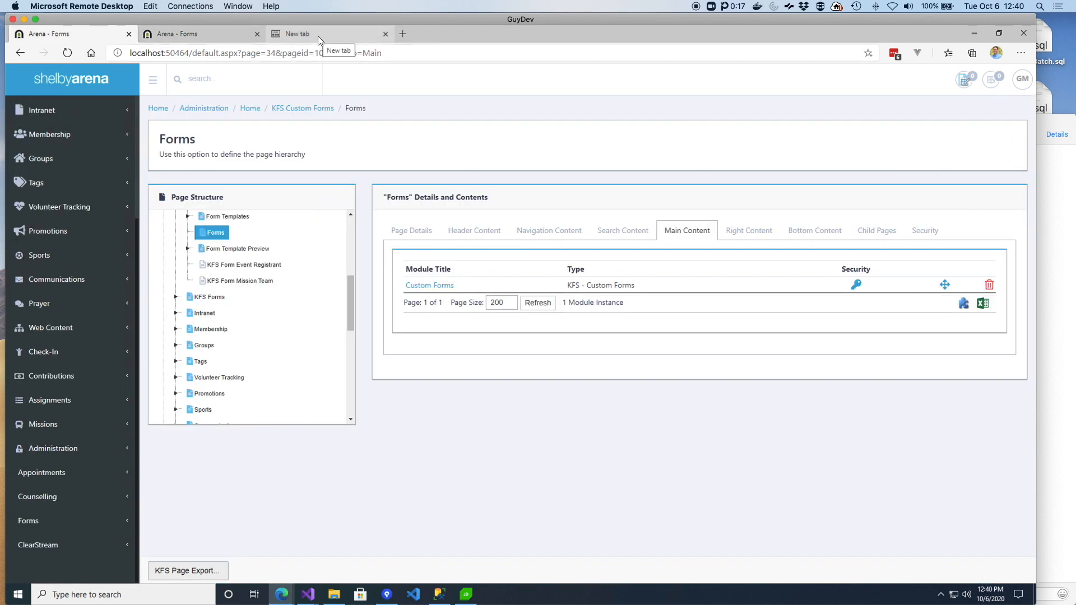
{"action": "left_click", "coordinate": [223, 37]}
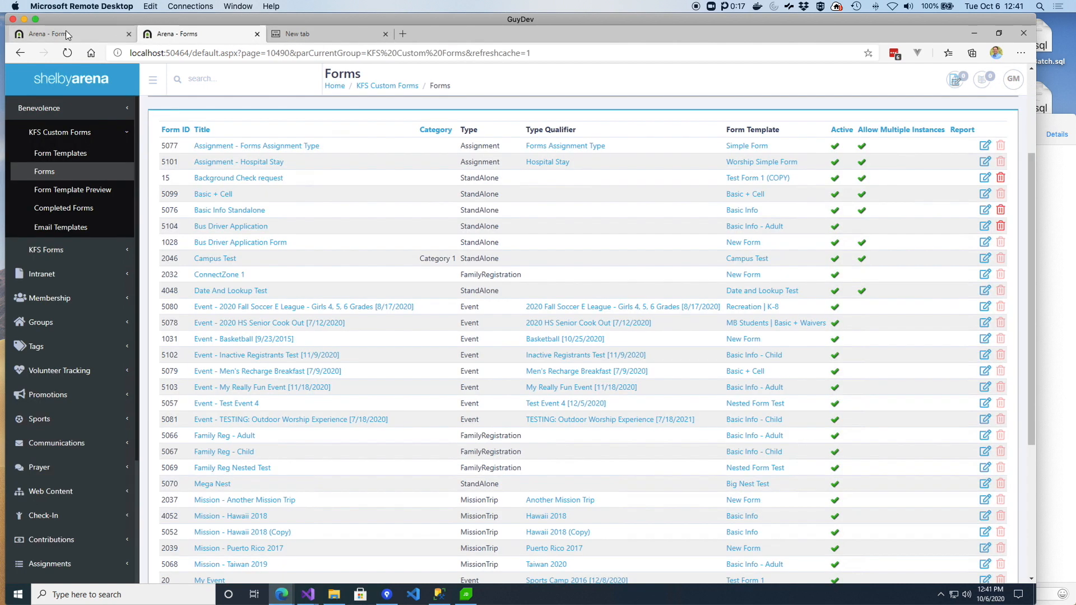
{"action": "left_click", "coordinate": [65, 33]}
{"action": "left_click", "coordinate": [224, 35]}
{"action": "left_click", "coordinate": [332, 36]}
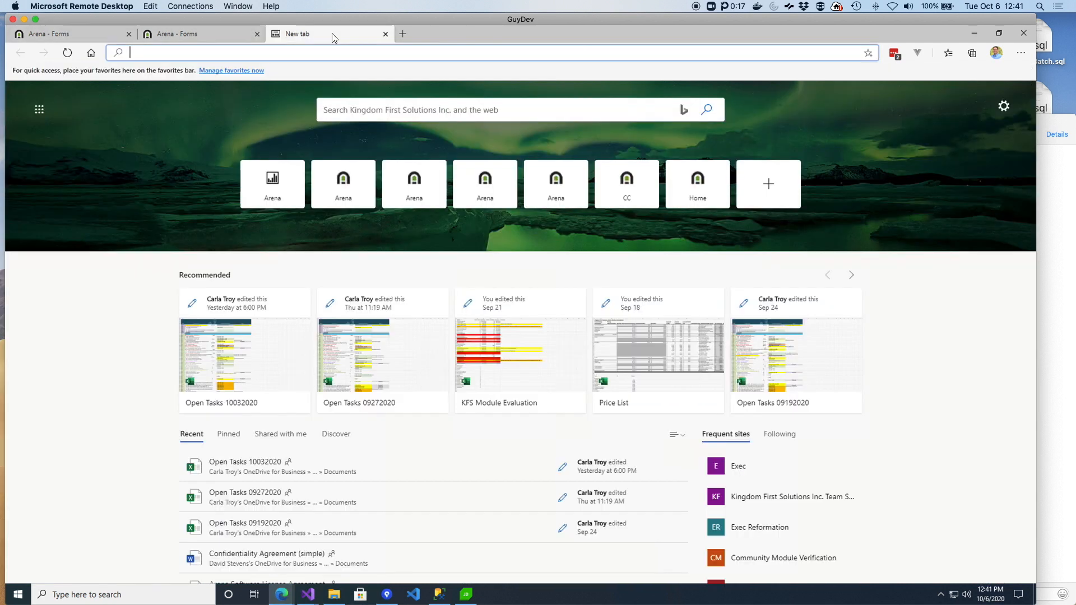
{"action": "left_click", "coordinate": [206, 33]}
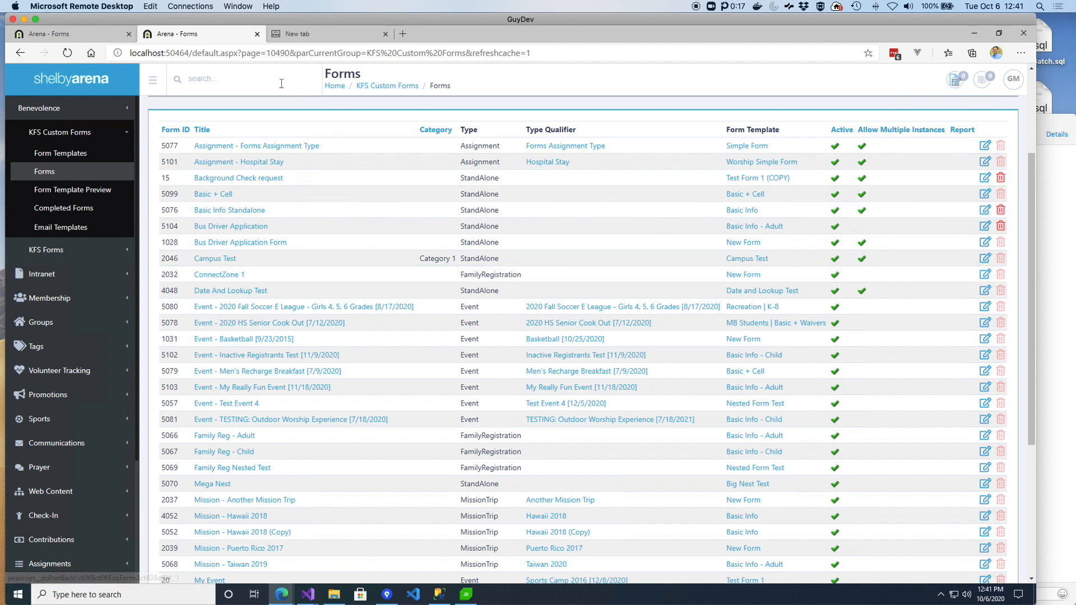
- Open the Custom Forms module of the Forms page and review its general settings, including Reports Folder and Qualifier Page Links
{"action": "left_click", "coordinate": [113, 30]}
{"action": "left_click", "coordinate": [430, 286]}
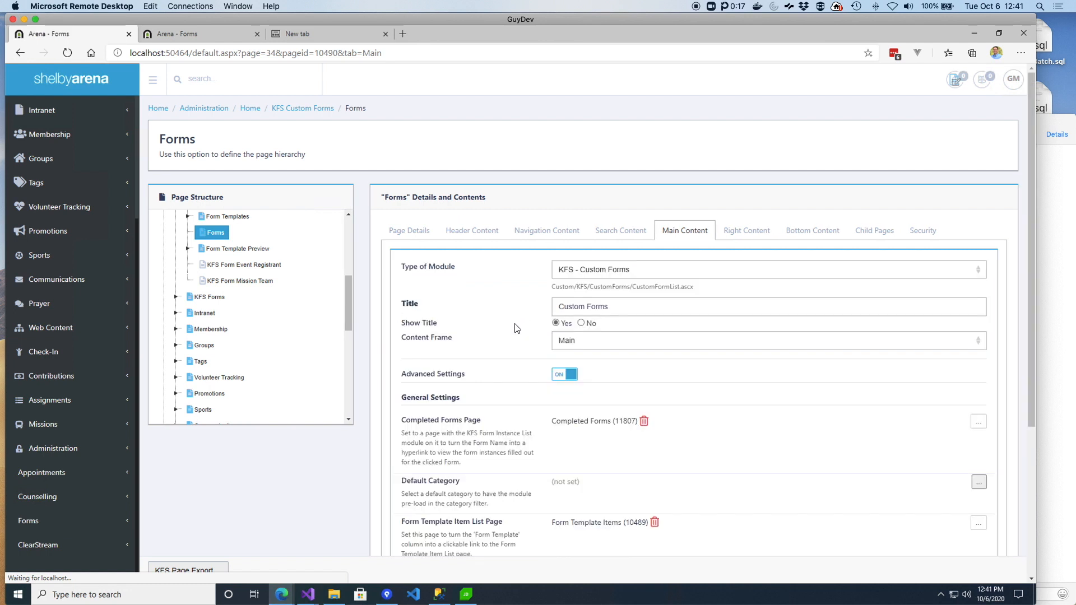
{"action": "scroll", "coordinate": [511, 355], "scroll_direction": "down", "scroll_amount": 3}
{"action": "scroll", "coordinate": [532, 437], "scroll_direction": "down", "scroll_amount": 1}
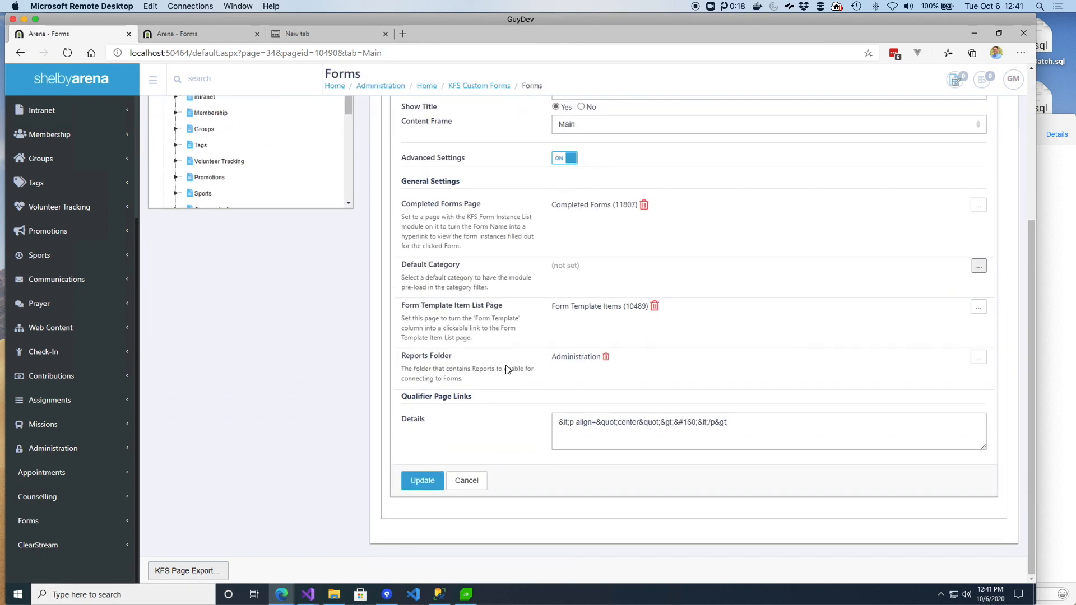
{"action": "scroll", "coordinate": [546, 358], "scroll_direction": "up", "scroll_amount": 4}
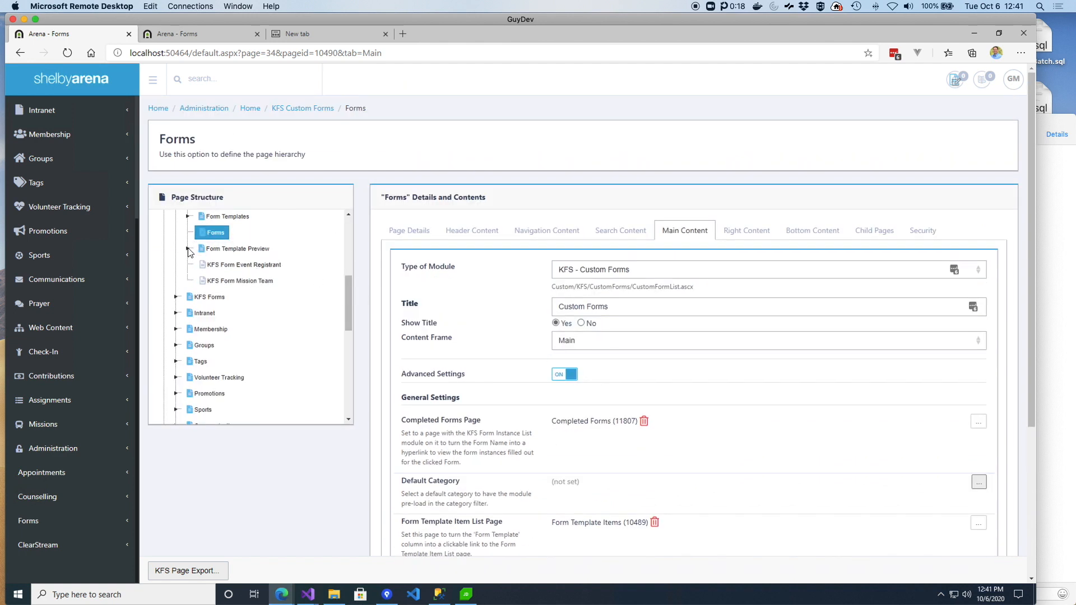
- Review the main content modules of the Form Template Preview page and its place in the KFS Custom Forms page structure
{"action": "left_click", "coordinate": [188, 249]}
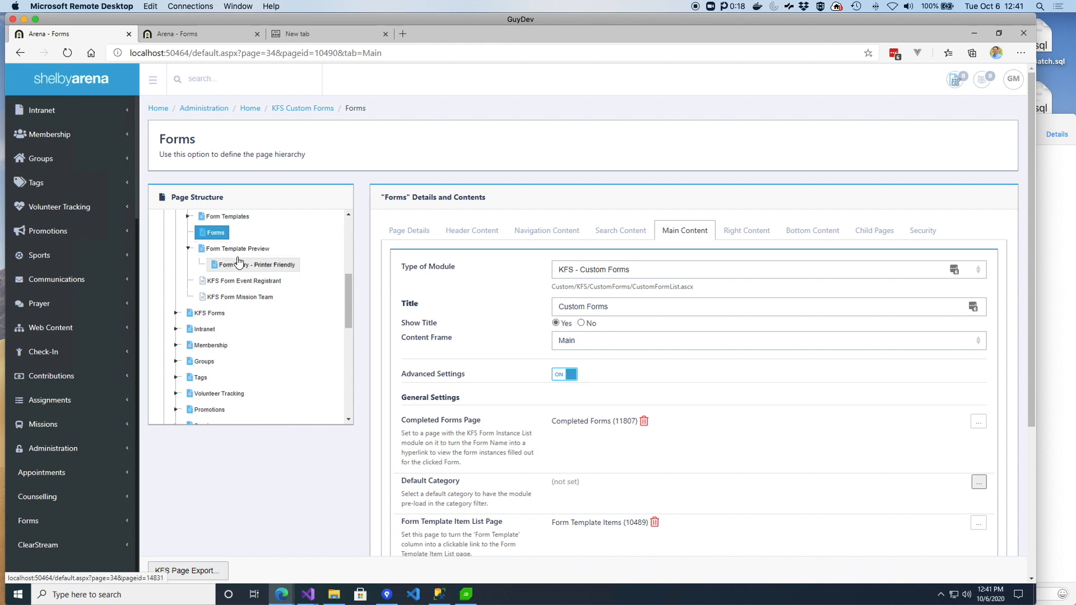
{"action": "left_click", "coordinate": [238, 248]}
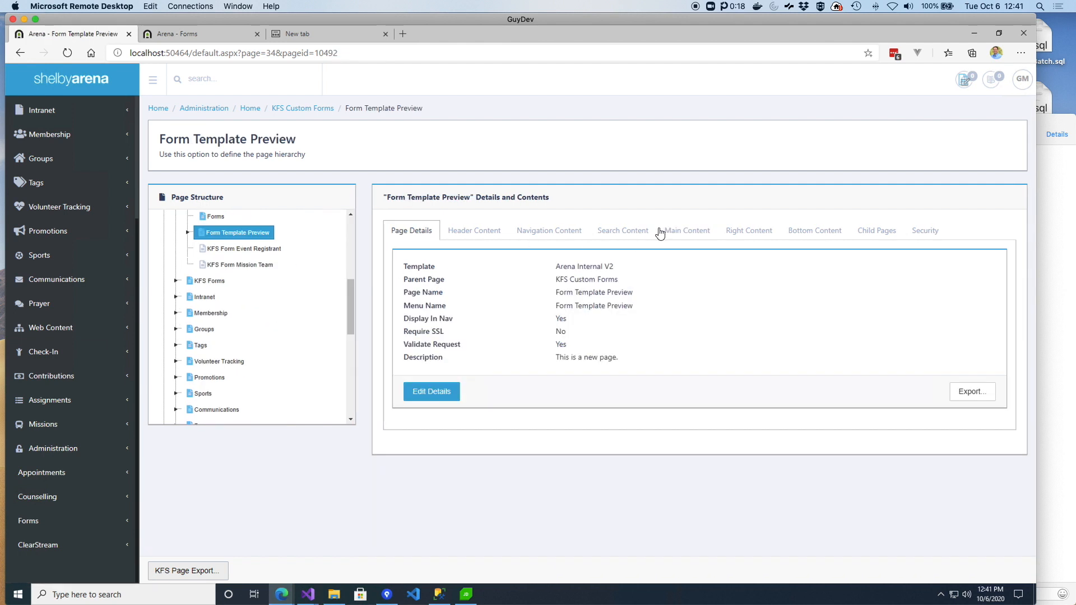
{"action": "left_click", "coordinate": [689, 232]}
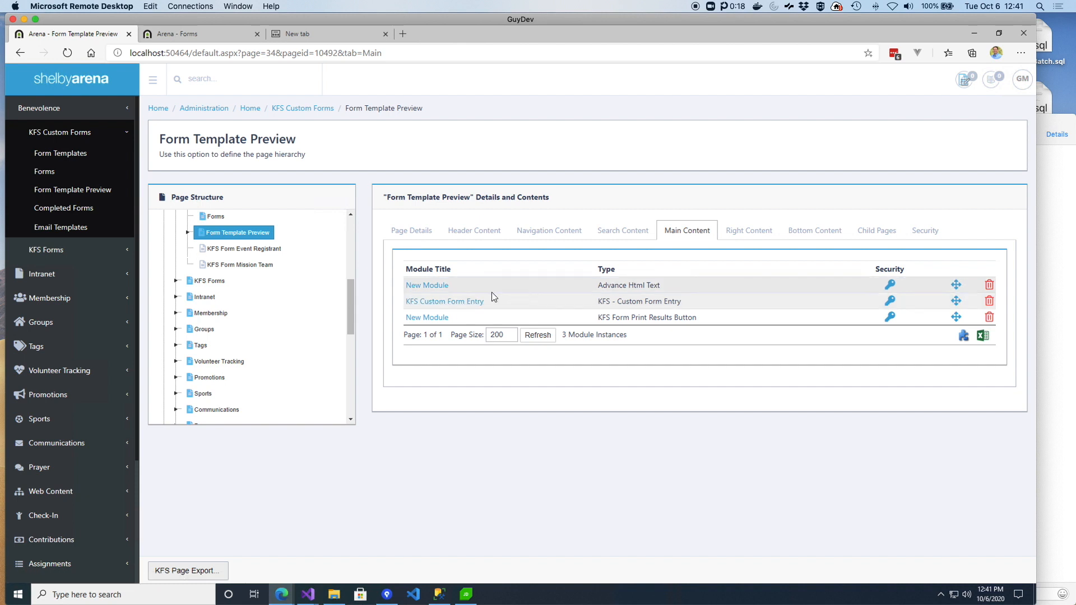
{"action": "scroll", "coordinate": [299, 279], "scroll_direction": "up", "scroll_amount": 3}
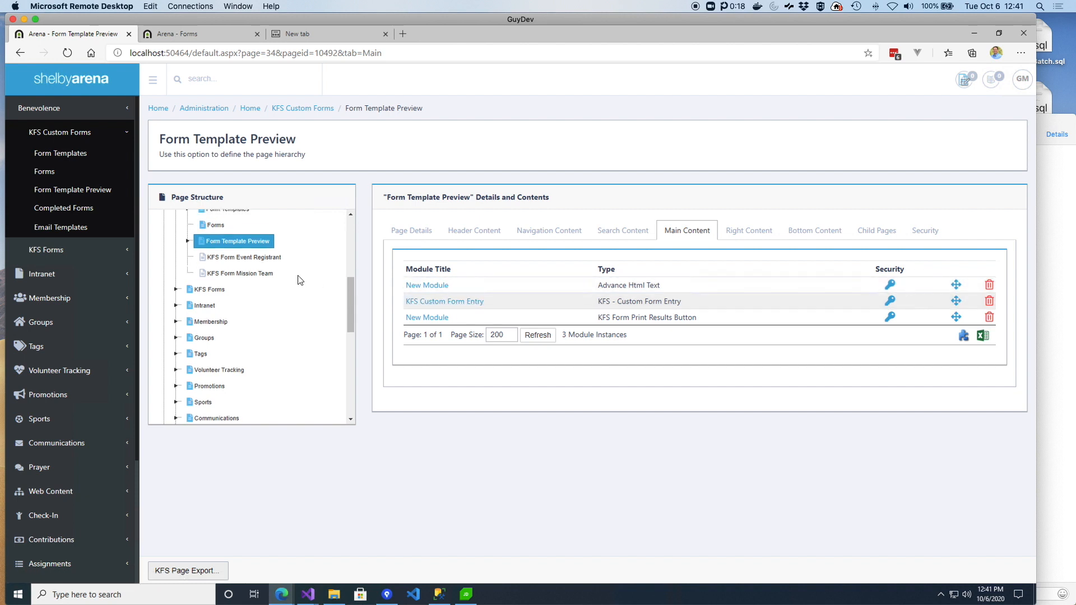
{"action": "scroll", "coordinate": [299, 279], "scroll_direction": "up", "scroll_amount": 3}
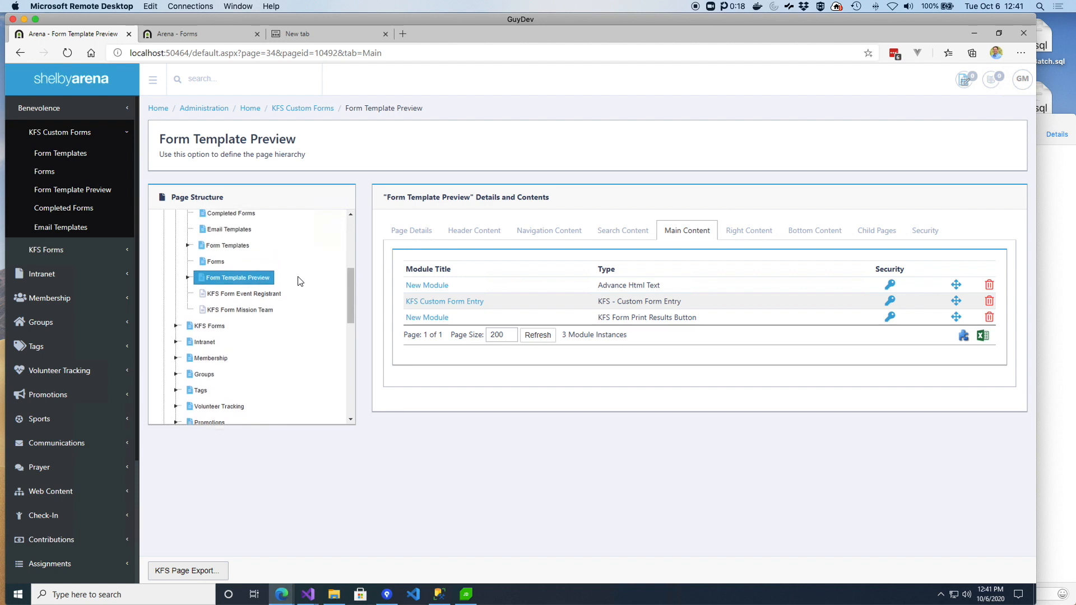
{"action": "left_click_drag", "start_coordinate": [352, 300], "coordinate": [348, 267]}
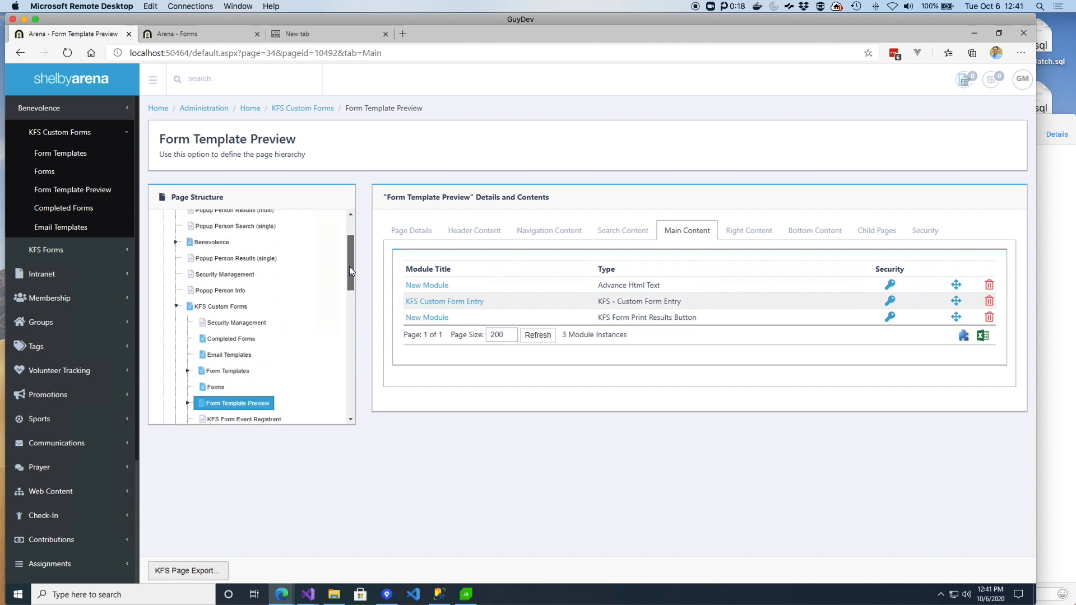
- Preview the 2200_3_verfiy template from the Form Templates list
{"action": "left_click", "coordinate": [186, 34]}
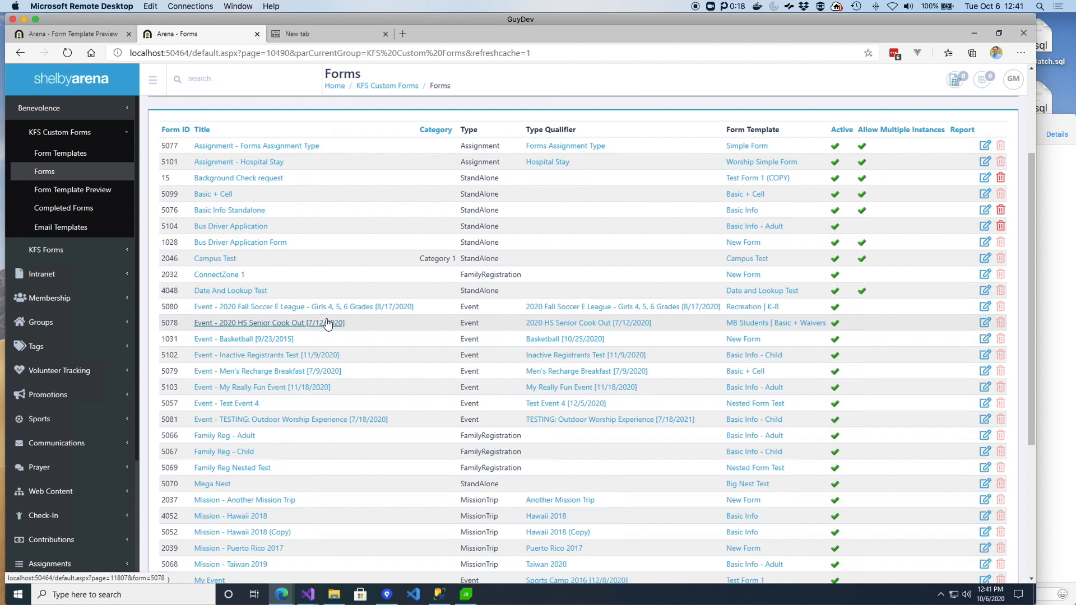
{"action": "left_click", "coordinate": [745, 167]}
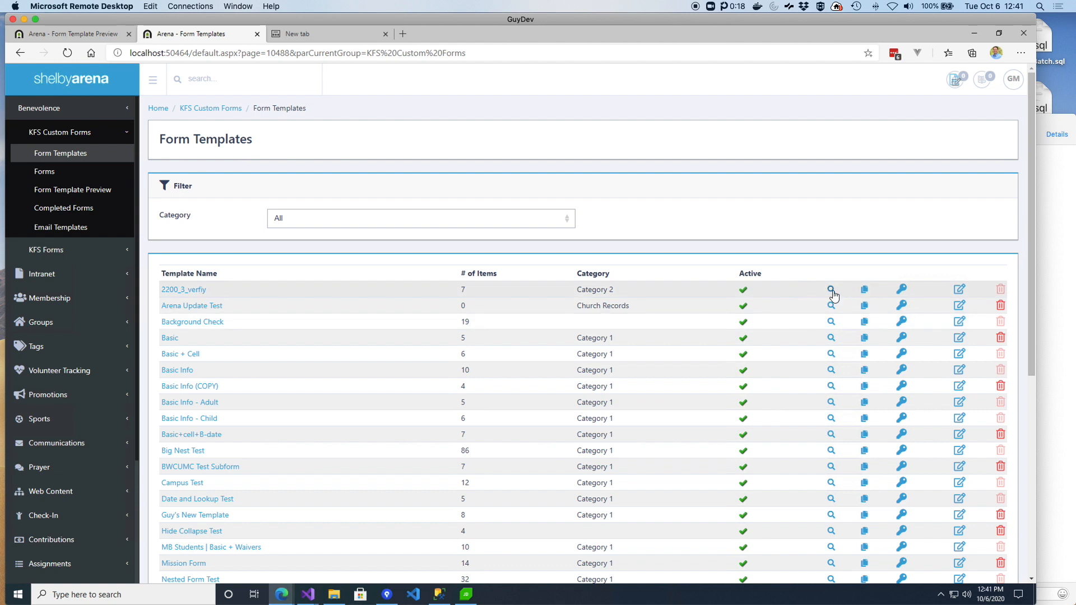
{"action": "left_click", "coordinate": [832, 291]}
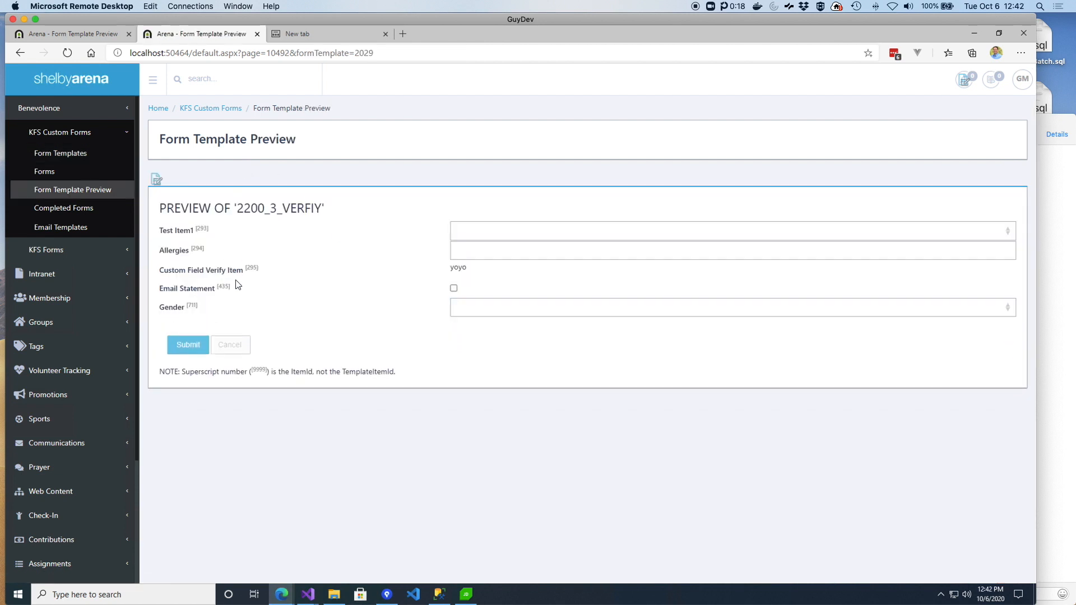
- Preview the Background Check template from the Form Templates list
{"action": "left_click", "coordinate": [73, 153]}
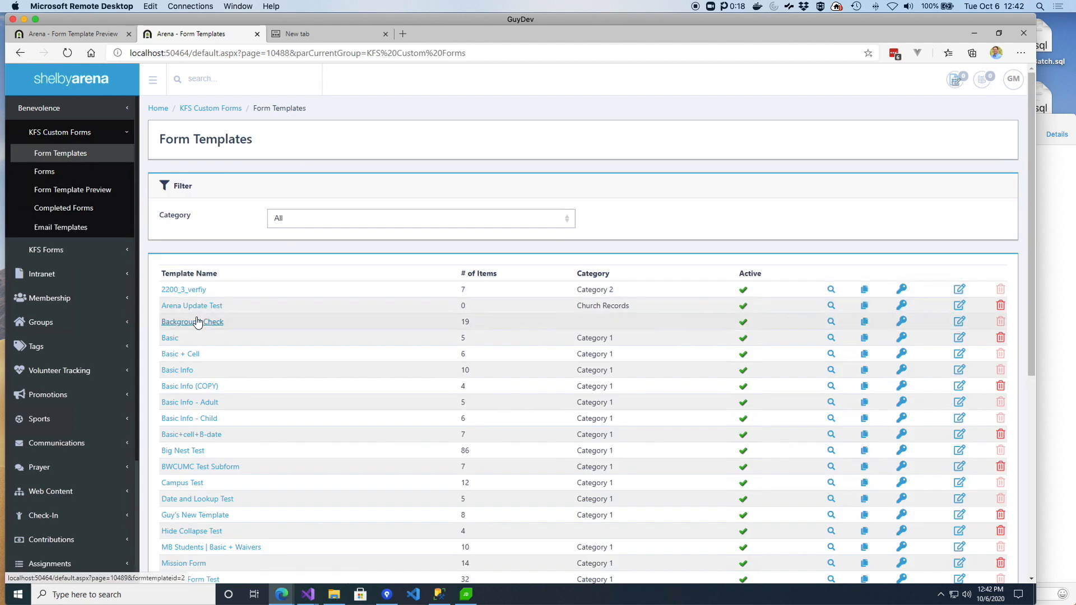
{"action": "left_click", "coordinate": [204, 324]}
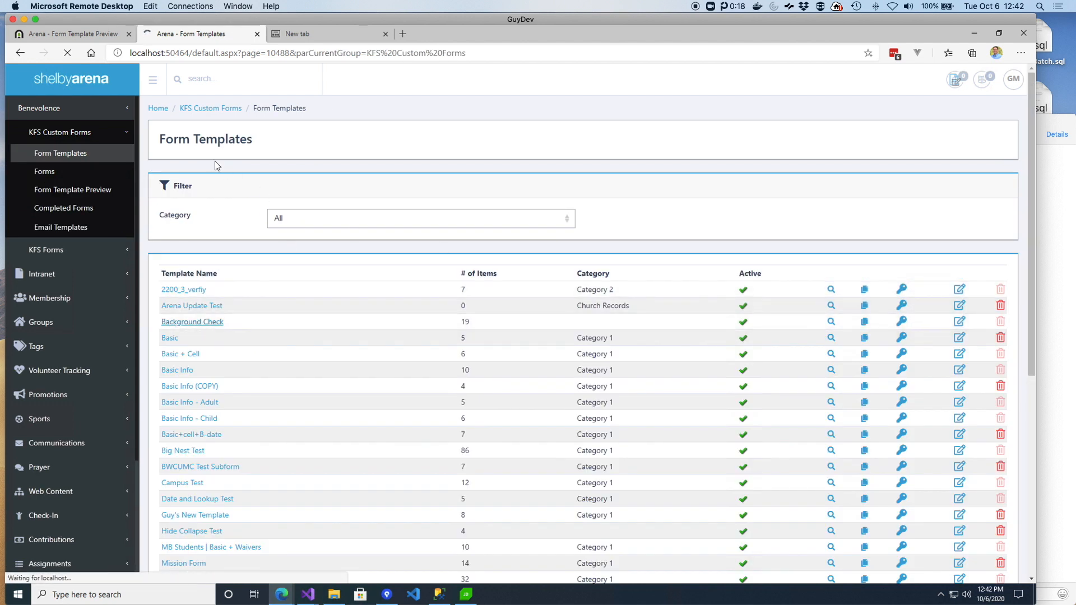
{"action": "left_click", "coordinate": [197, 197]}
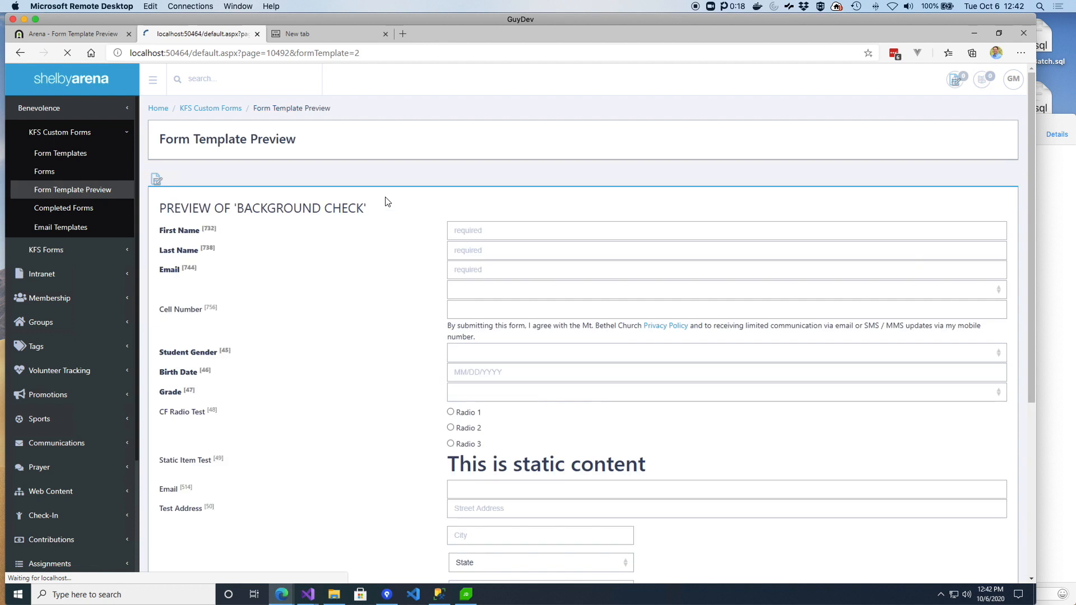
- Return to the page structure and locate the Form Template Preview page among the KFS Custom Forms pages
{"action": "left_click", "coordinate": [95, 37]}
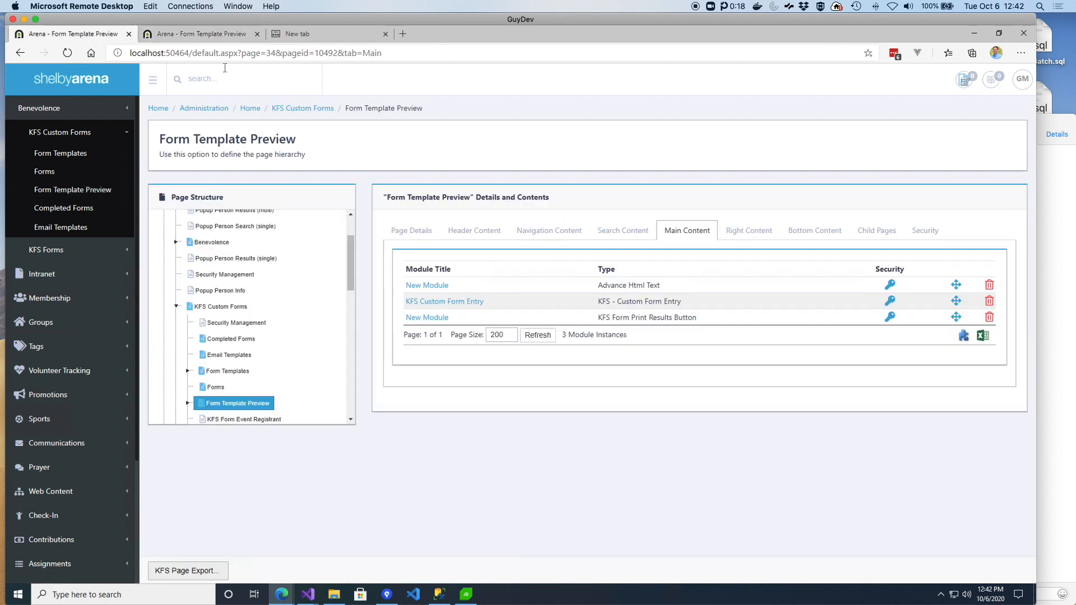
{"action": "scroll", "coordinate": [263, 364], "scroll_direction": "down", "scroll_amount": 2}
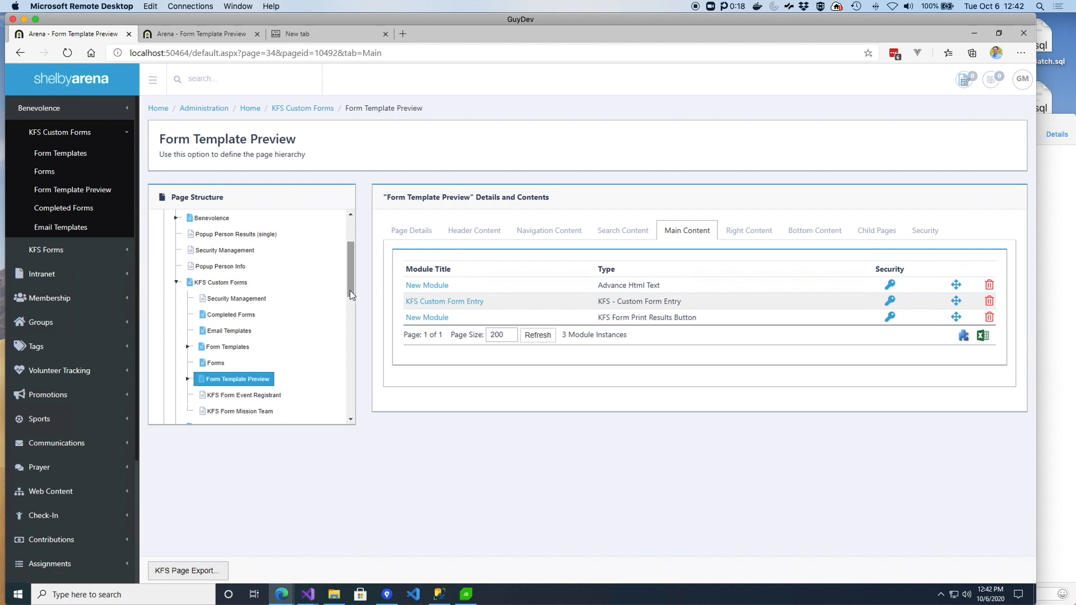
{"action": "left_click_drag", "start_coordinate": [352, 288], "coordinate": [350, 302]}
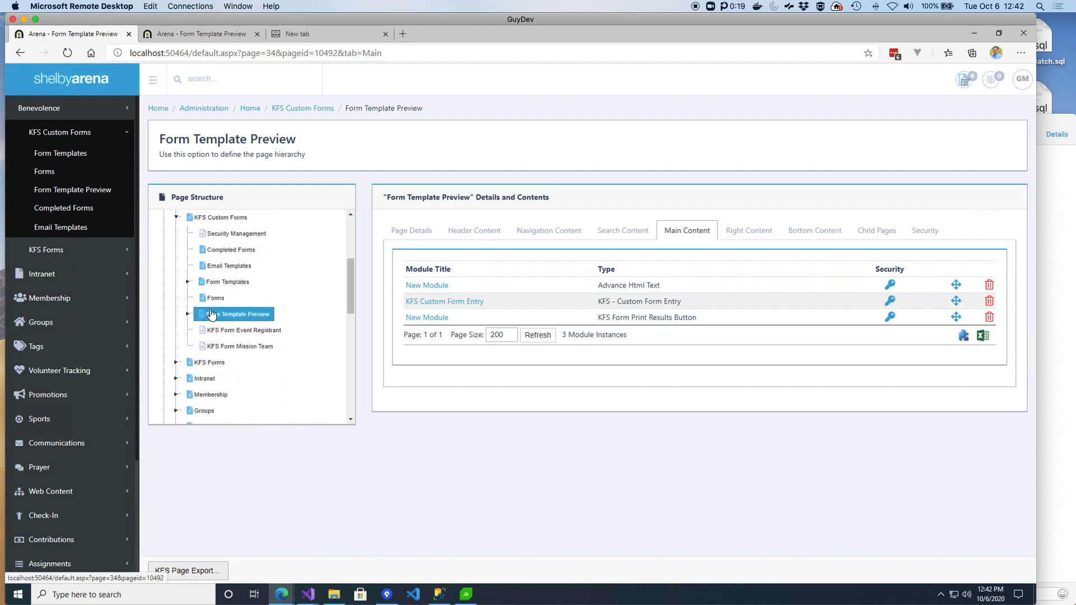
- Open the Form Template Preview page and load template 2046 by adding formTemplate=2046 to the page address
{"action": "left_click", "coordinate": [73, 193]}
{"action": "left_click_drag", "start_coordinate": [292, 52], "coordinate": [644, 67]}
{"action": "type", "text": "&formTemplate"}
{"action": "key", "text": "Return"}
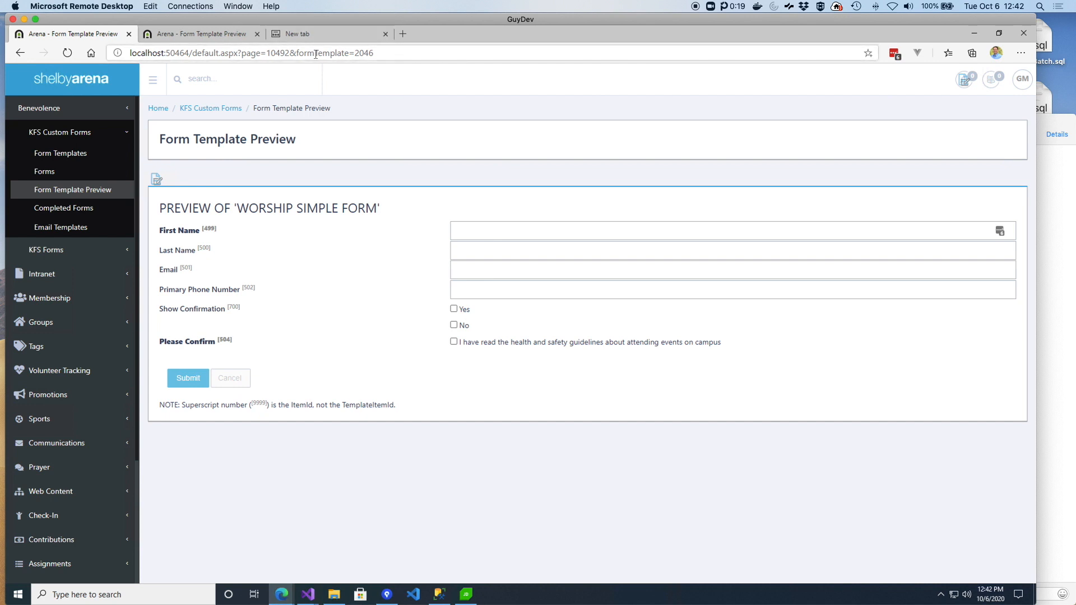
- Try replacing the formTemplate parameter in the page address with formid
{"action": "left_click_drag", "start_coordinate": [297, 53], "coordinate": [598, 80]}
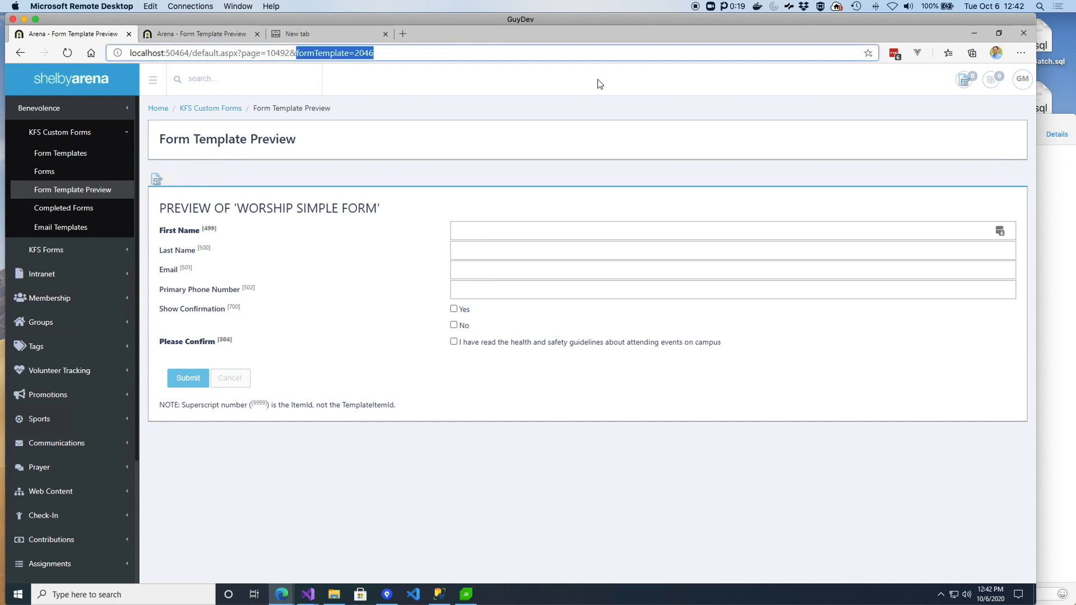
{"action": "type", "text": "formid"}
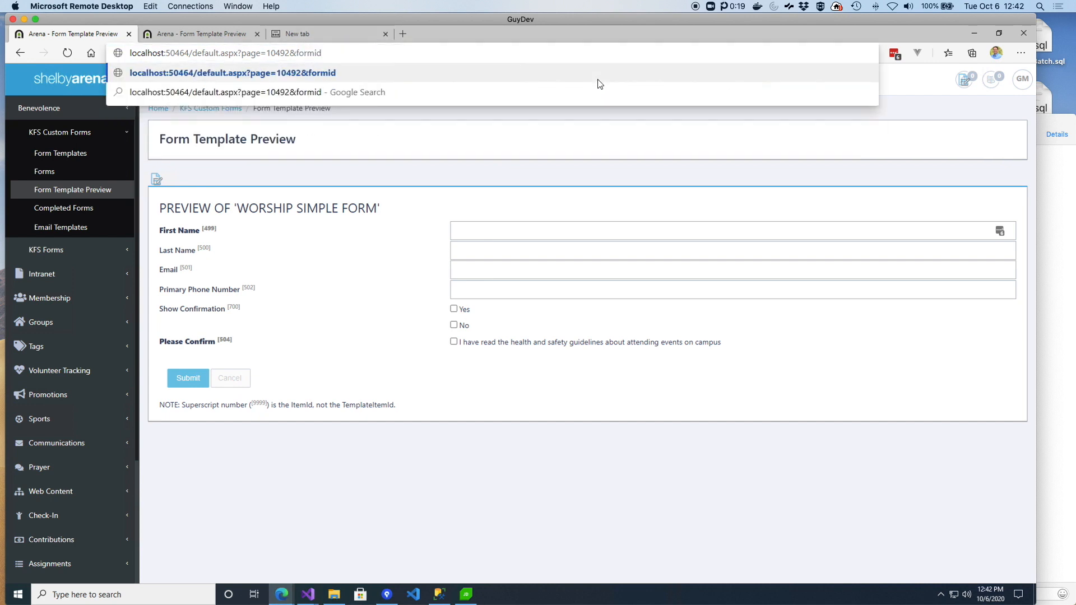
{"action": "left_click", "coordinate": [363, 174]}
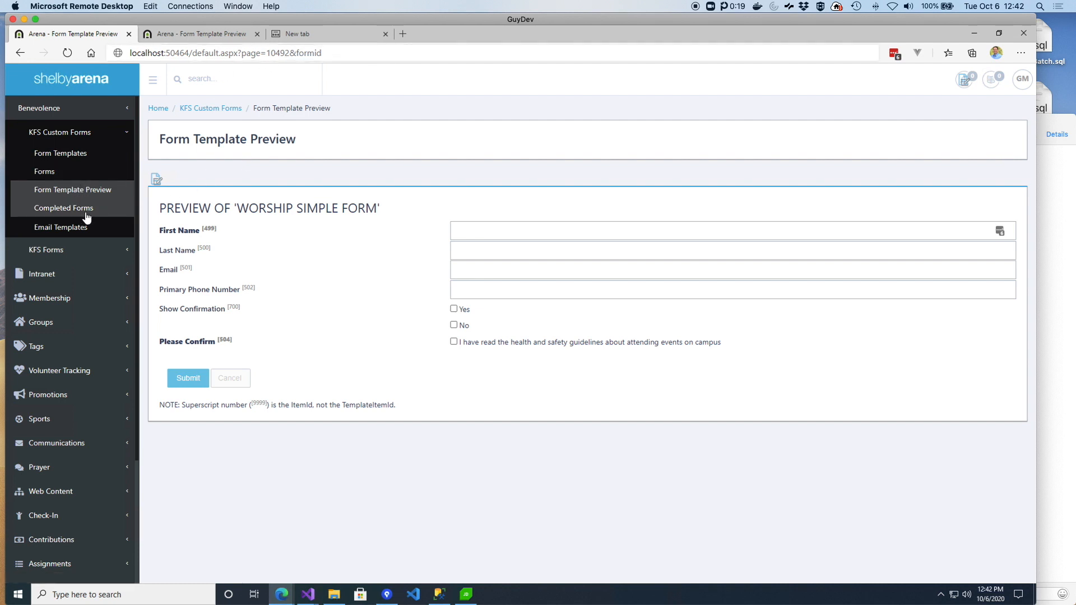
- Go back to the page structure and check which child pages sit under Form Template Preview
{"action": "left_click", "coordinate": [20, 53]}
{"action": "left_click", "coordinate": [20, 53]}
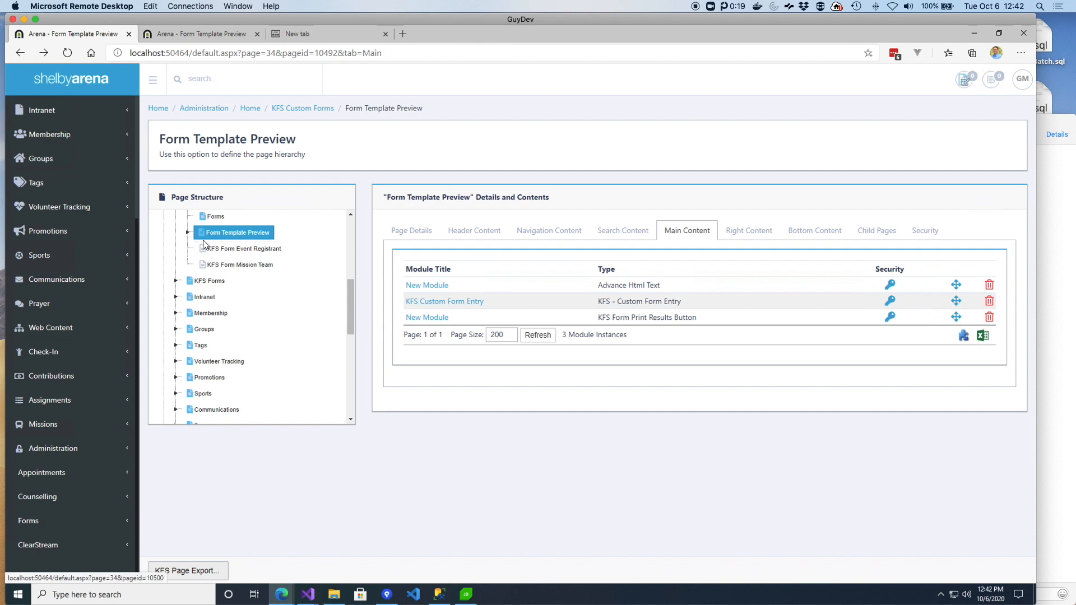
{"action": "left_click", "coordinate": [188, 233]}
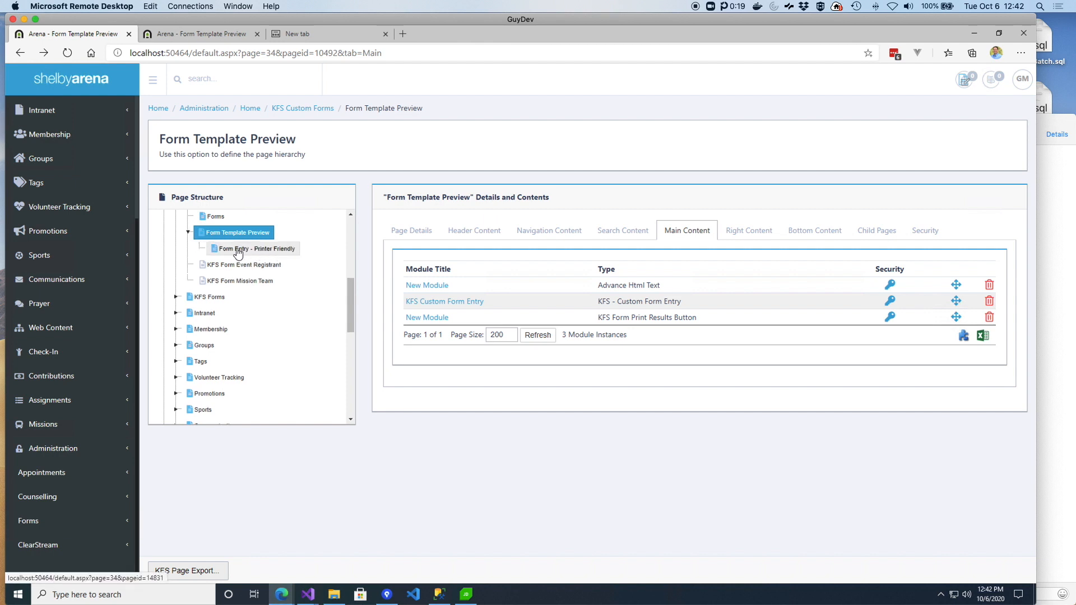
{"action": "left_click", "coordinate": [188, 232]}
{"action": "mouse_move", "coordinate": [351, 293]}
{"action": "left_mouse_down"}
{"action": "mouse_move", "coordinate": [351, 282]}
{"action": "mouse_move", "coordinate": [355, 302]}
{"action": "left_mouse_up"}
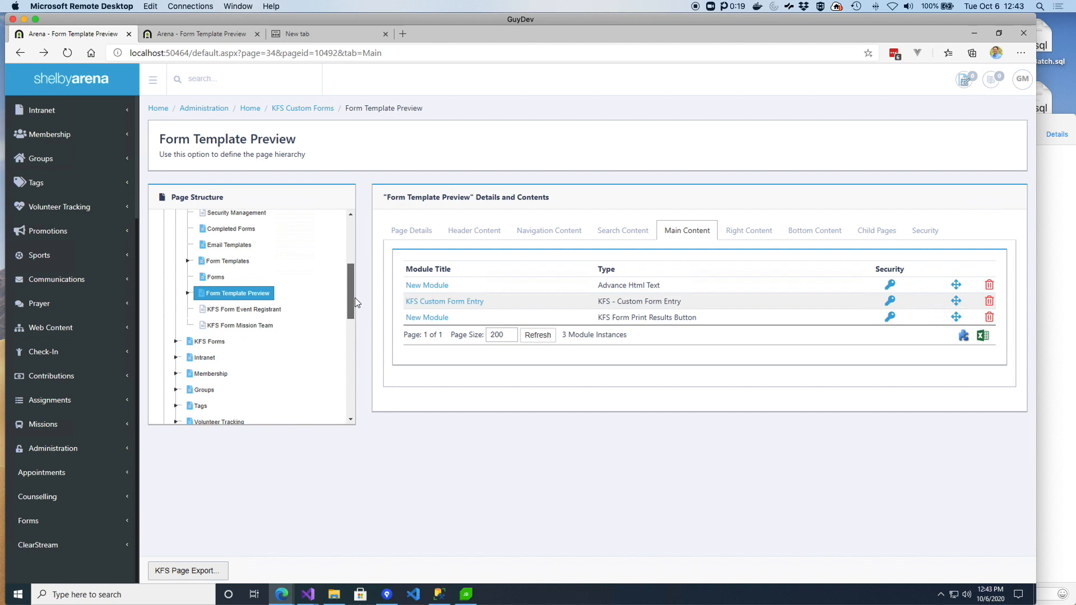
{"action": "left_click_drag", "start_coordinate": [355, 298], "coordinate": [350, 227]}
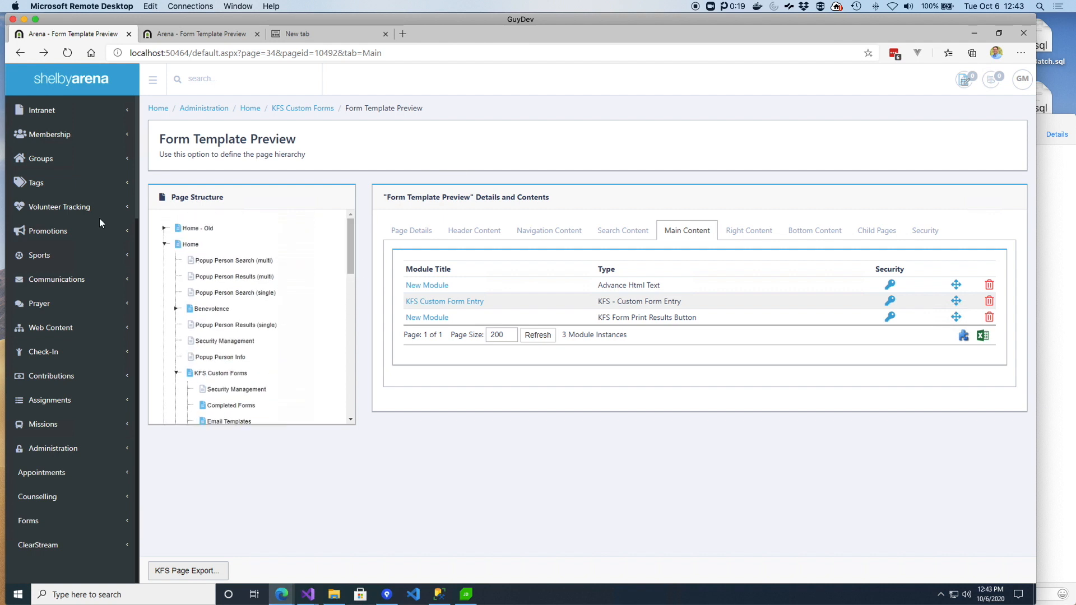
{"action": "scroll", "coordinate": [56, 229], "scroll_direction": "up", "scroll_amount": 3}
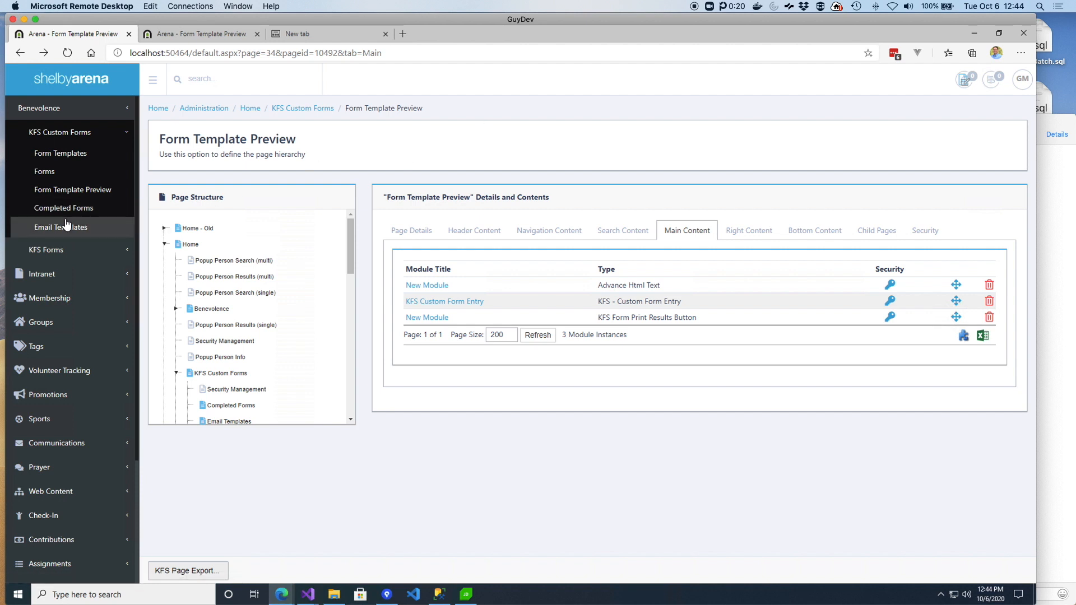
{"action": "scroll", "coordinate": [66, 223], "scroll_direction": "down", "scroll_amount": 2}
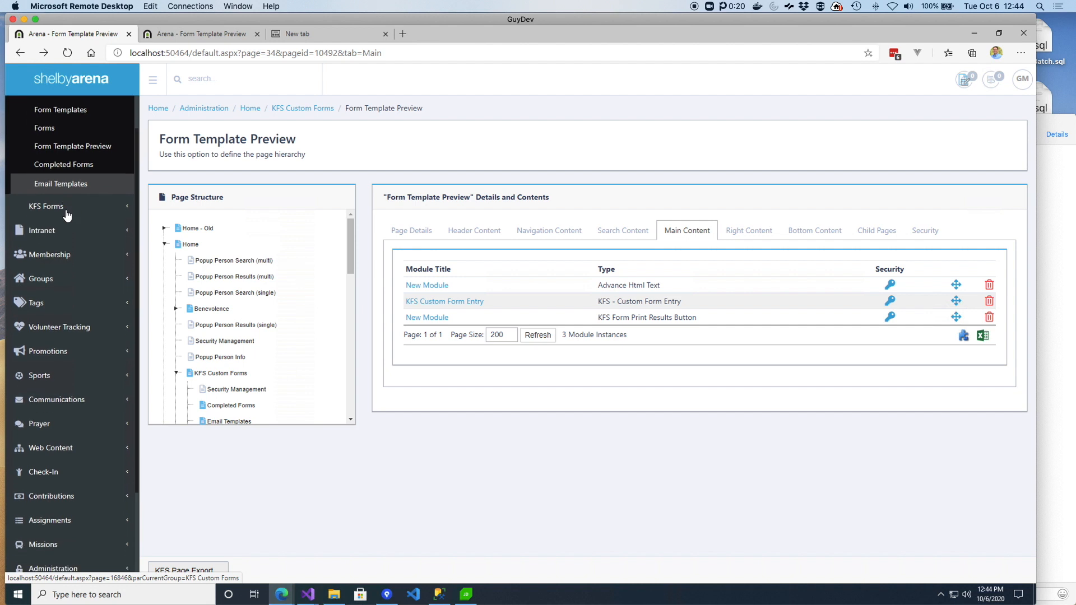
{"action": "scroll", "coordinate": [66, 215], "scroll_direction": "up", "scroll_amount": 2}
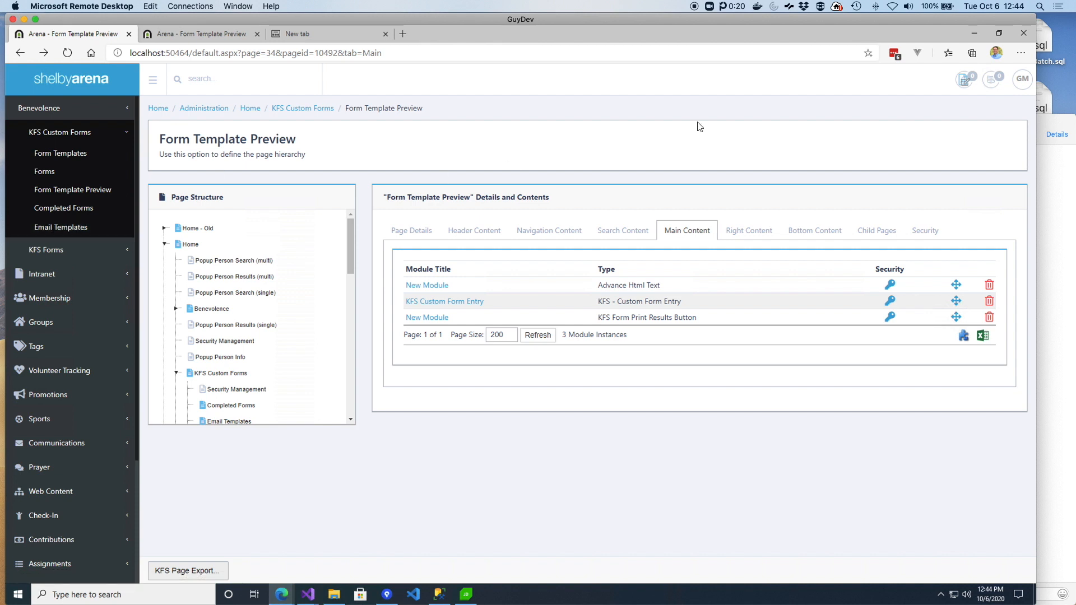
- Open the signed-in person's own details record and show its Forms section
{"action": "left_click", "coordinate": [1028, 91]}
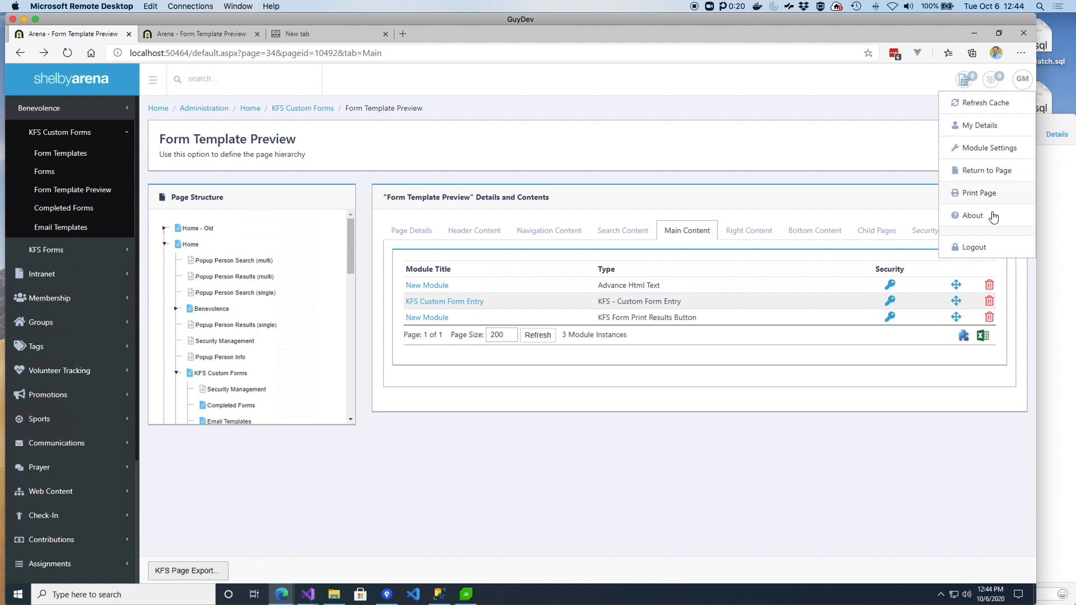
{"action": "left_click", "coordinate": [990, 127]}
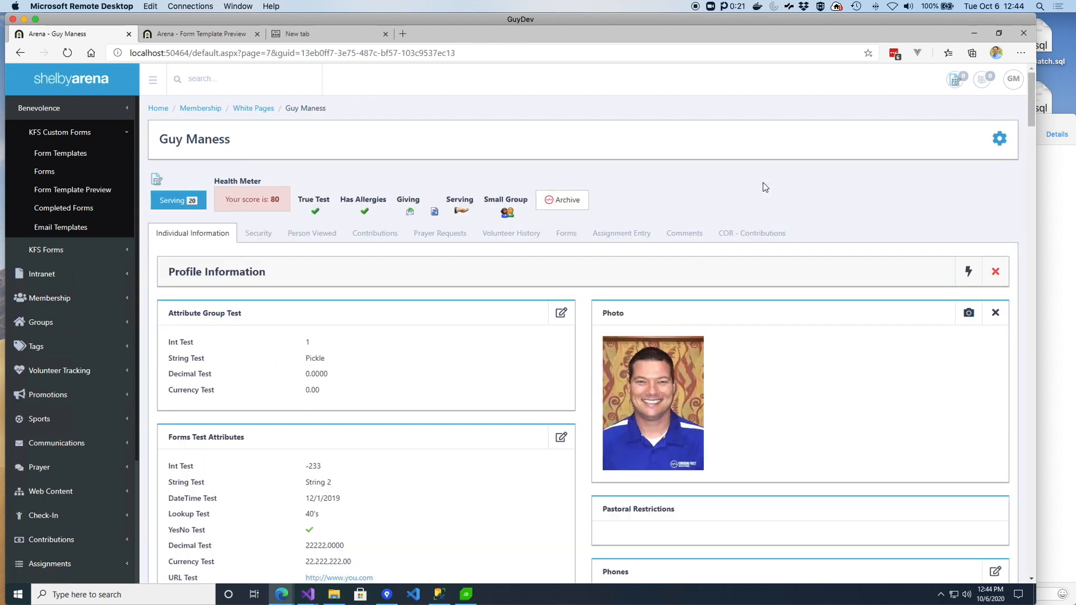
{"action": "left_click", "coordinate": [564, 235]}
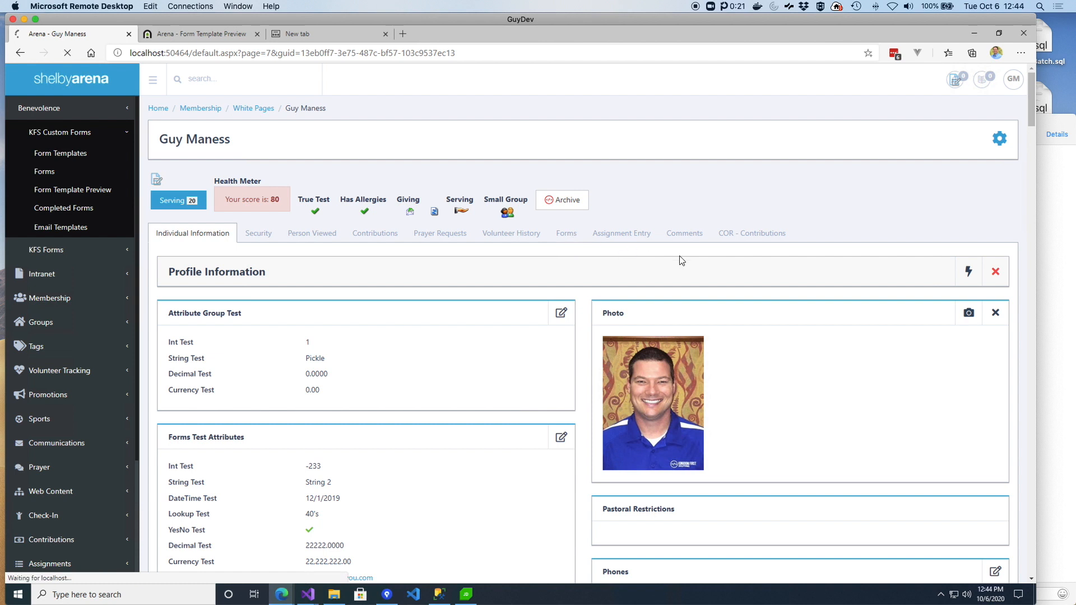
- Examine the KFS My Form Instances list on the person's record, including the form, type and date columns
{"action": "scroll", "coordinate": [458, 303], "scroll_direction": "down", "scroll_amount": 3}
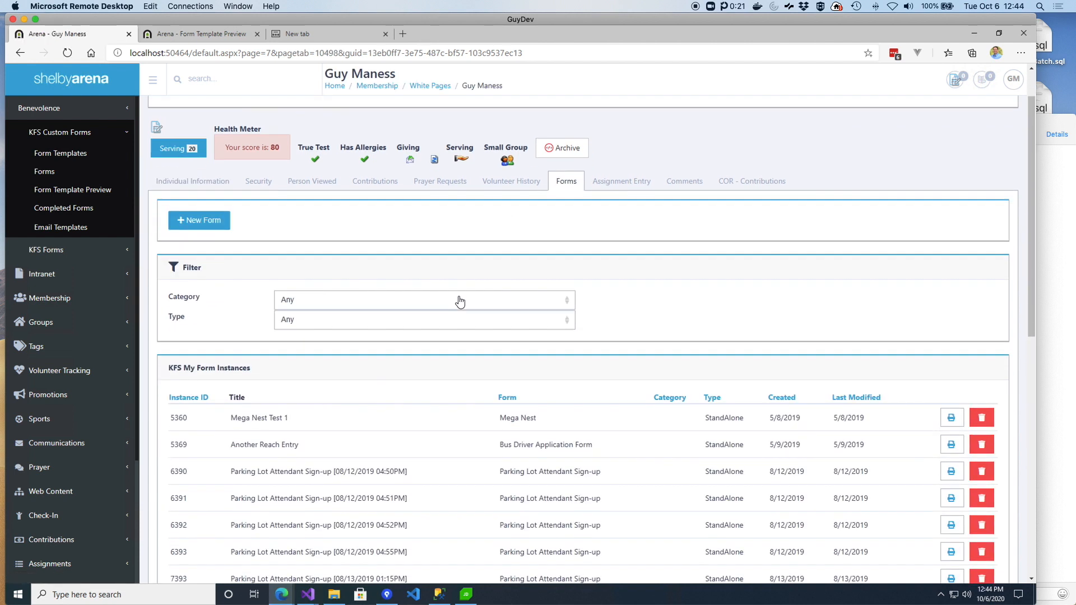
{"action": "scroll", "coordinate": [296, 336], "scroll_direction": "down", "scroll_amount": 2}
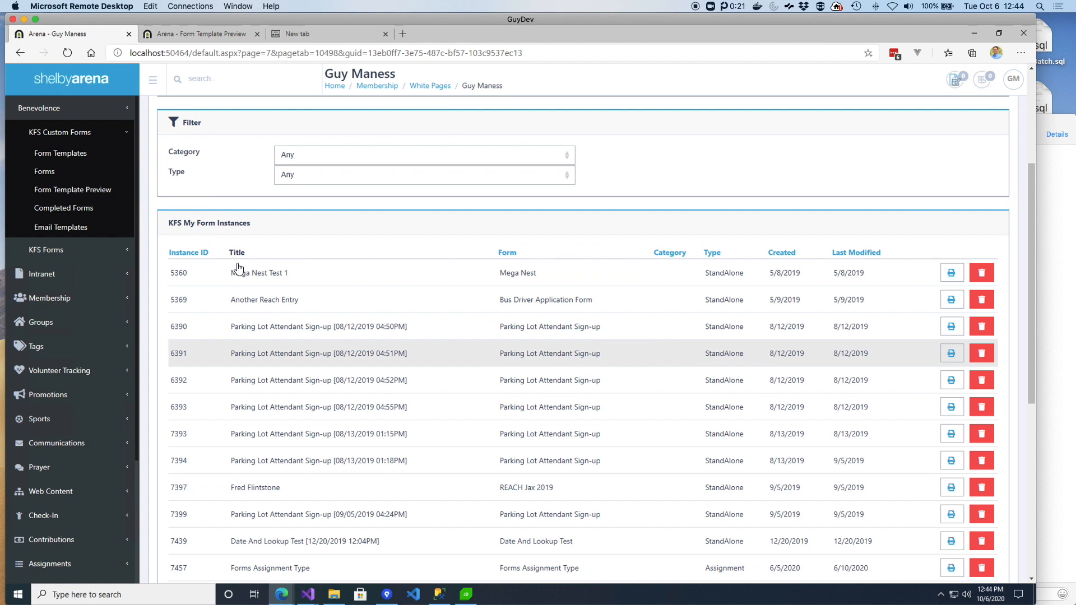
{"action": "scroll", "coordinate": [320, 377], "scroll_direction": "down", "scroll_amount": 5}
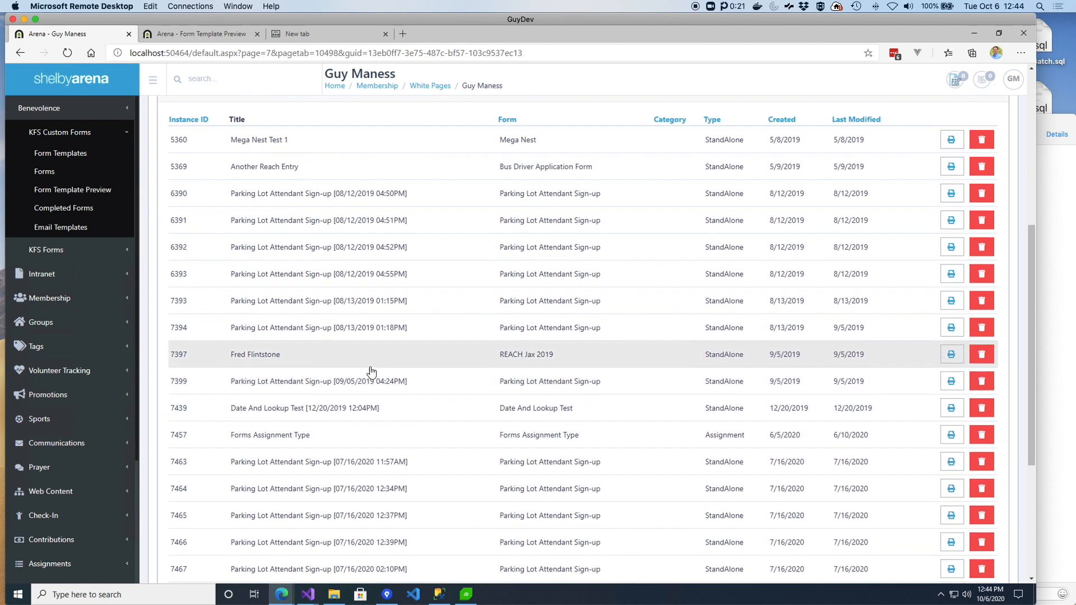
{"action": "scroll", "coordinate": [371, 371], "scroll_direction": "down", "scroll_amount": 2}
{"action": "scroll", "coordinate": [413, 314], "scroll_direction": "up", "scroll_amount": 5}
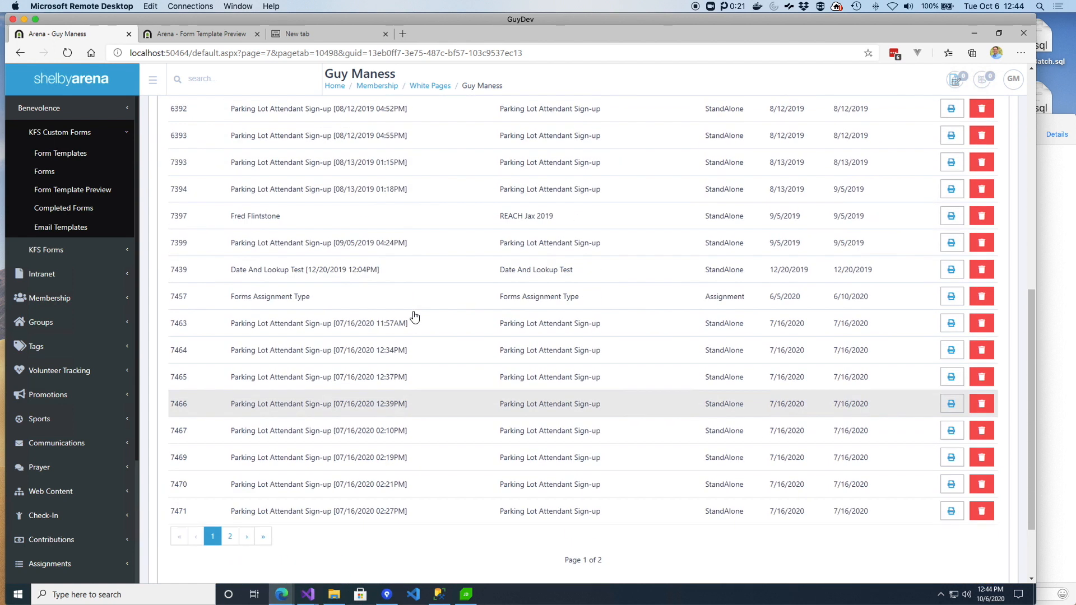
{"action": "scroll", "coordinate": [413, 314], "scroll_direction": "up", "scroll_amount": 4}
{"action": "scroll", "coordinate": [593, 312], "scroll_direction": "down", "scroll_amount": 2}
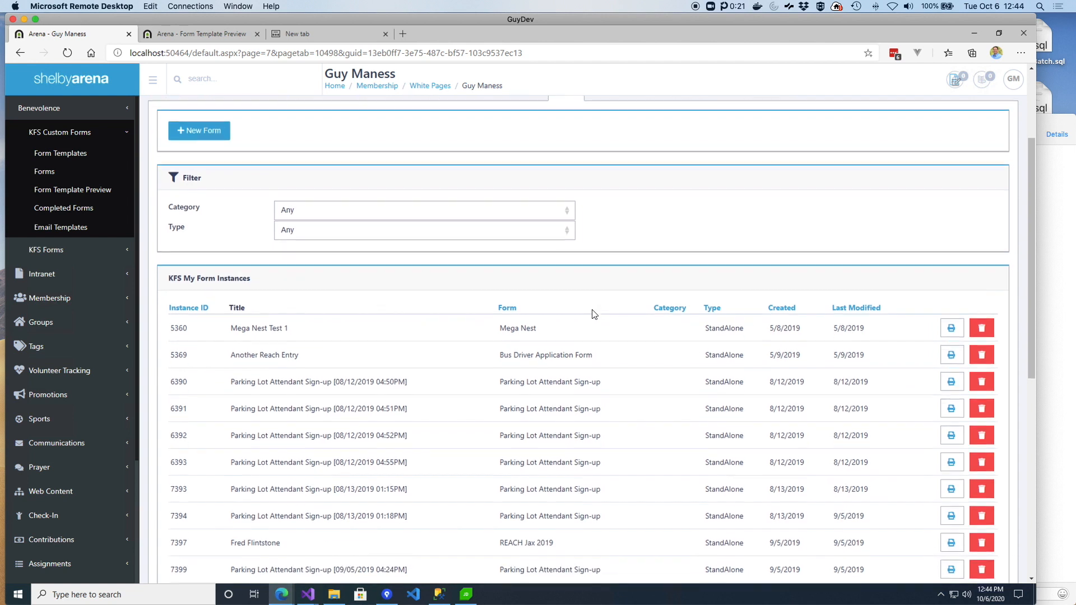
{"action": "scroll", "coordinate": [617, 307], "scroll_direction": "down", "scroll_amount": 1}
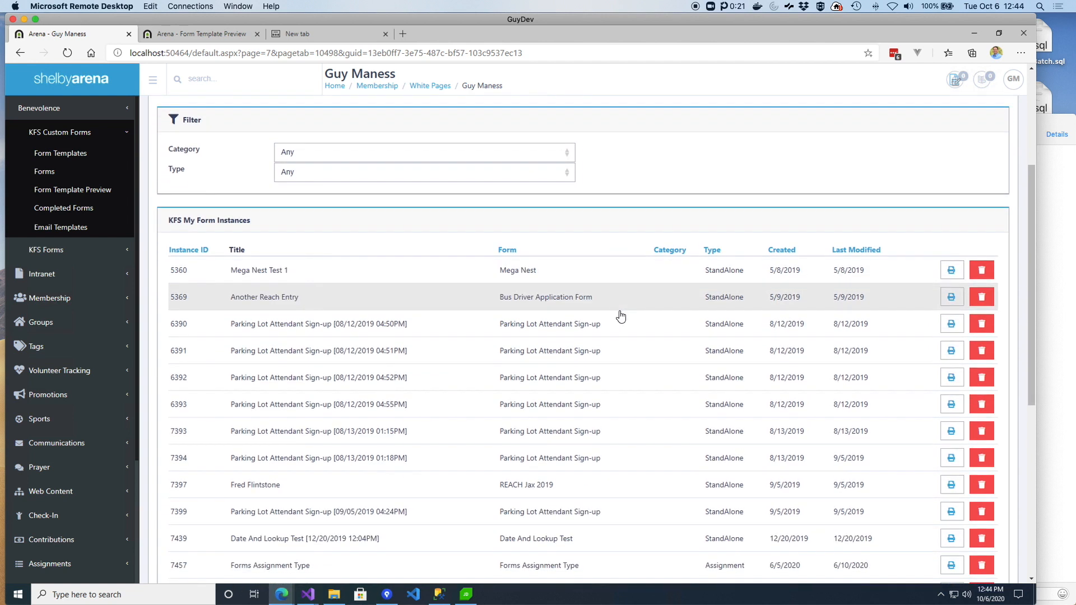
{"action": "scroll", "coordinate": [621, 316], "scroll_direction": "down", "scroll_amount": 3}
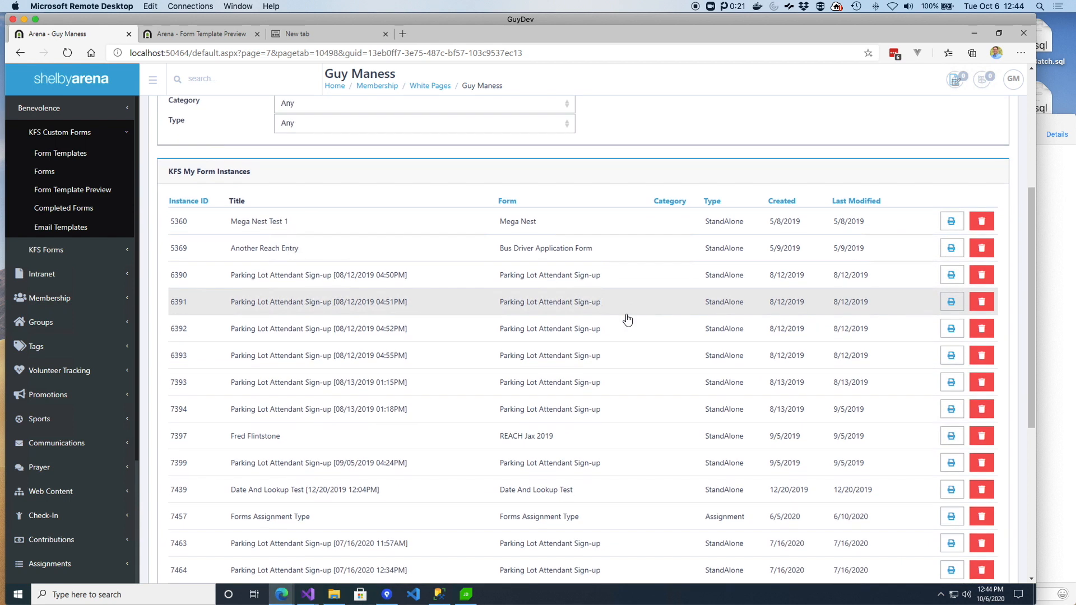
{"action": "scroll", "coordinate": [628, 320], "scroll_direction": "down", "scroll_amount": 1}
{"action": "scroll", "coordinate": [627, 319], "scroll_direction": "down", "scroll_amount": 1}
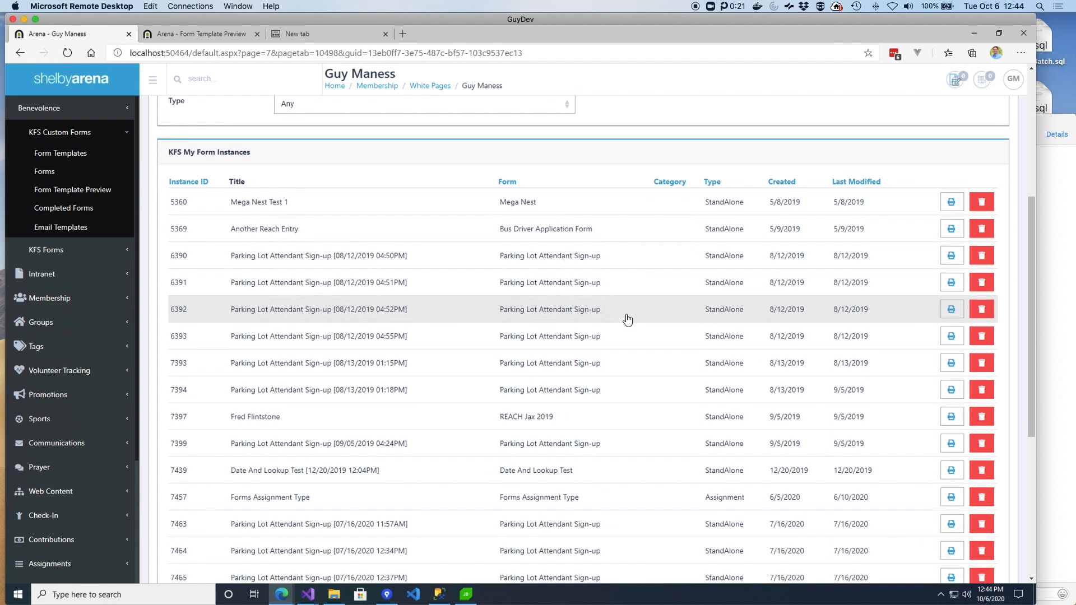
{"action": "scroll", "coordinate": [628, 320], "scroll_direction": "down", "scroll_amount": 7}
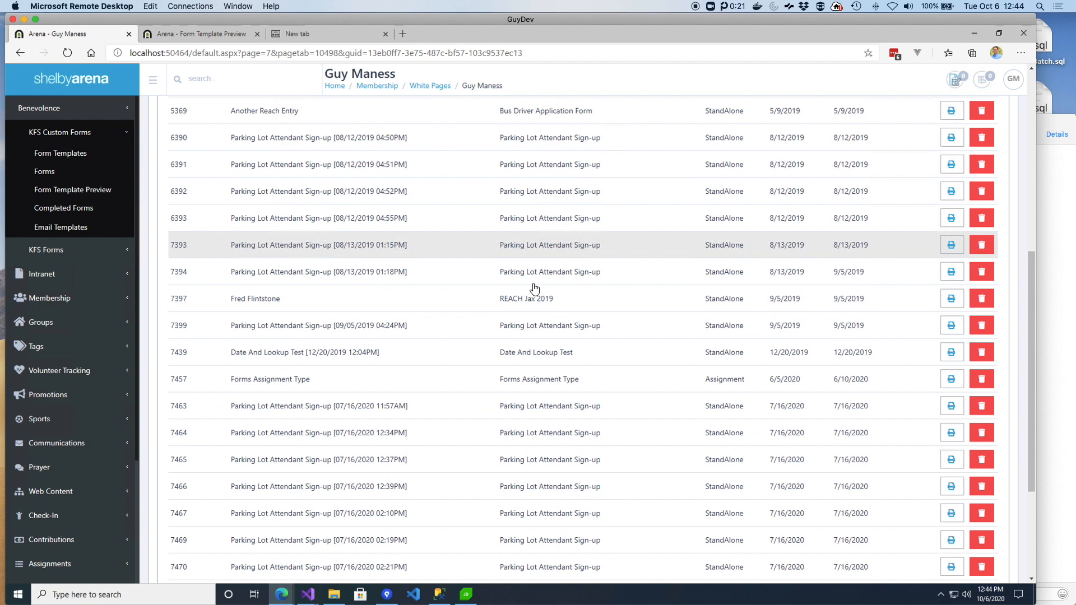
{"action": "scroll", "coordinate": [557, 350], "scroll_direction": "down", "scroll_amount": 3}
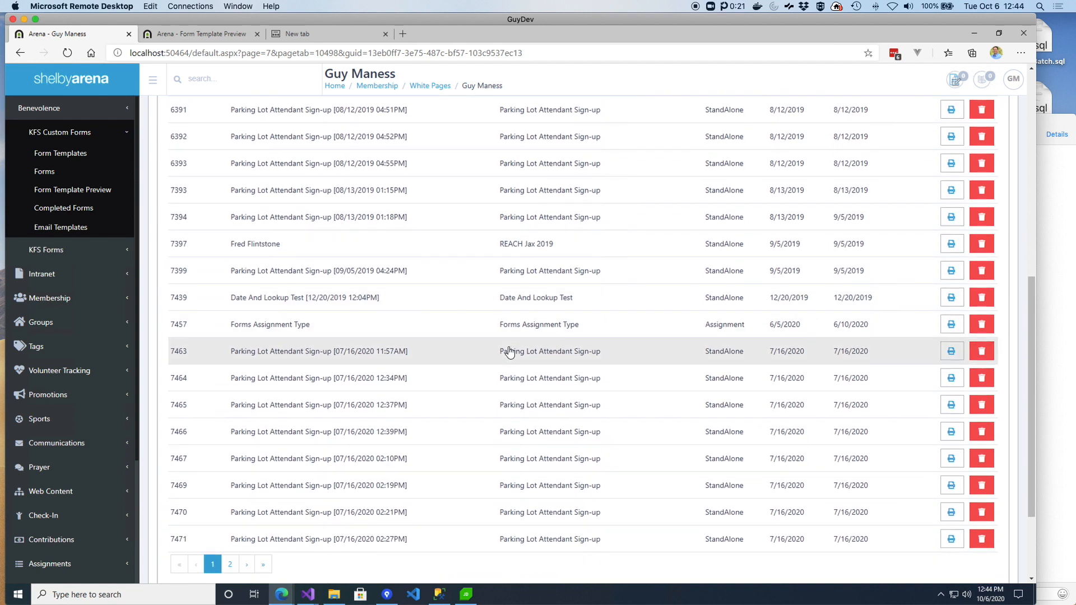
{"action": "scroll", "coordinate": [427, 372], "scroll_direction": "up", "scroll_amount": 14}
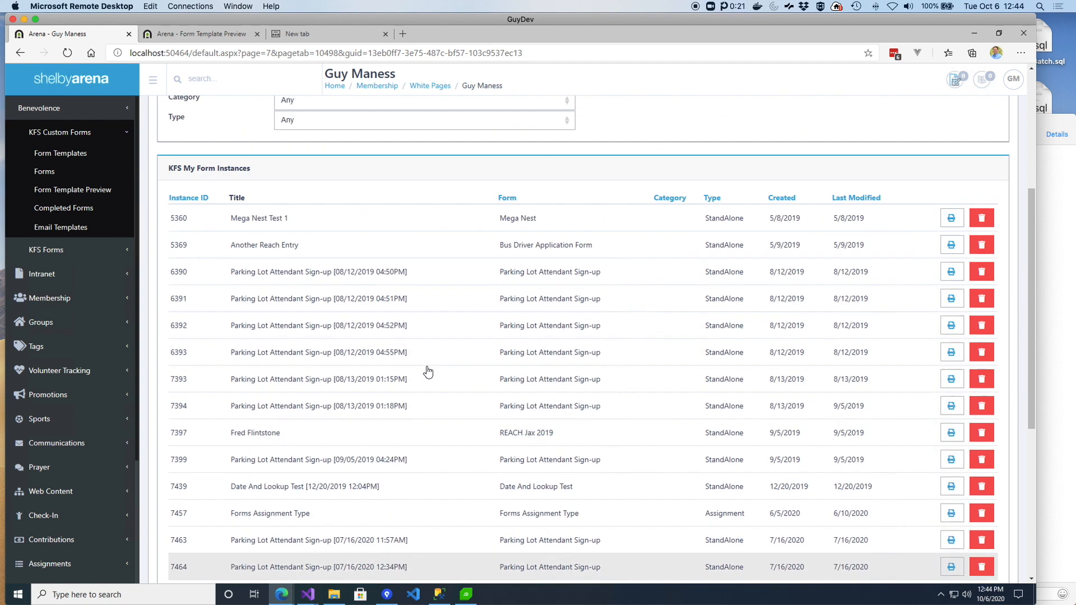
{"action": "scroll", "coordinate": [665, 230], "scroll_direction": "up", "scroll_amount": 3}
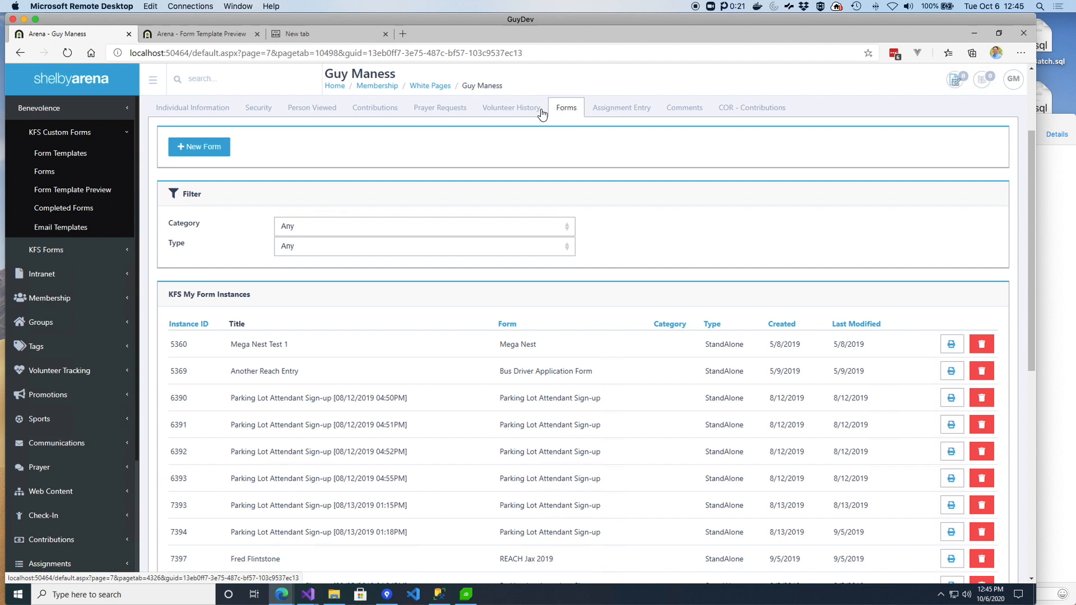
{"action": "scroll", "coordinate": [675, 272], "scroll_direction": "down", "scroll_amount": 3}
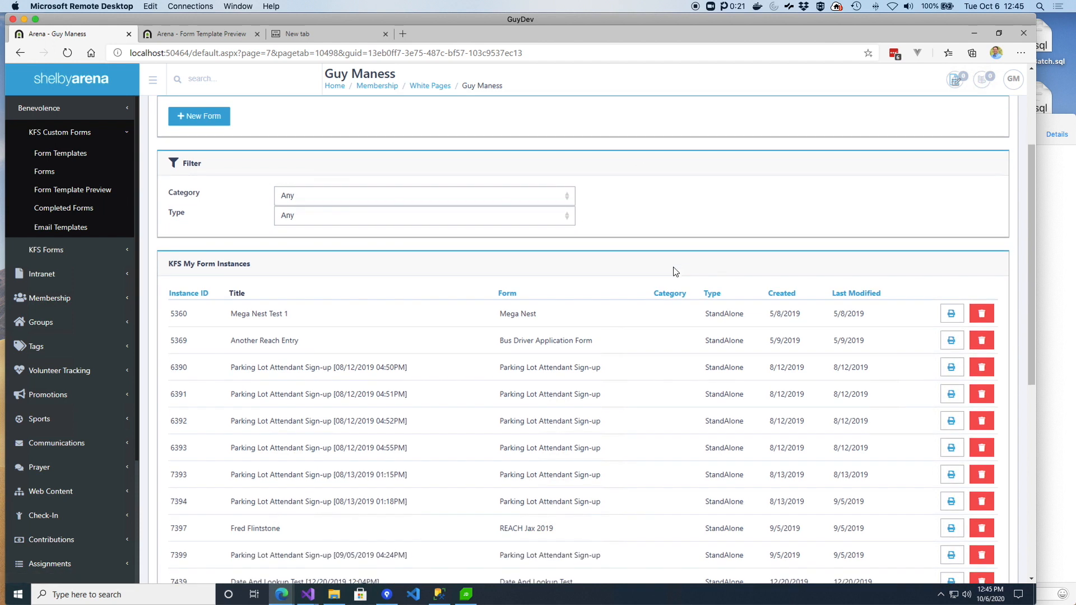
{"action": "scroll", "coordinate": [492, 297], "scroll_direction": "down", "scroll_amount": 5}
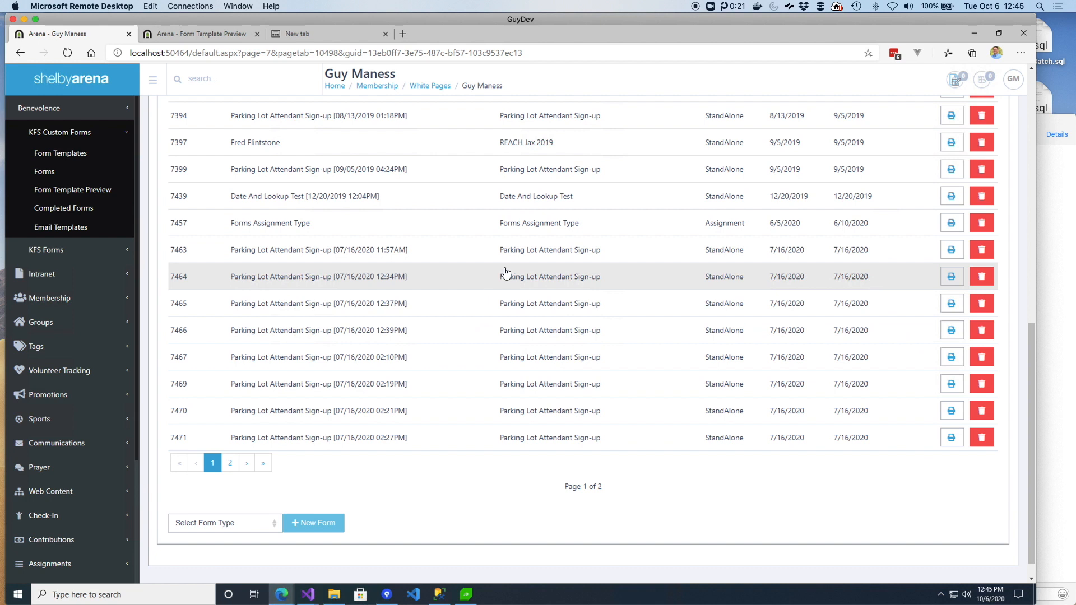
{"action": "scroll", "coordinate": [419, 218], "scroll_direction": "up", "scroll_amount": 9}
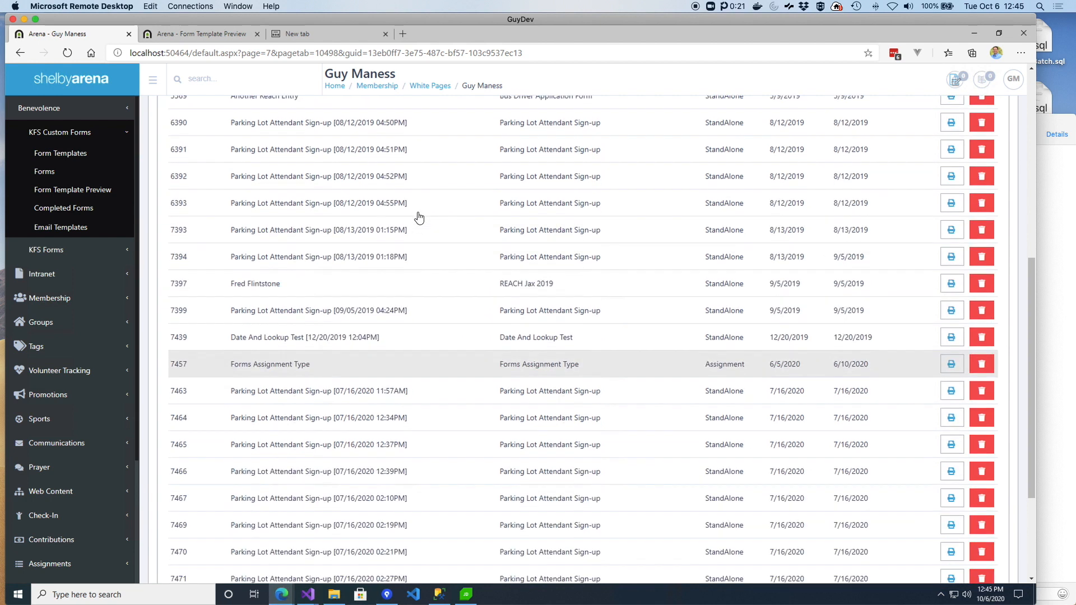